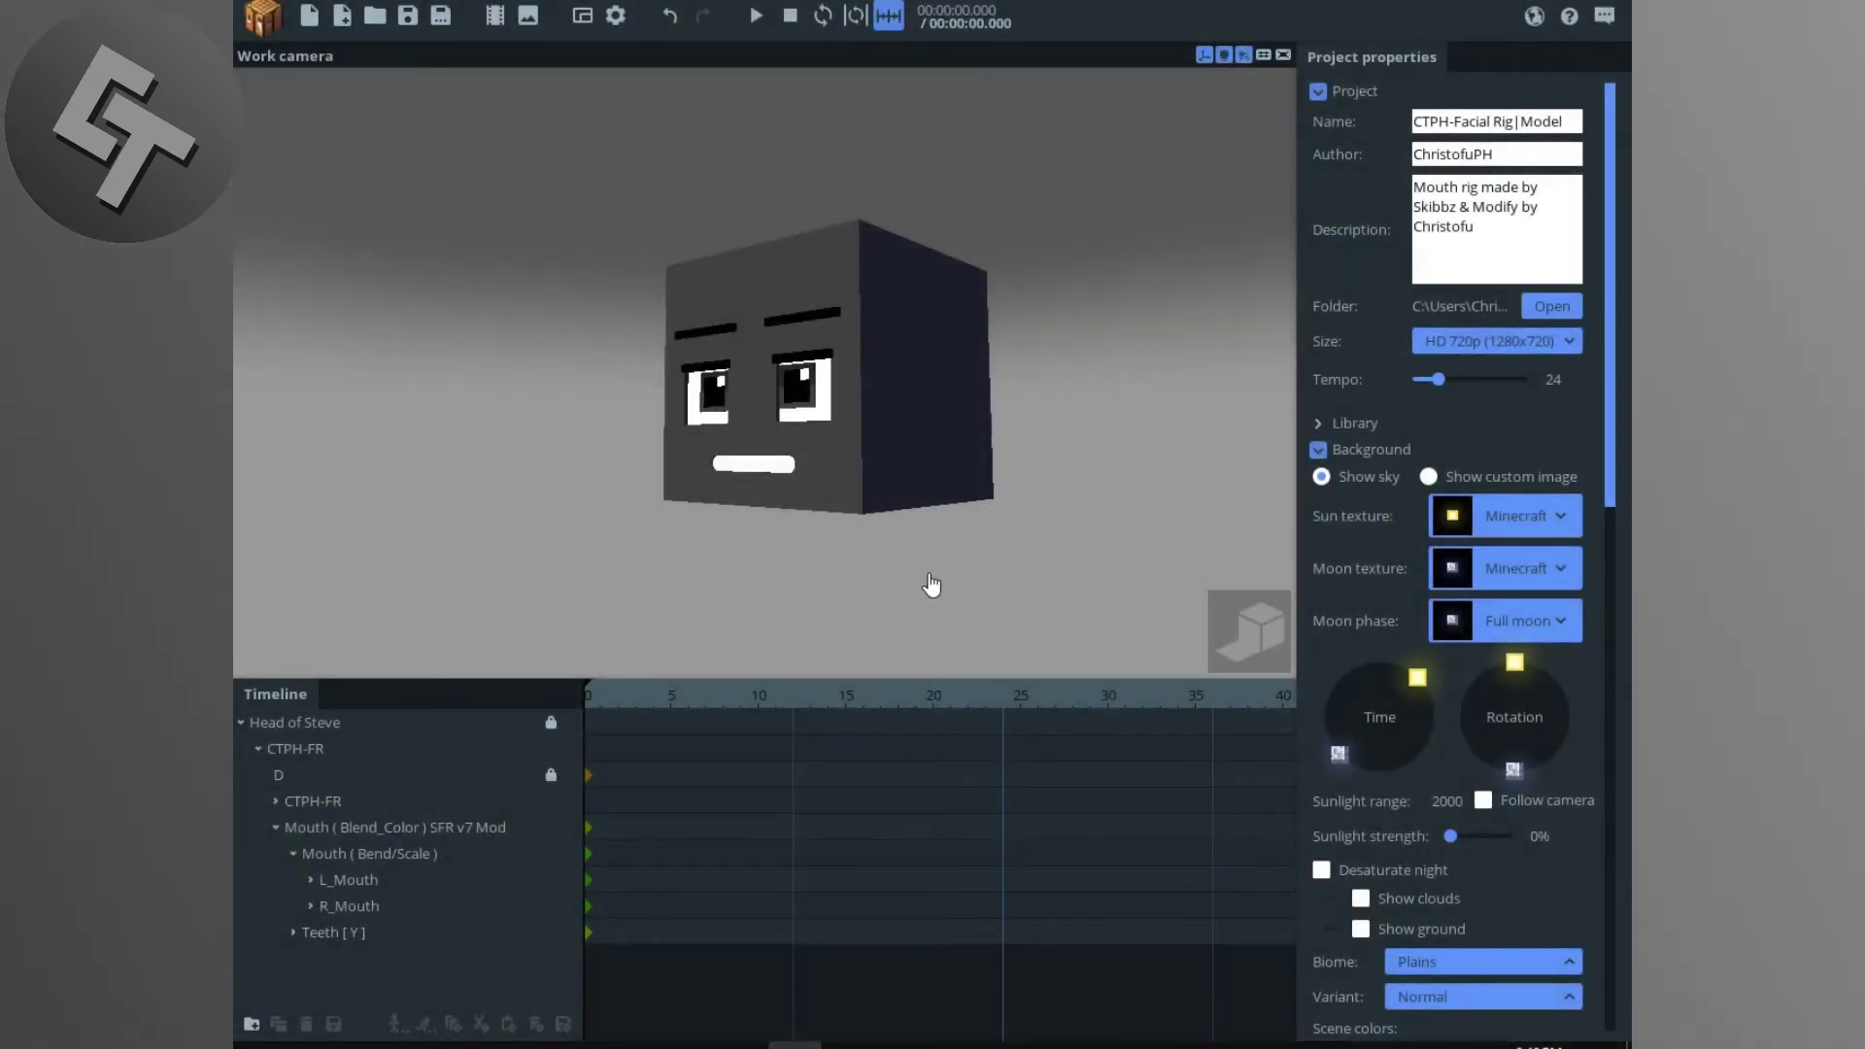
Step: Inspect the head model's face from several angles, checking the CTPH-FR group, the eyes, eyebrows and mouth
scroll(959, 478, up, 2)
mouse_move(959, 478)
mouse_down()
mouse_move(1016, 468)
mouse_move(971, 467)
mouse_up()
scroll(991, 458, down, 2)
middle_drag(970, 466, 966, 450)
click(321, 749)
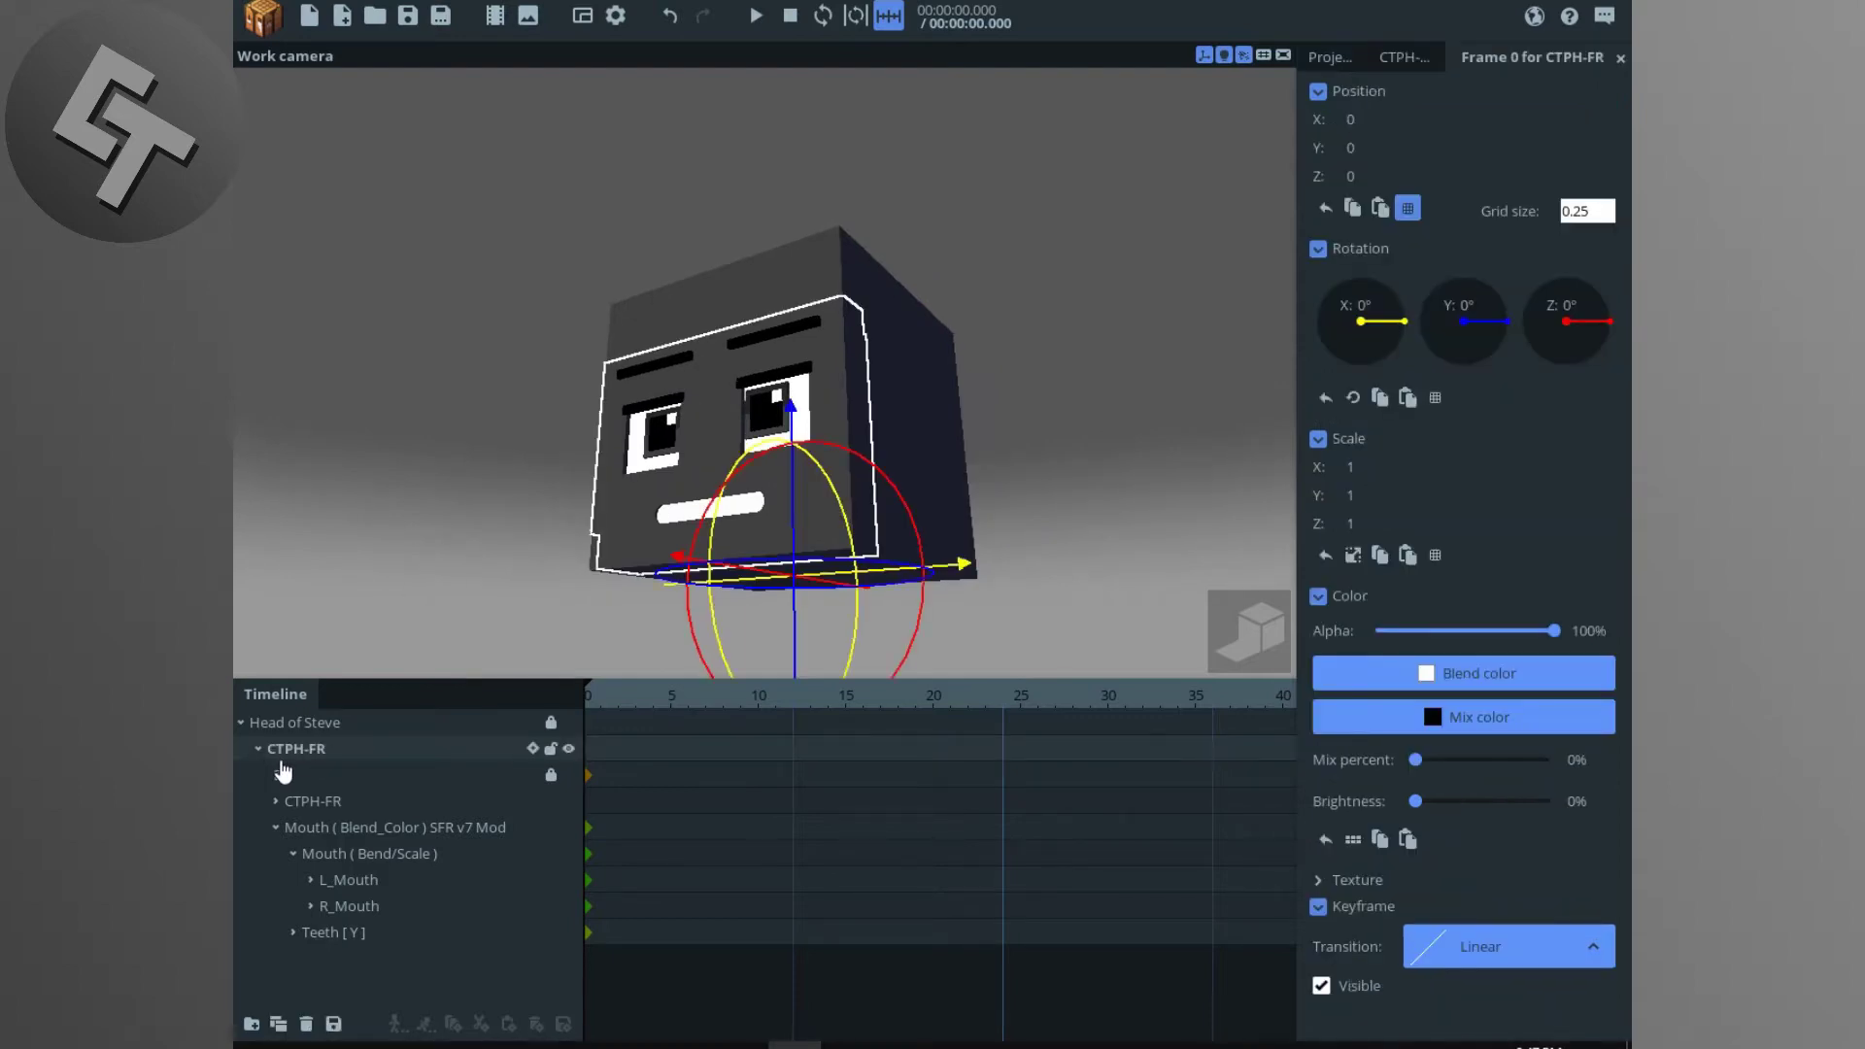
click(461, 465)
mouse_move(1000, 460)
mouse_down()
mouse_move(1004, 418)
mouse_move(1098, 428)
mouse_move(1019, 424)
mouse_move(1008, 441)
mouse_up()
scroll(1016, 447, up, 4)
scroll(1004, 423, down, 4)
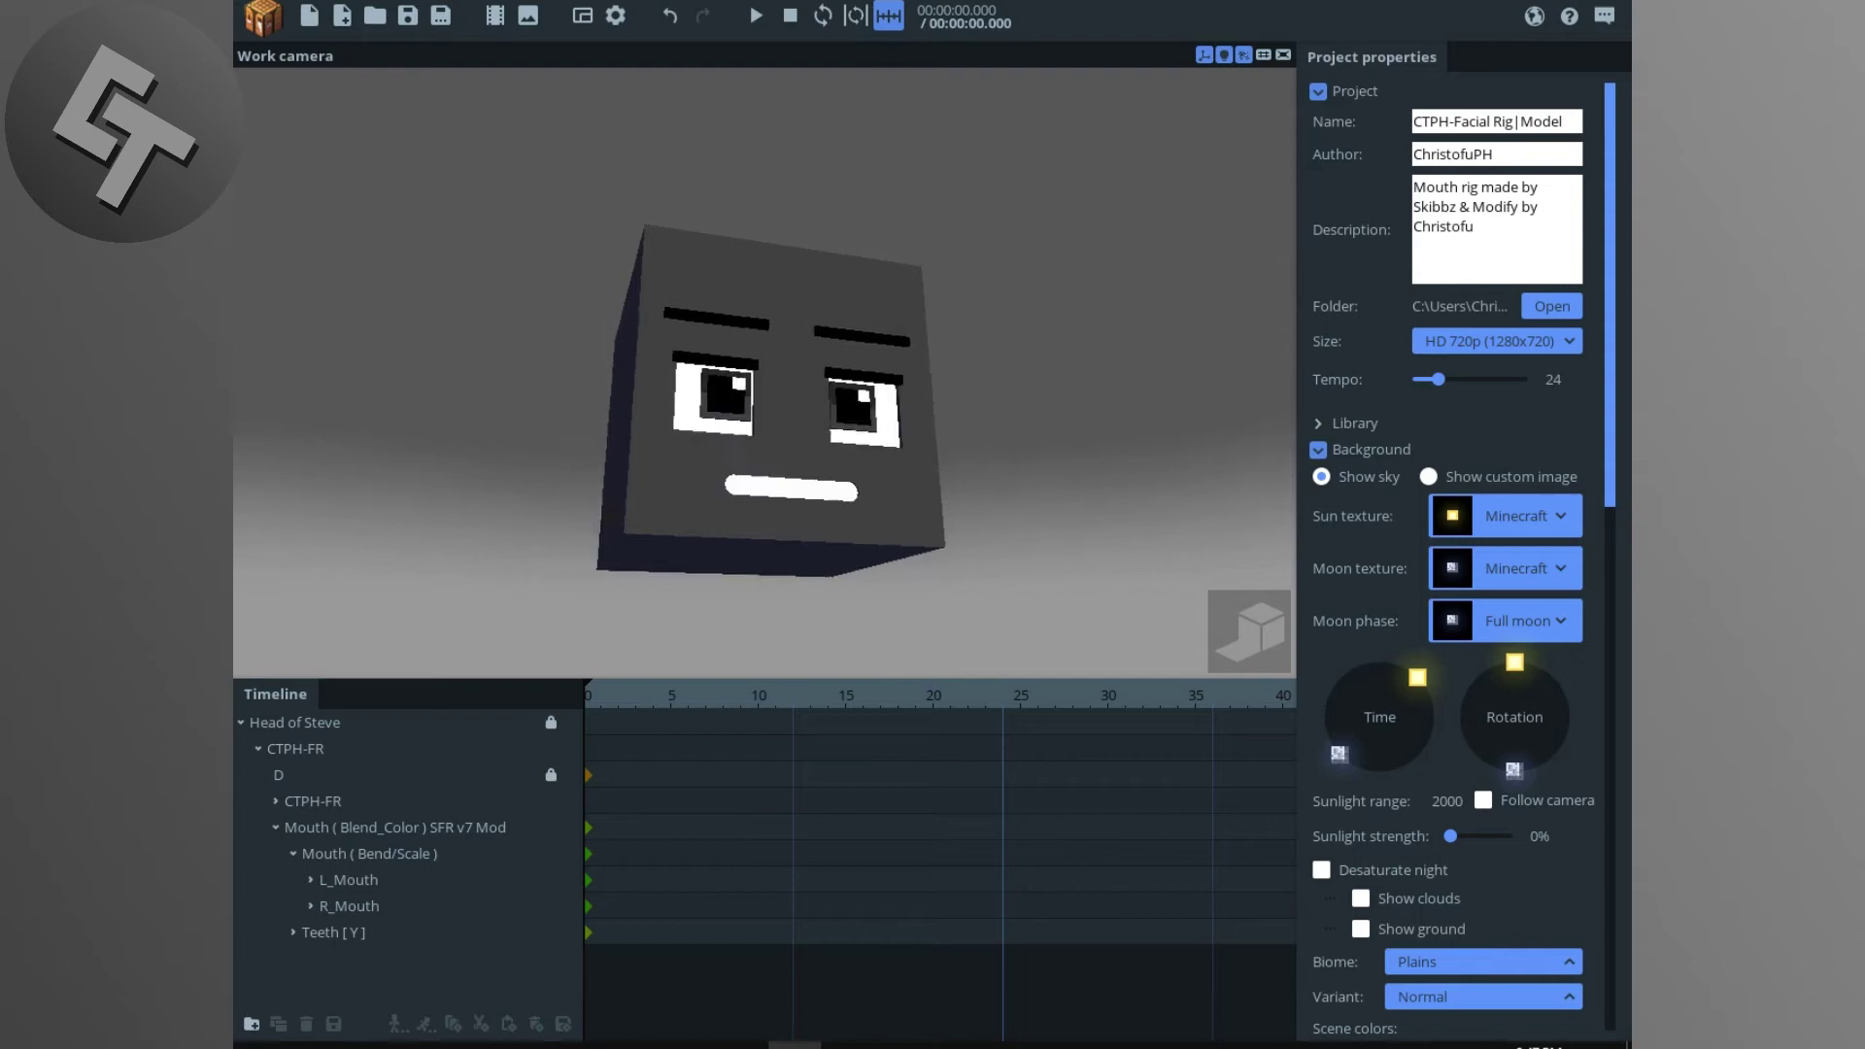
scroll(1008, 441, up, 3)
mouse_move(1030, 445)
middle_down()
mouse_move(1032, 474)
mouse_move(1040, 451)
middle_up()
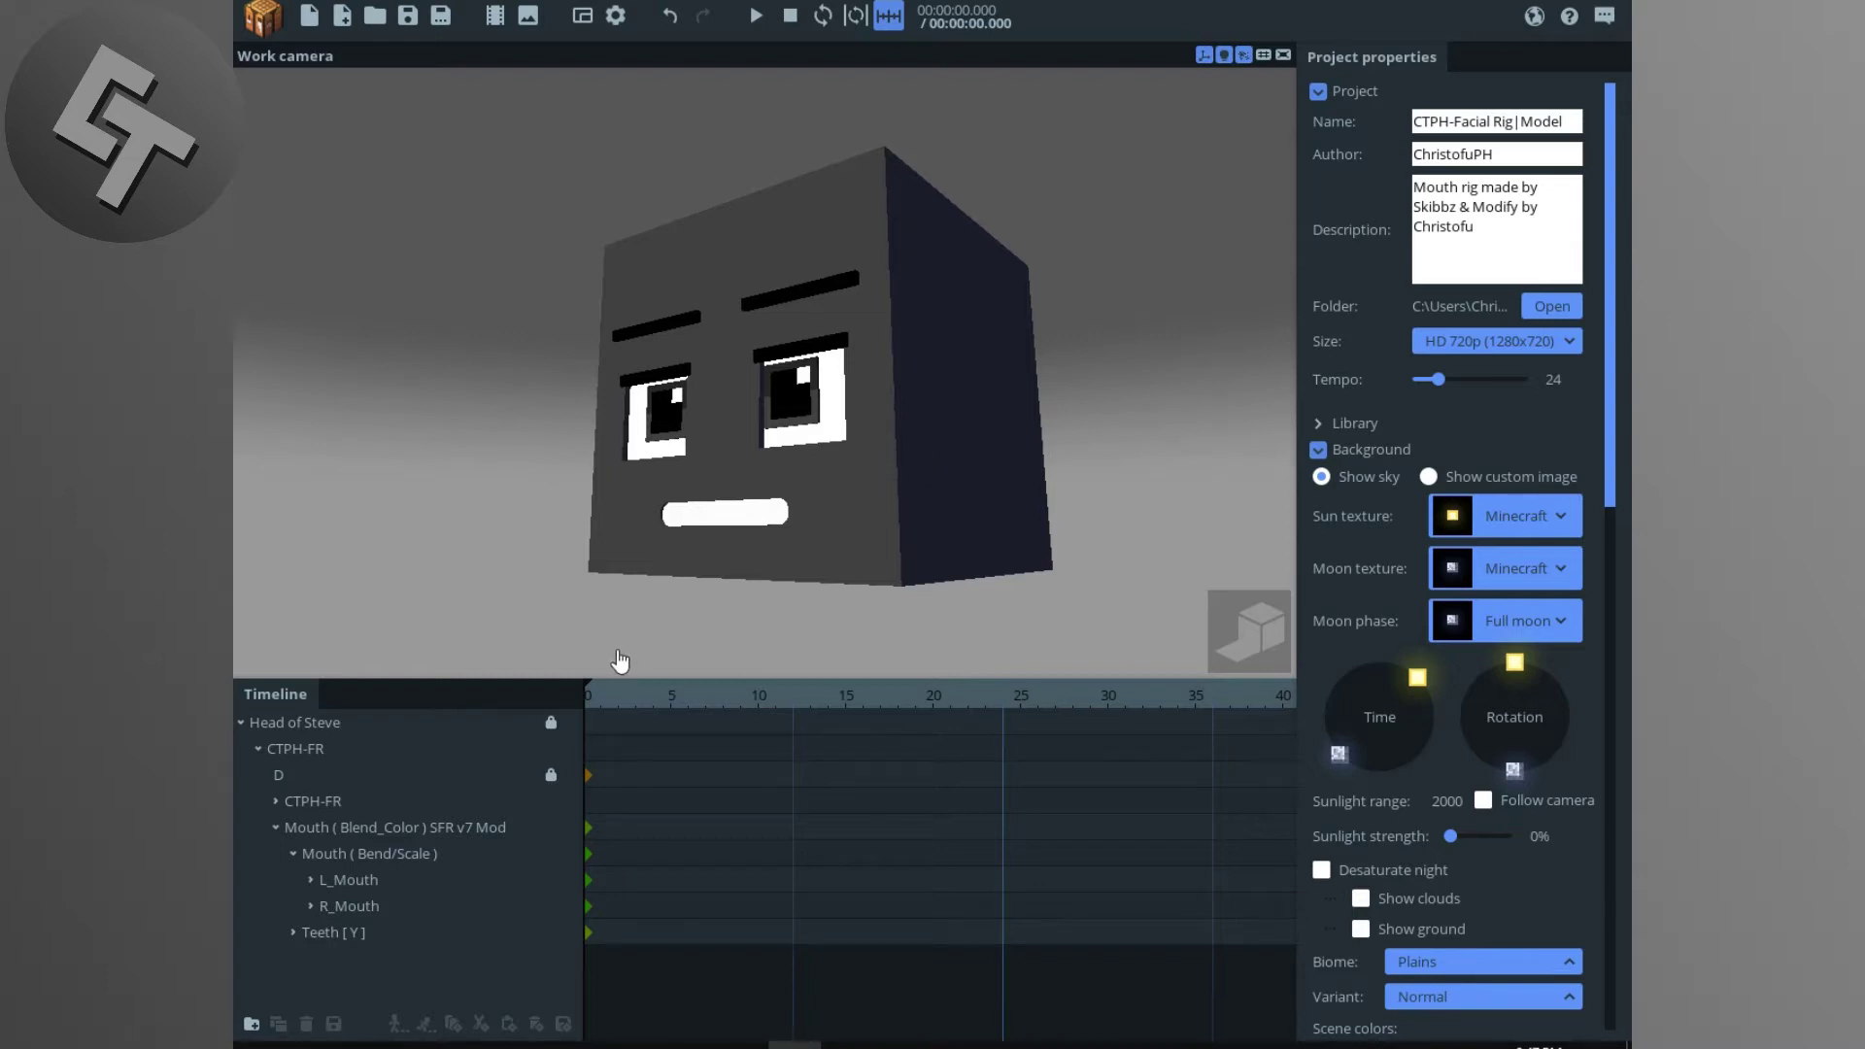
middle_drag(672, 549, 861, 491)
scroll(862, 486, up, 3)
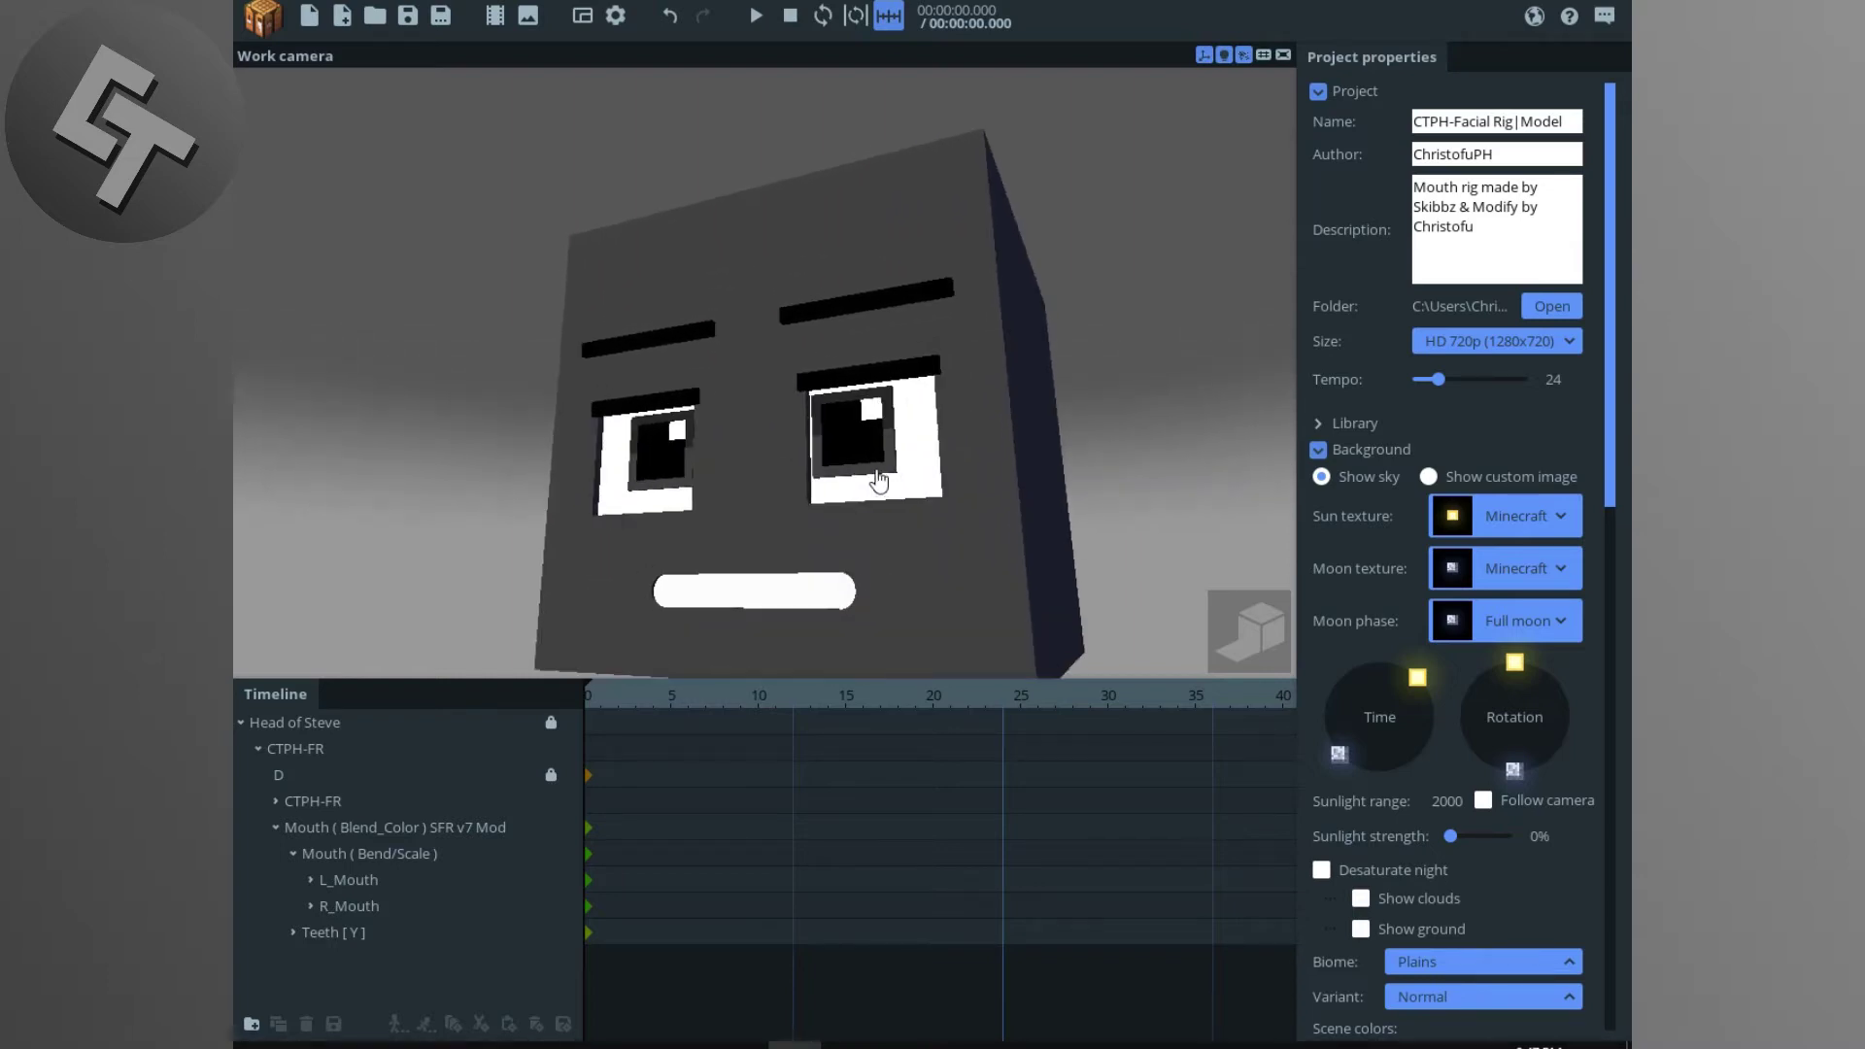
scroll(874, 465, down, 3)
drag(882, 460, 851, 510)
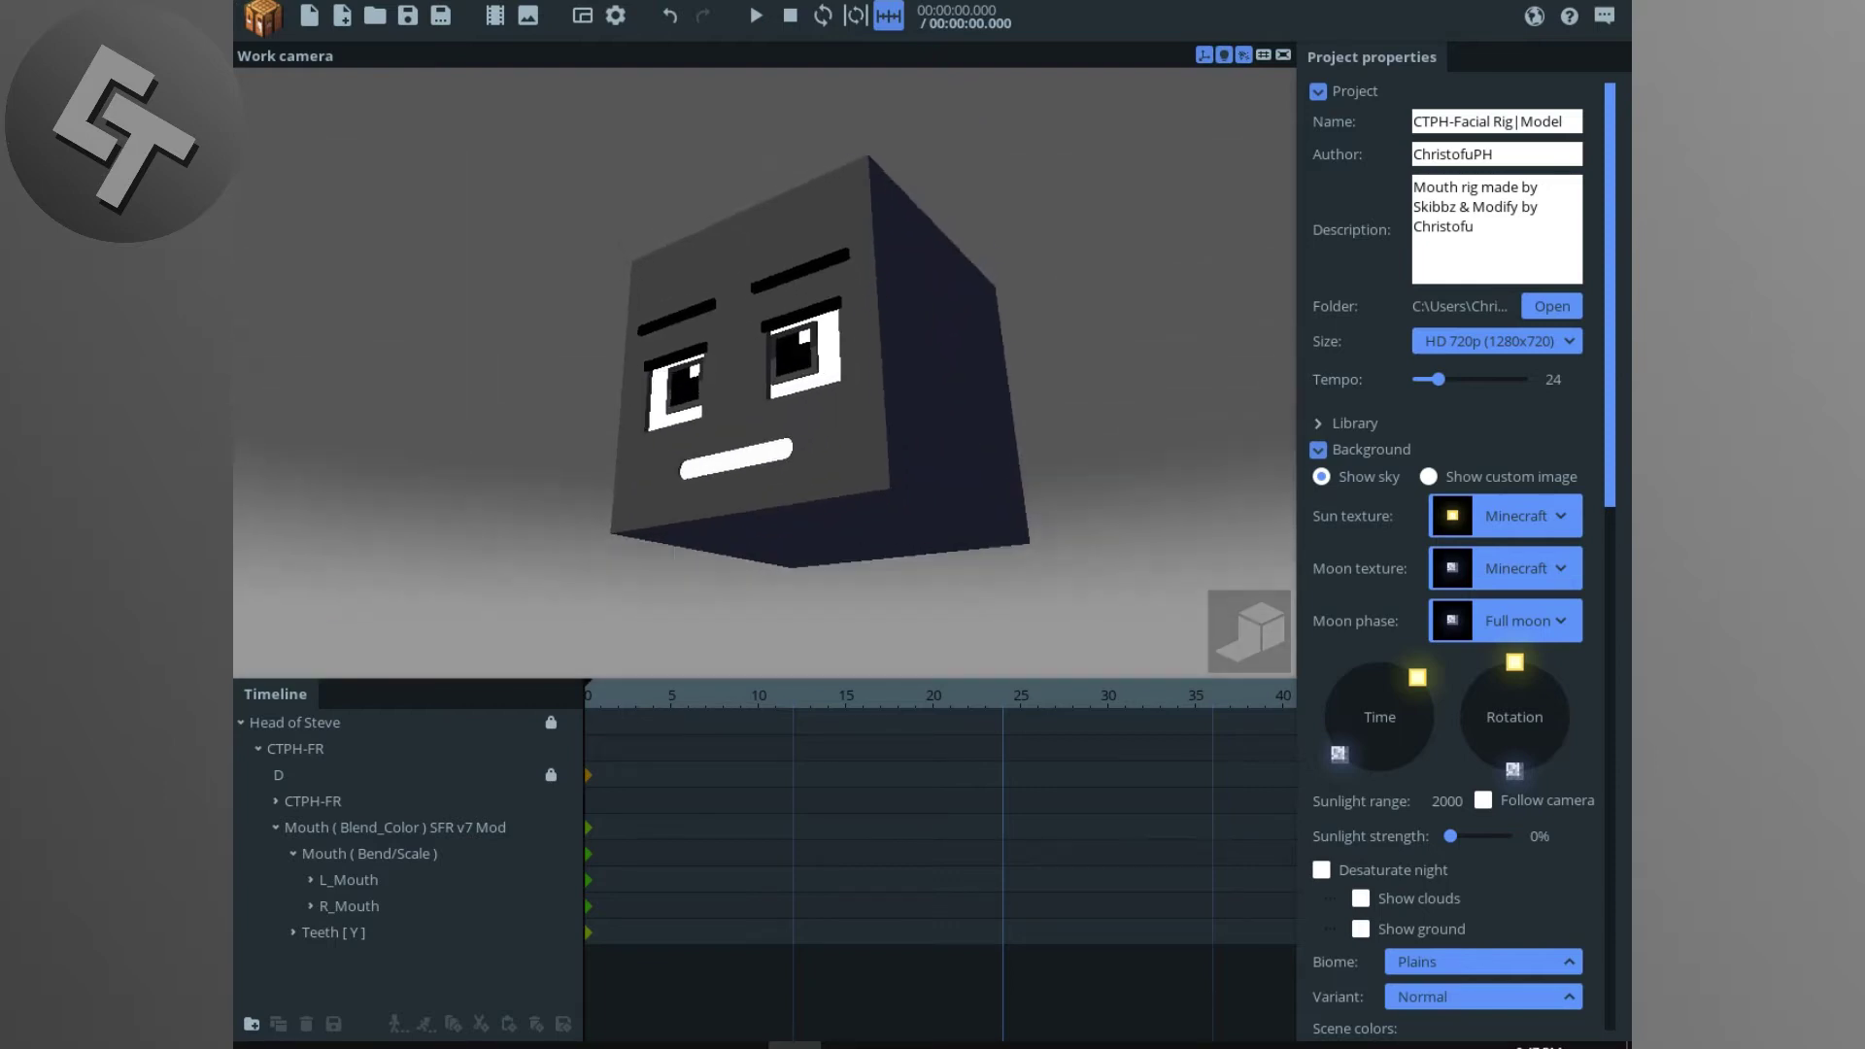
middle_drag(879, 457, 903, 420)
scroll(895, 420, up, 4)
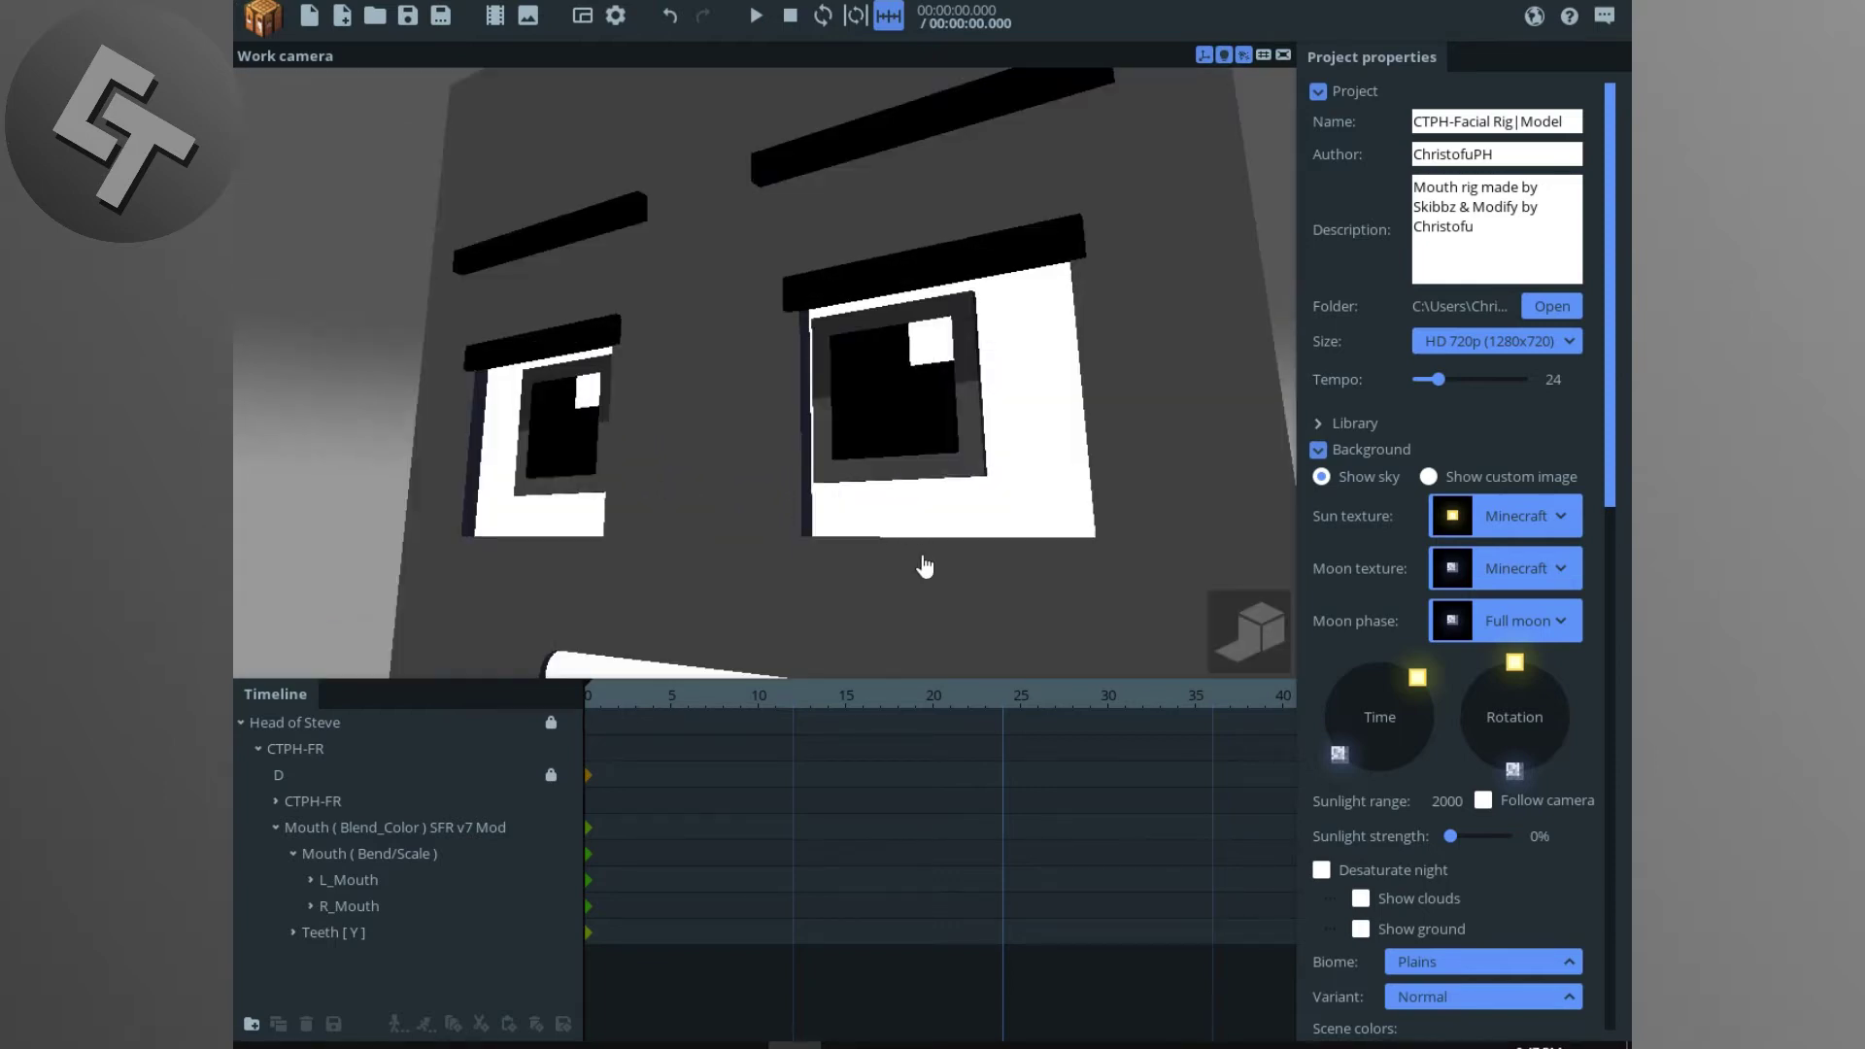
Step: Select the bottom eyelid group BEB through one of its sub-parts and collapse it in the hierarchy
click(925, 568)
drag(945, 338, 888, 297)
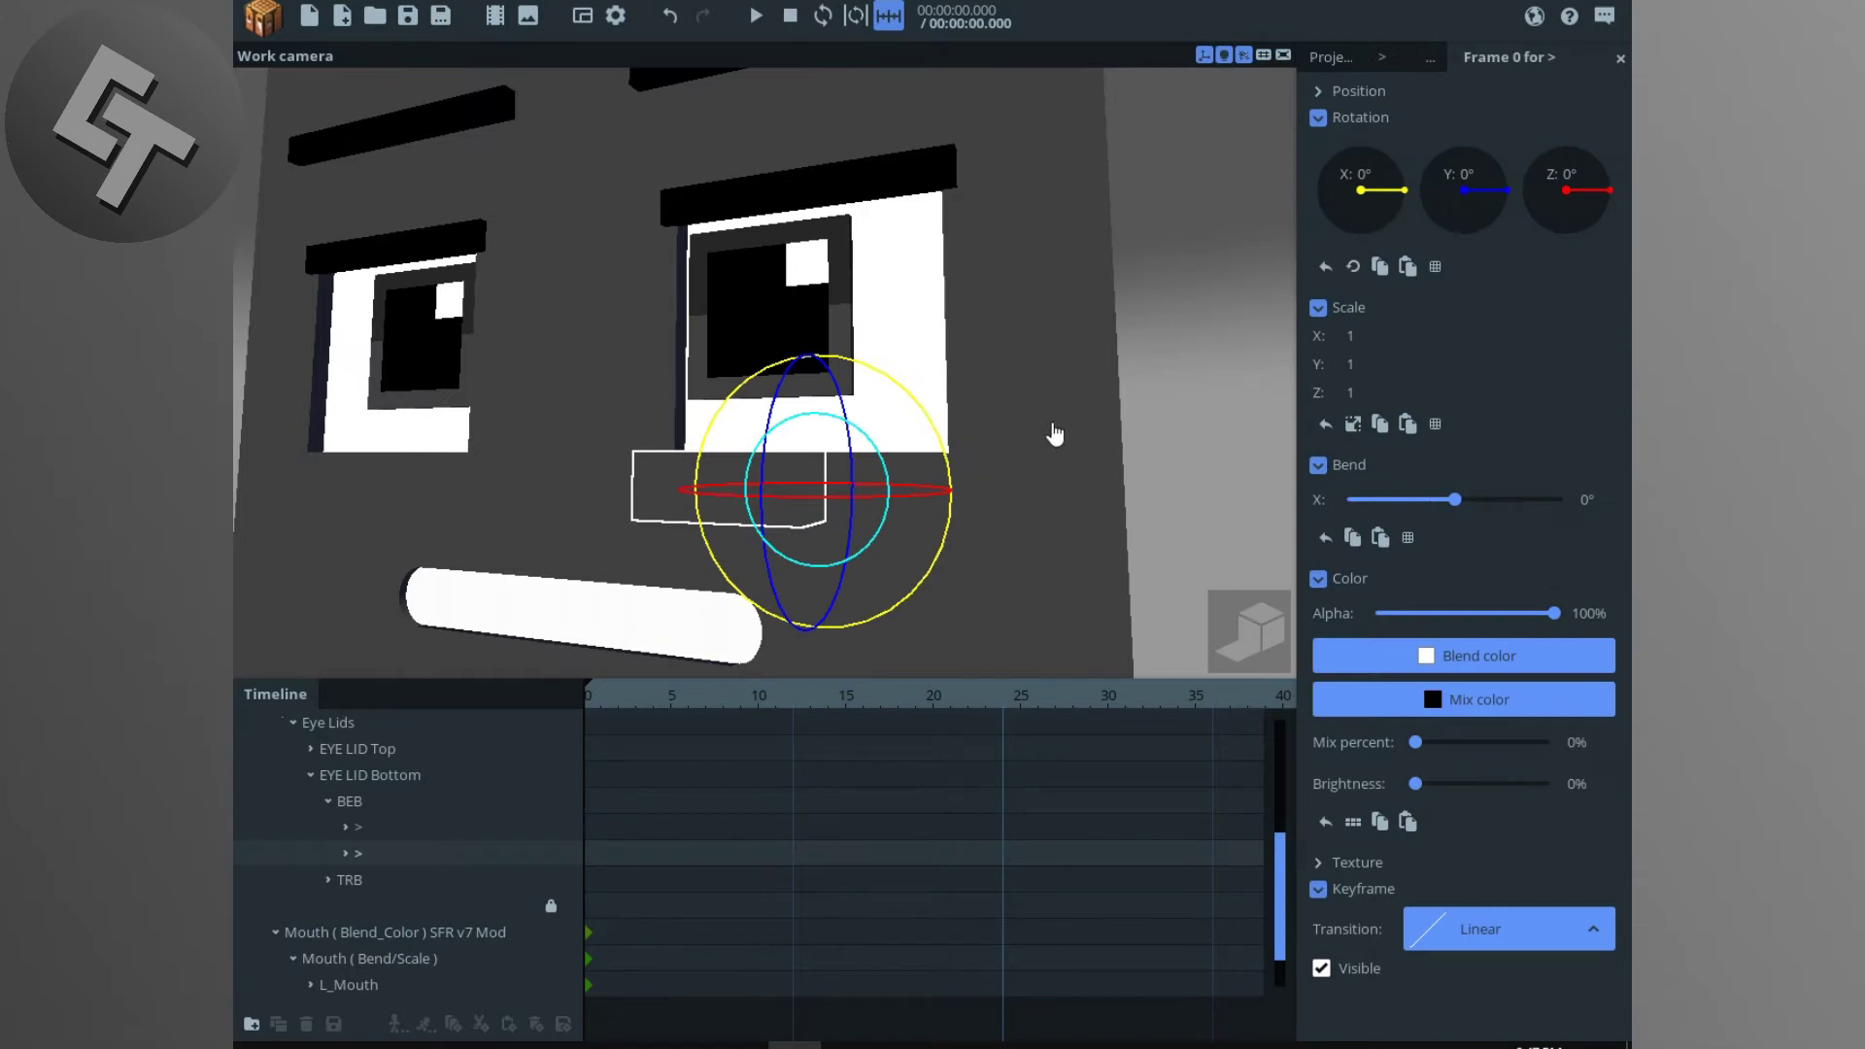
drag(1065, 434, 1127, 437)
click(350, 801)
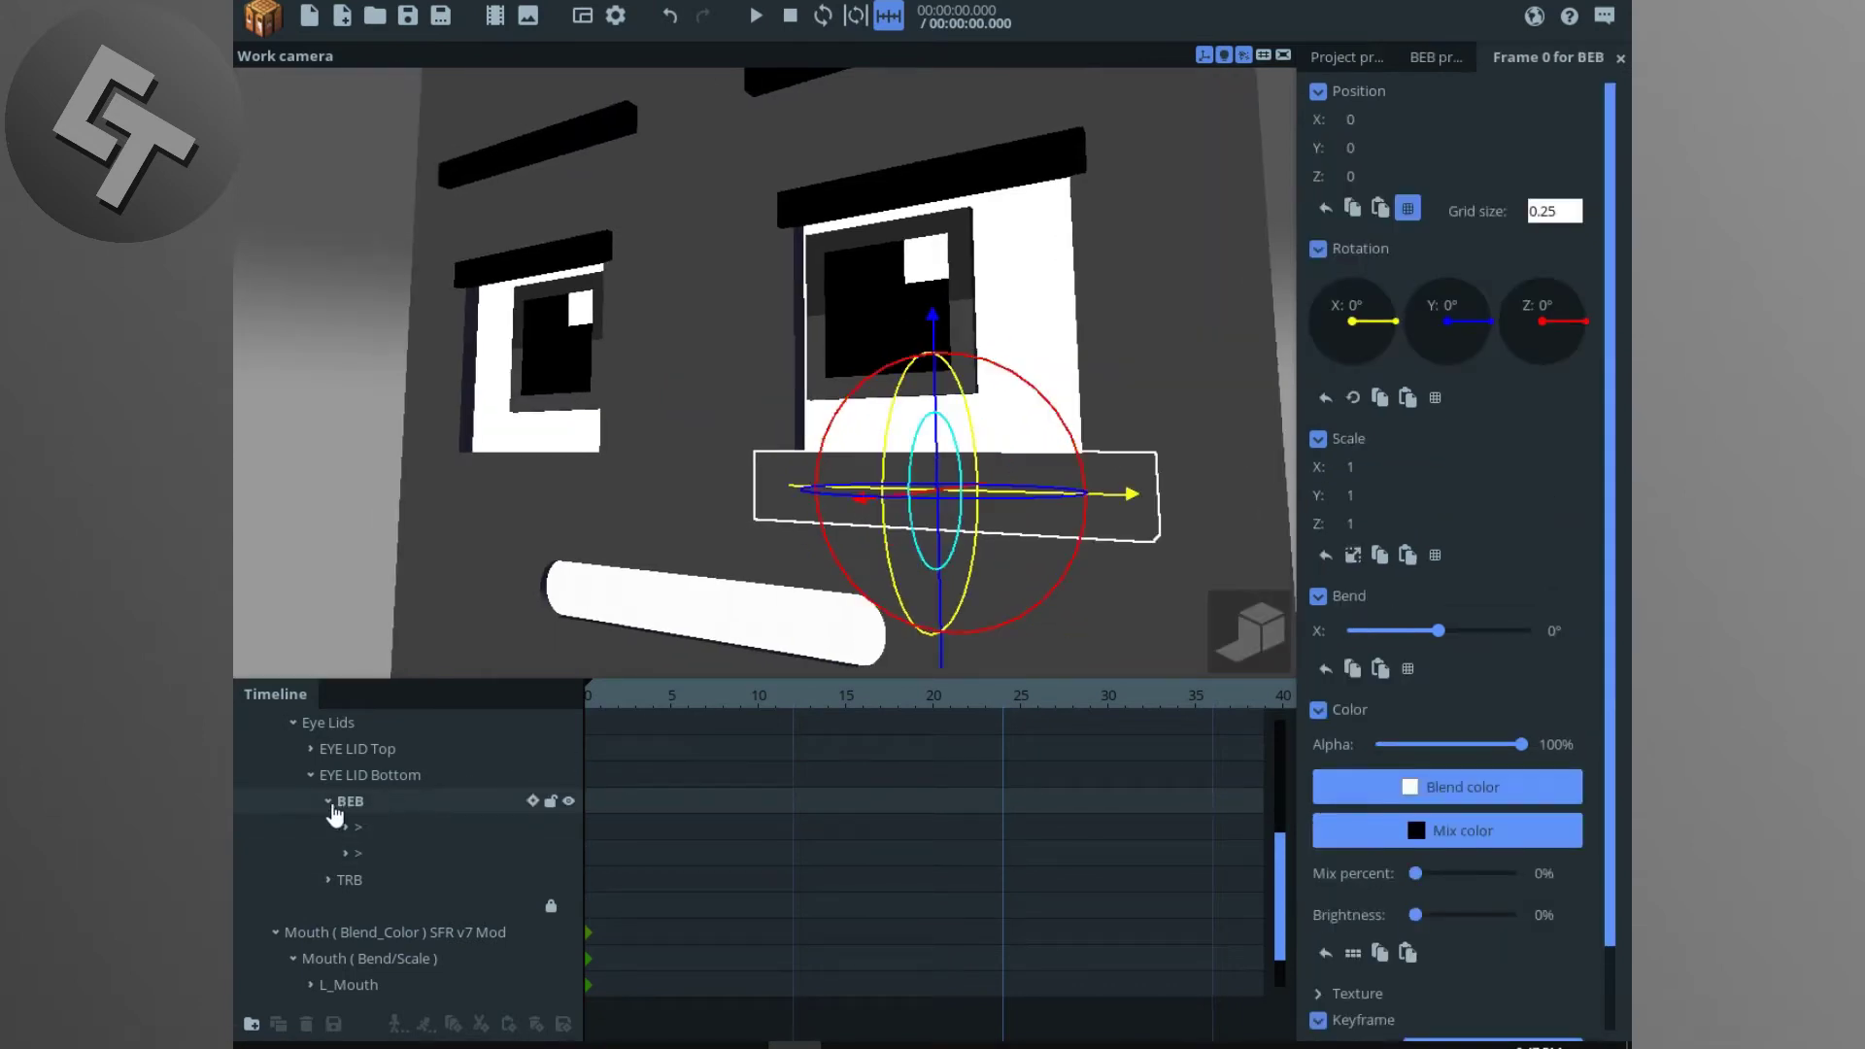
click(329, 802)
Step: Save the facial rig project
drag(1079, 307, 1040, 416)
scroll(1220, 304, down, 3)
click(1220, 305)
key(ctrl+s)
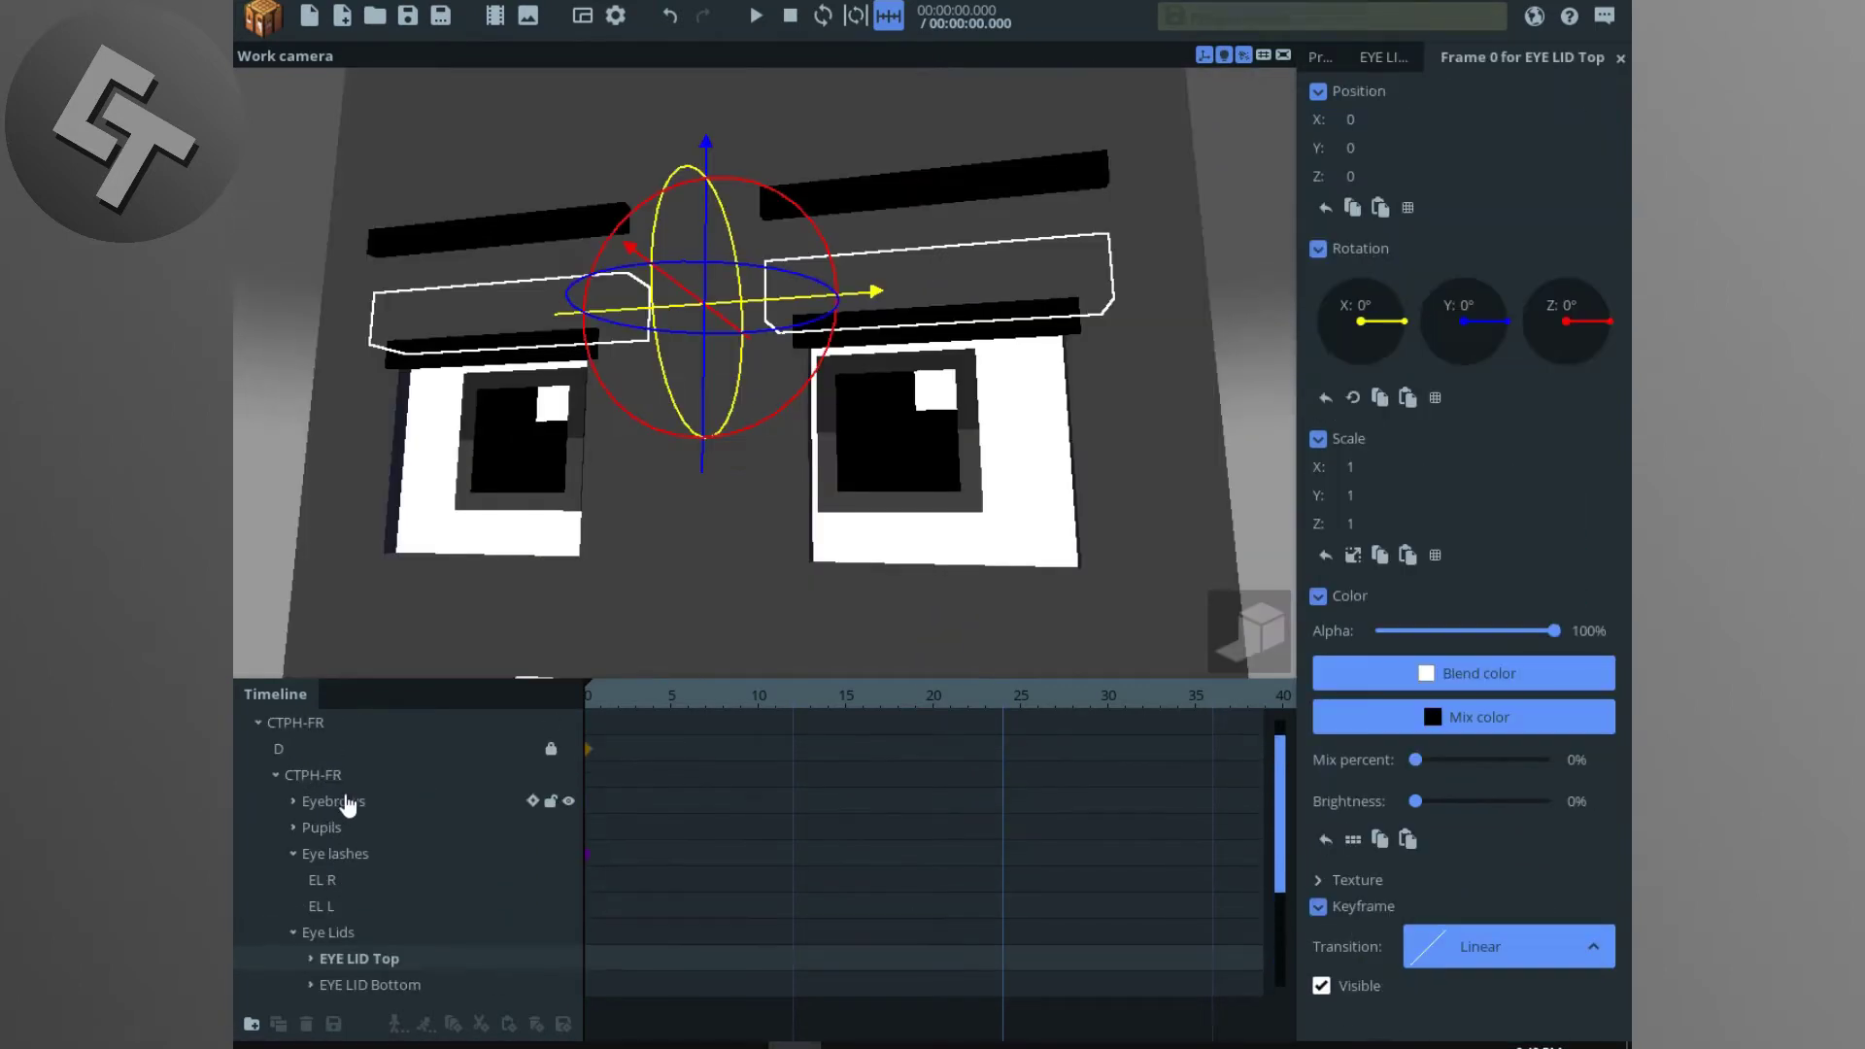
Step: Try lowering both eyebrows together by moving the Eyebrows group to Y -0.15
click(349, 805)
mouse_move(777, 533)
mouse_down()
mouse_move(806, 535)
mouse_move(754, 508)
mouse_move(773, 534)
mouse_up()
scroll(804, 534, down, 2)
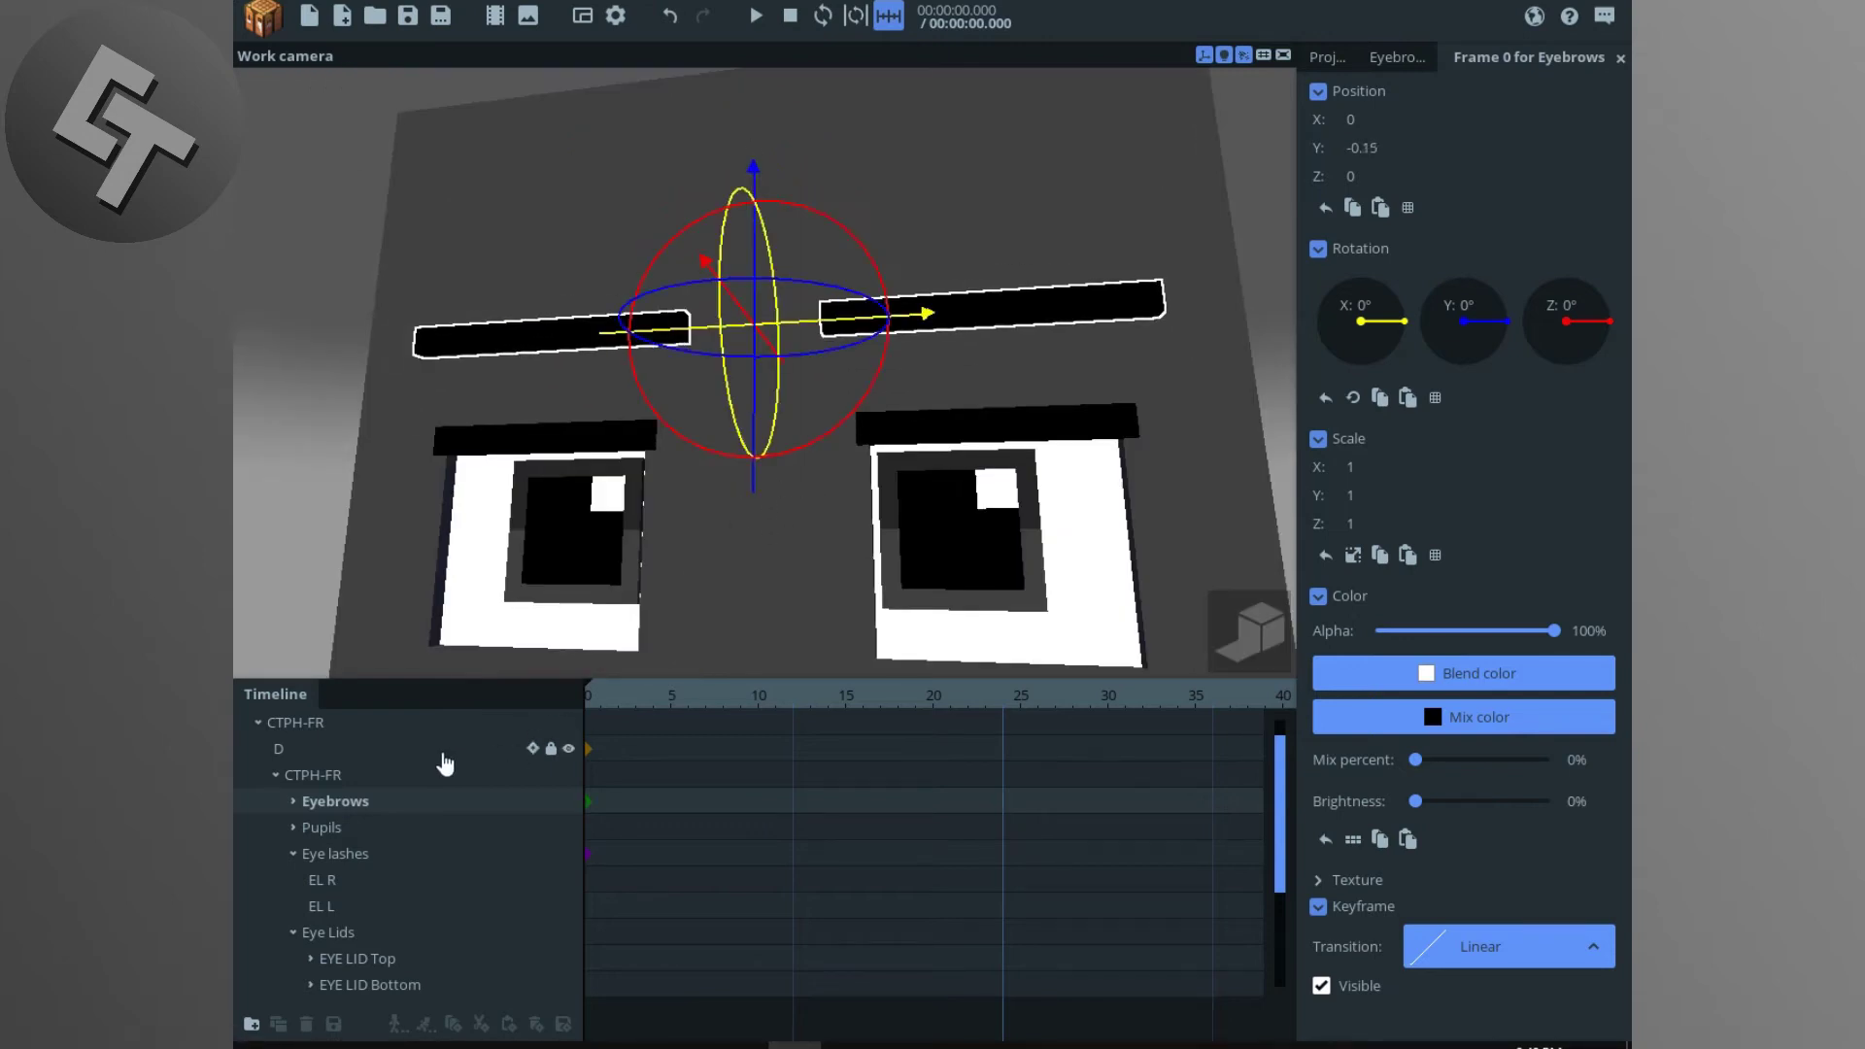
key(ctrl+z)
Step: Expand the Eyebrows group and try bending EBT L and EBT R together
click(293, 803)
click(366, 833)
shift+click(367, 855)
drag(717, 452, 802, 604)
click(362, 808)
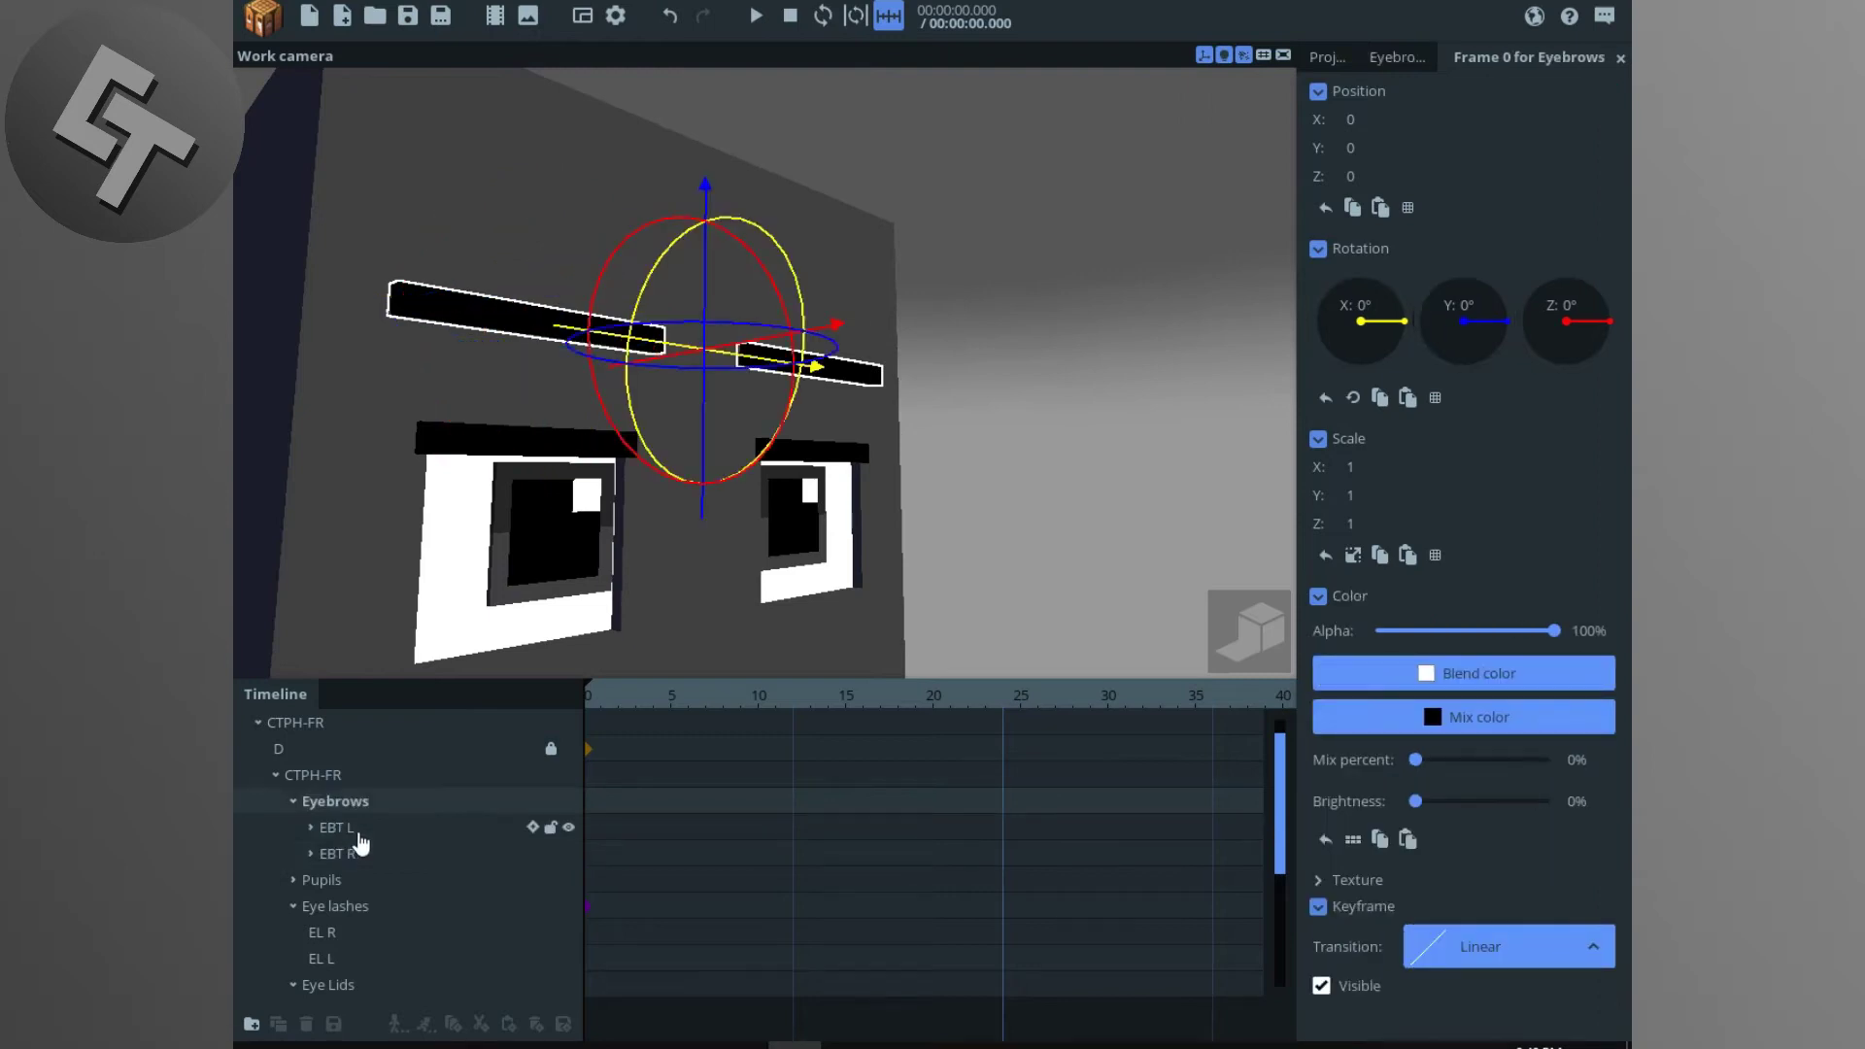
click(359, 832)
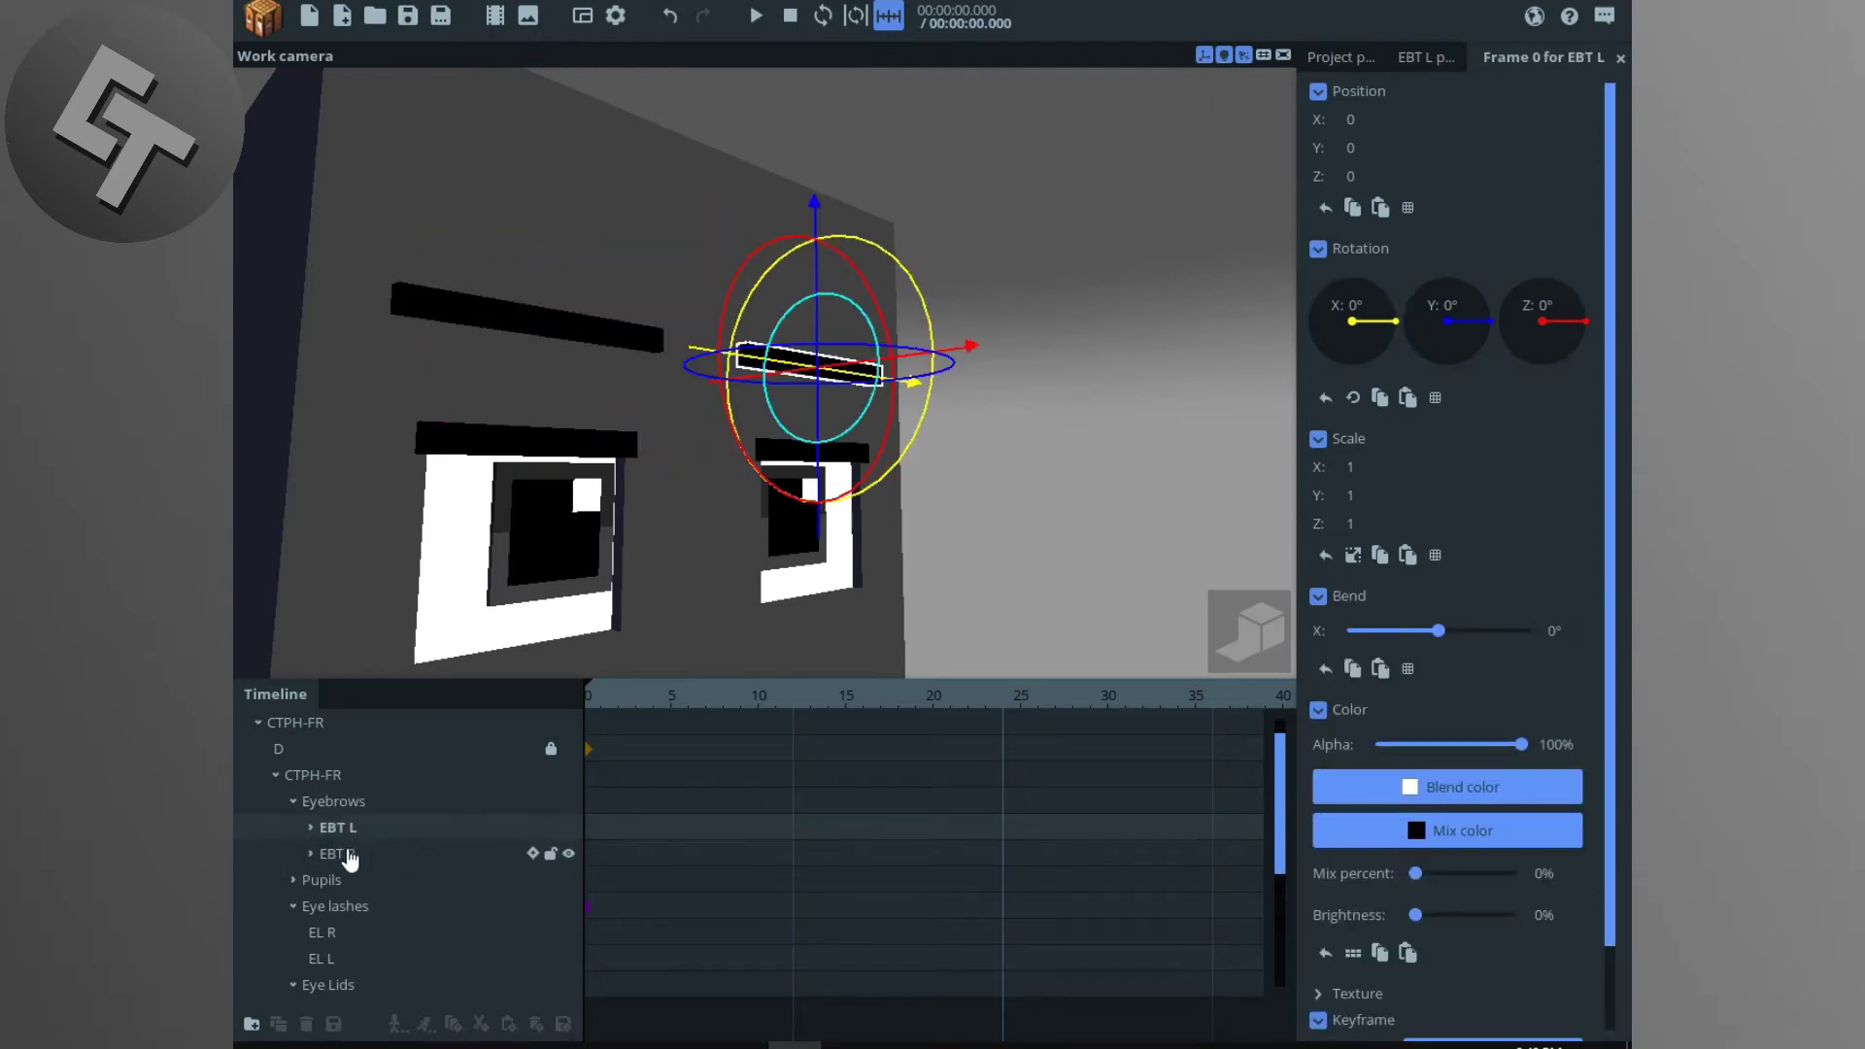
shift+click(349, 855)
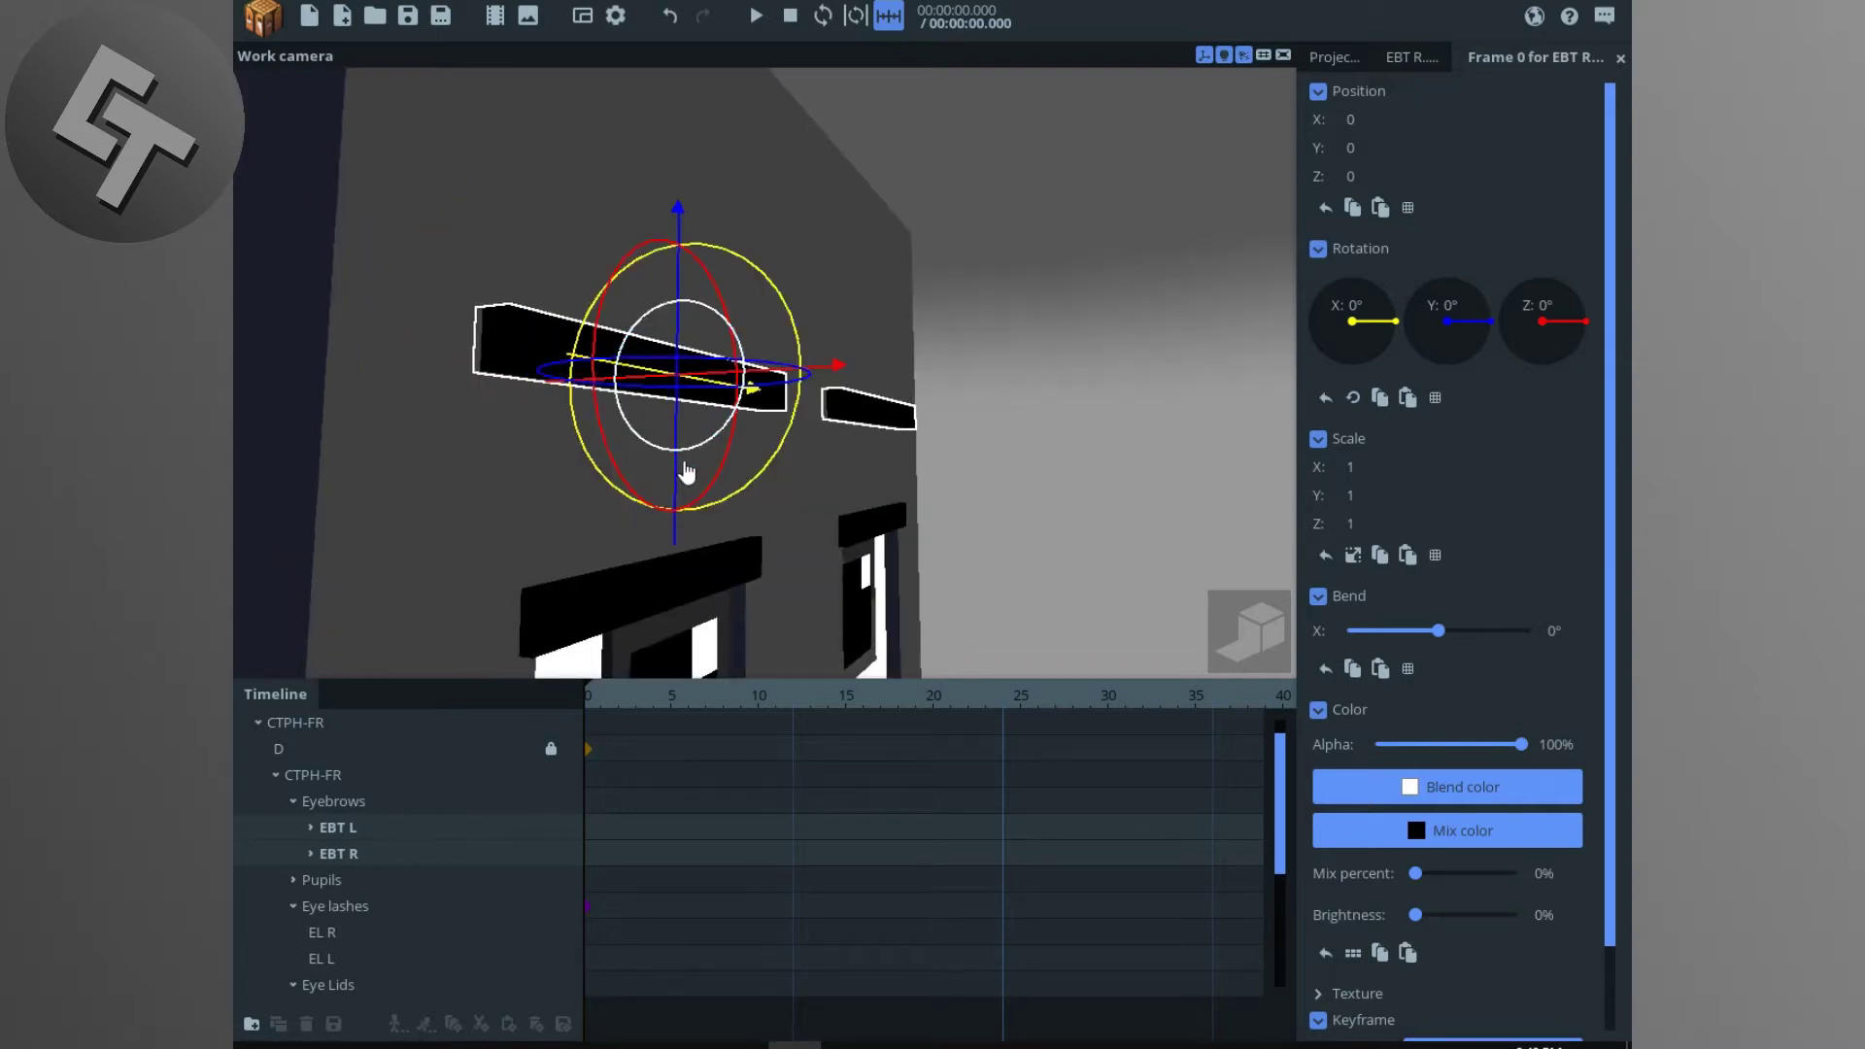
drag(687, 470, 787, 529)
key(ctrl+z)
key(ctrl+z)
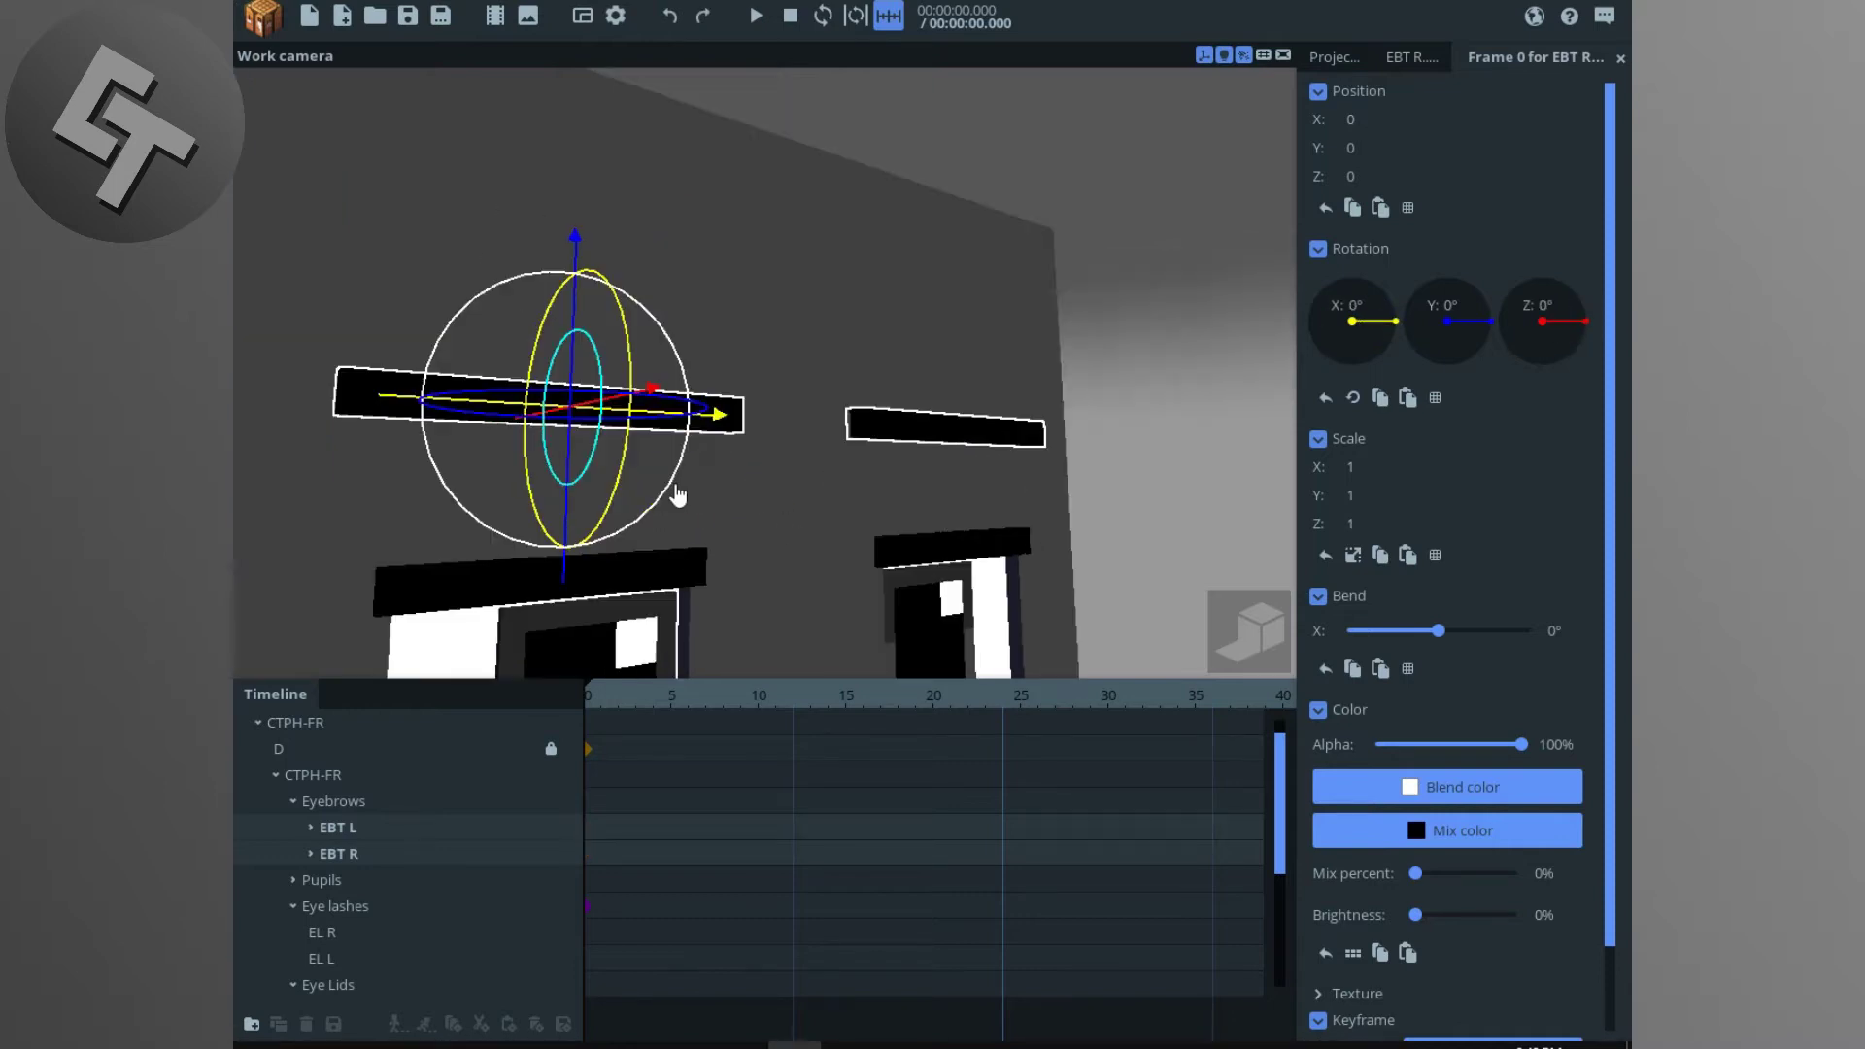
Step: Try tilting both eyebrows together around the Z axis to about 7.8°
mouse_move(679, 495)
mouse_down()
mouse_move(657, 522)
mouse_move(691, 512)
mouse_up()
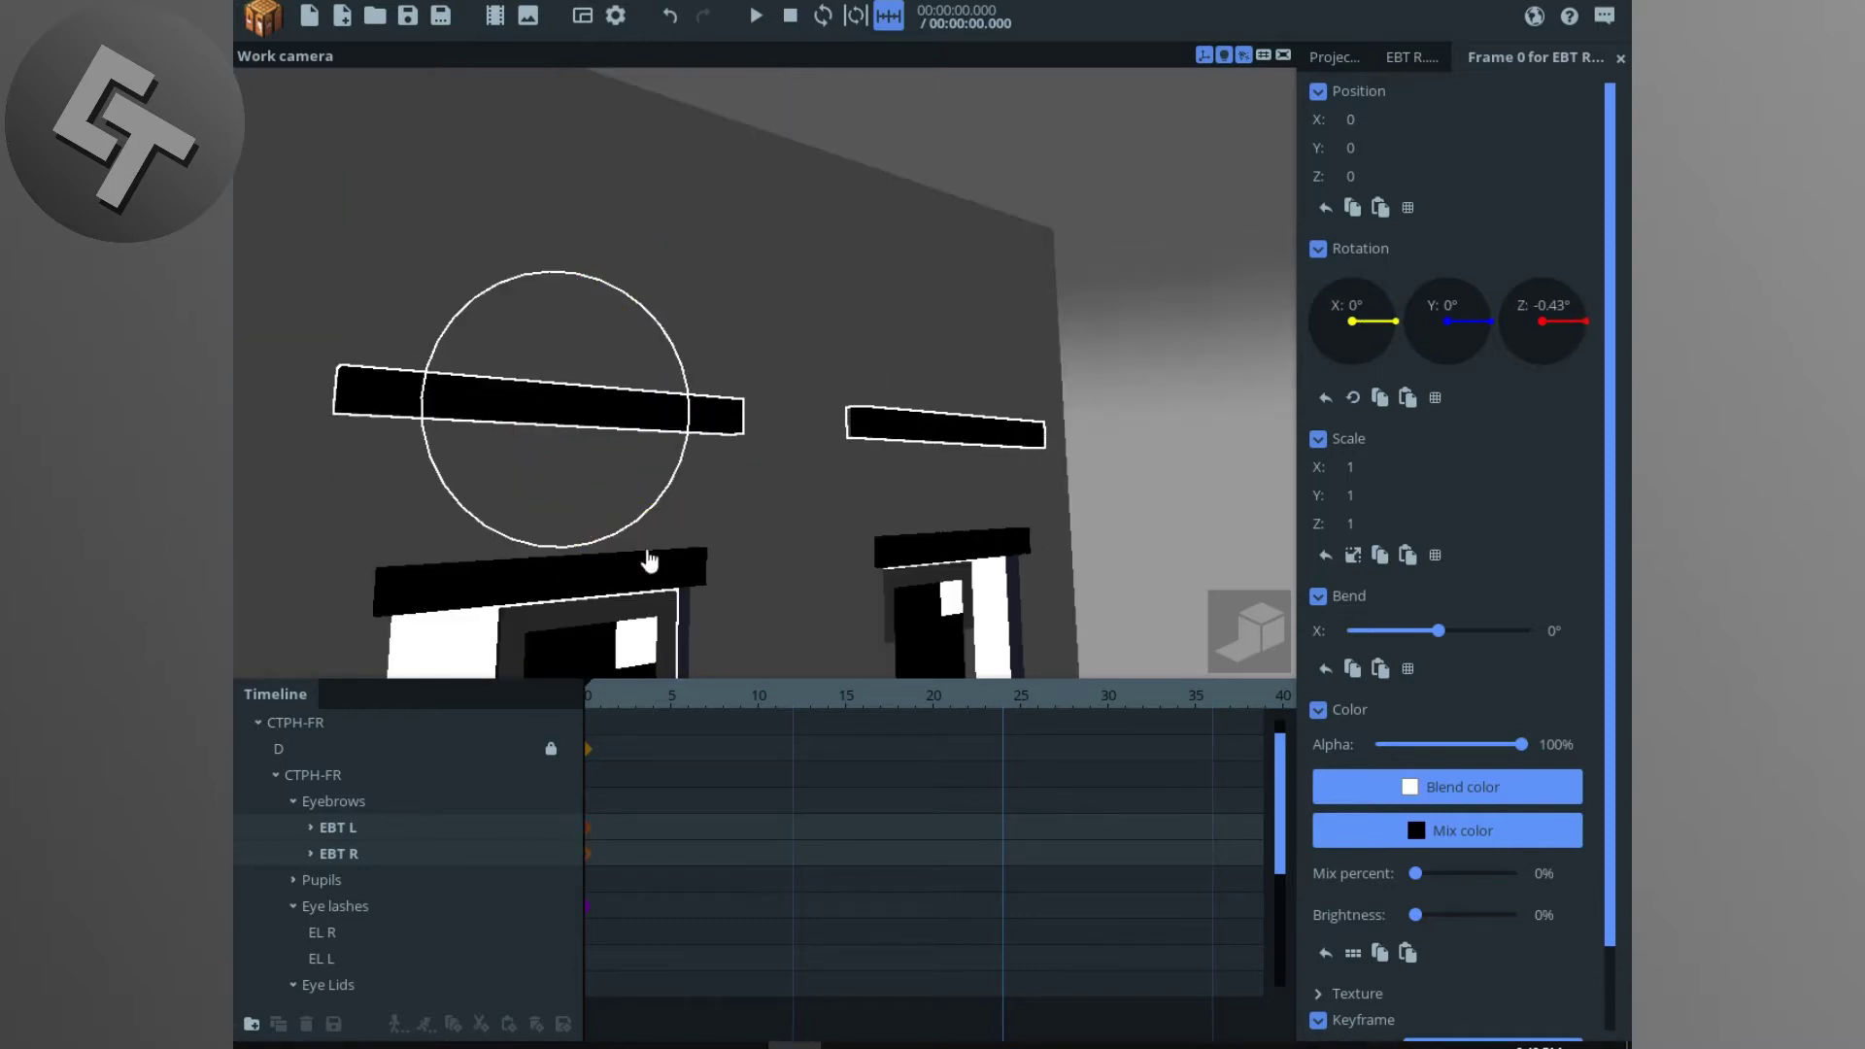
click(432, 802)
key(ctrl+z)
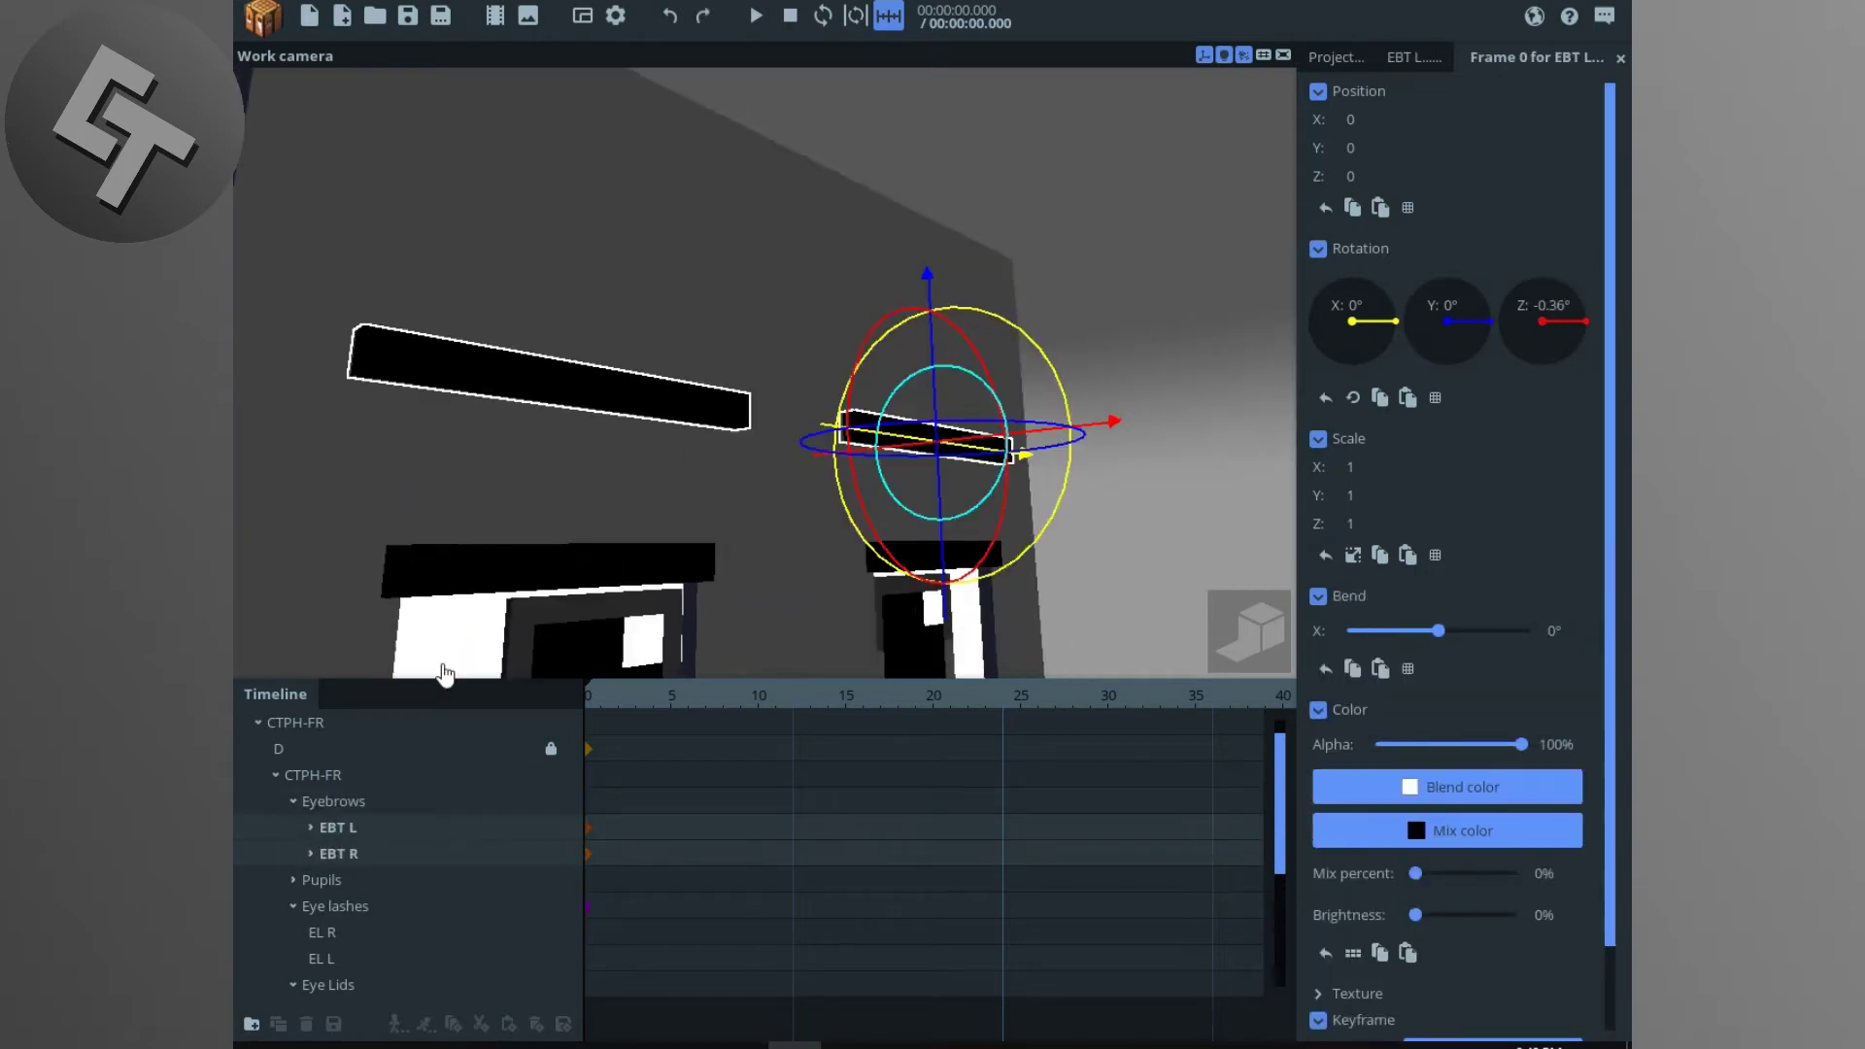
drag(785, 604, 999, 553)
click(428, 802)
Step: Set the Y rotation of the EBT L eyebrow to 180° to mirror its tilt
click(399, 828)
click(1450, 306)
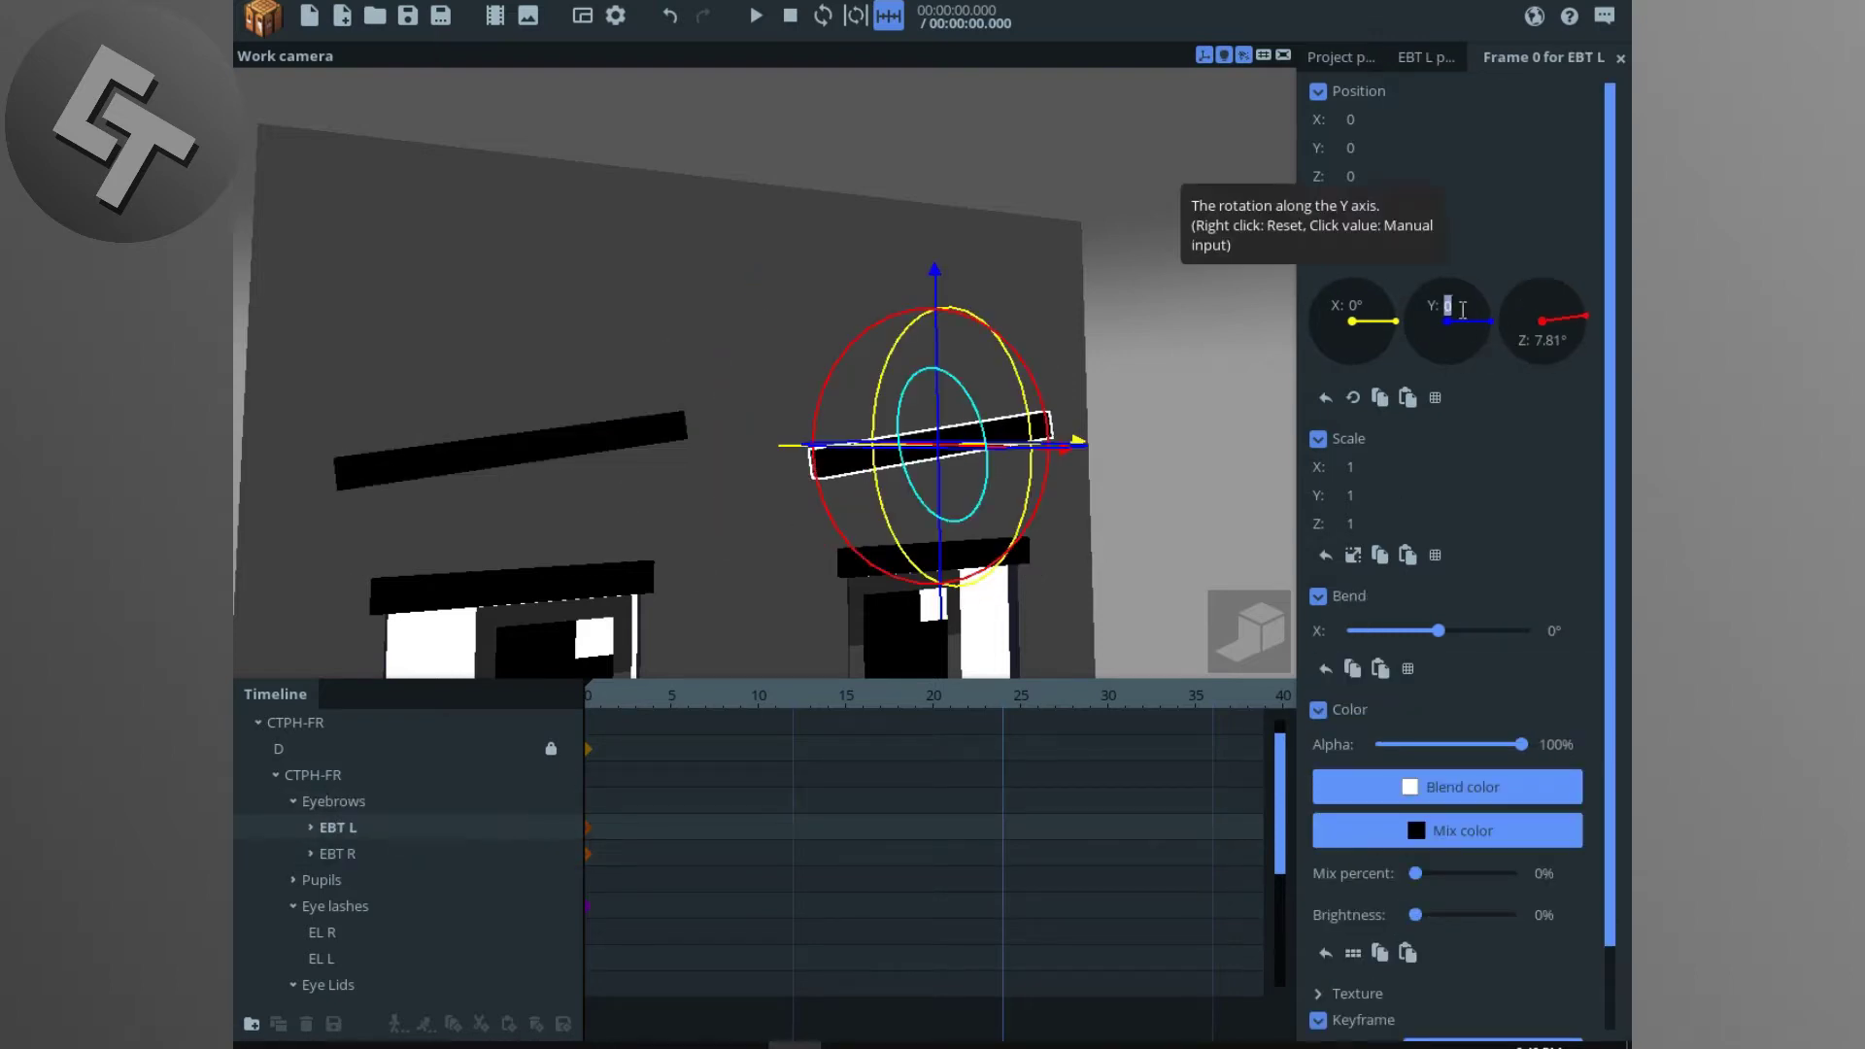
text(180)
key(Return)
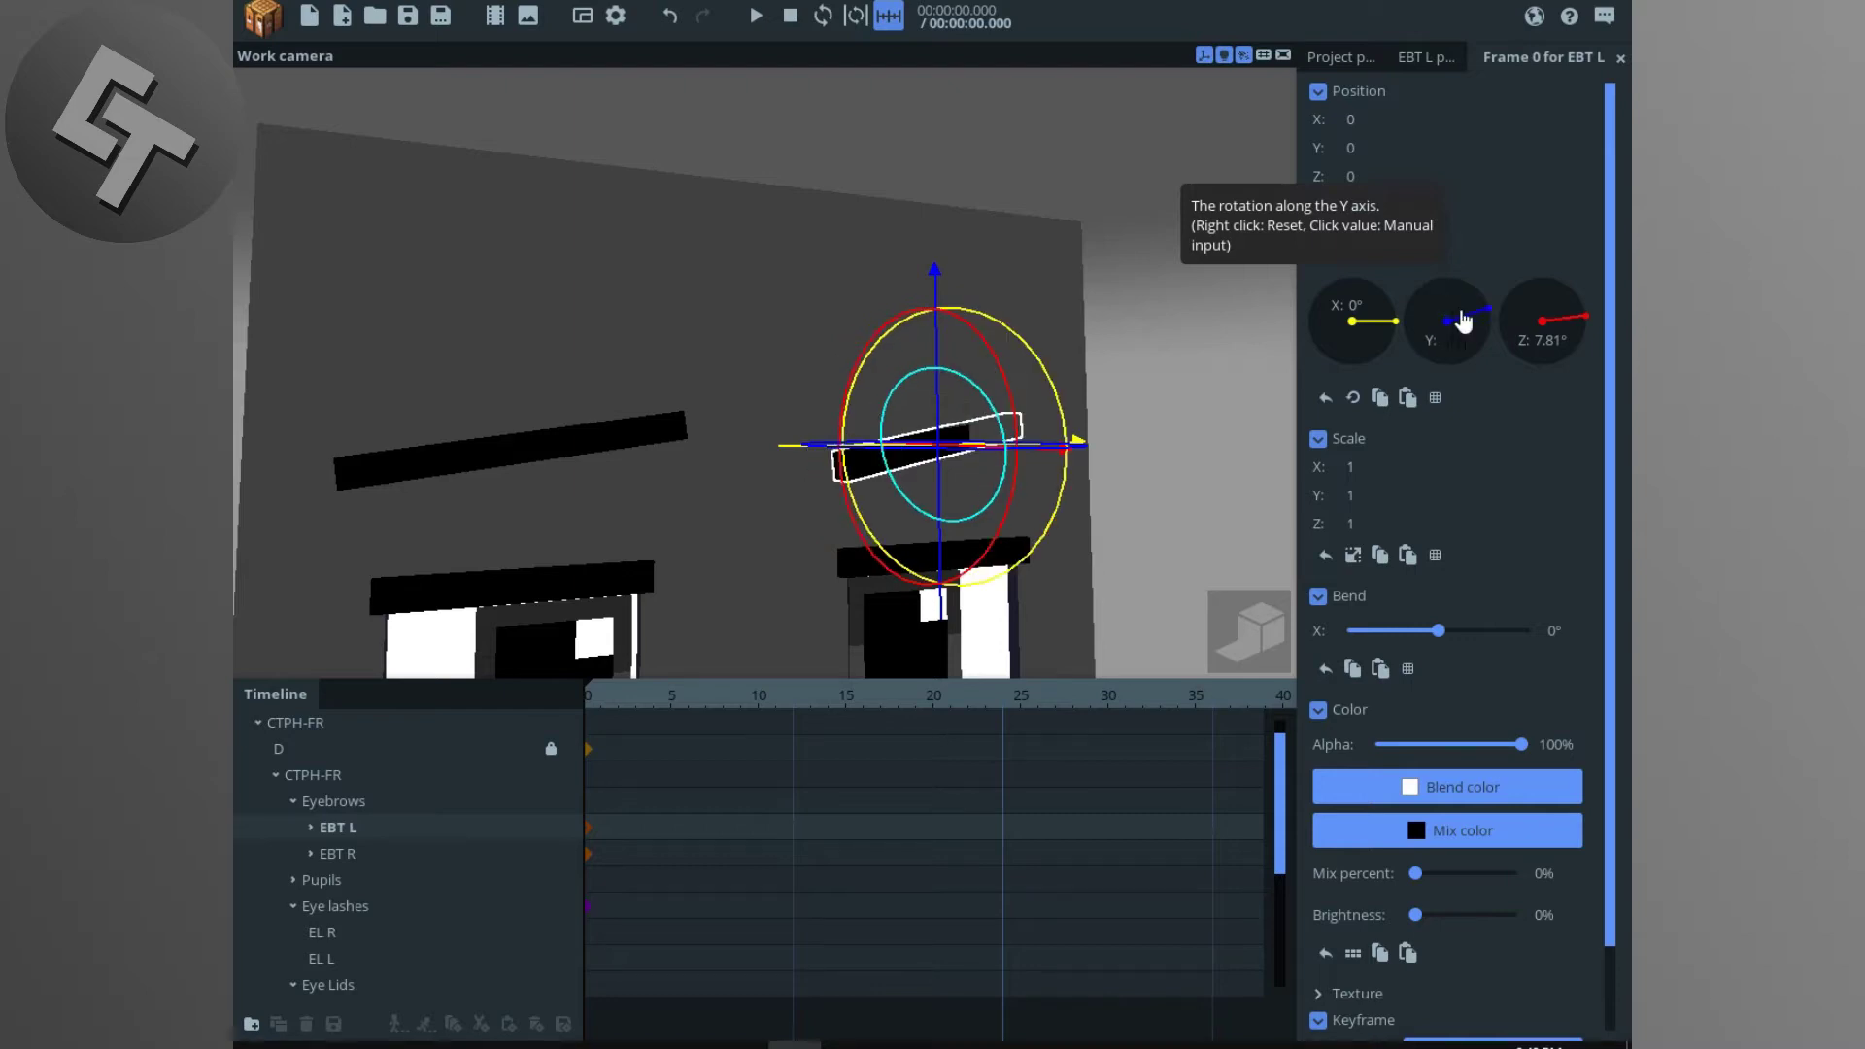
drag(1029, 393, 979, 398)
Step: Select EBT L and EBT R together and try further rotation and bend adjustments on both eyebrows
shift+click(367, 861)
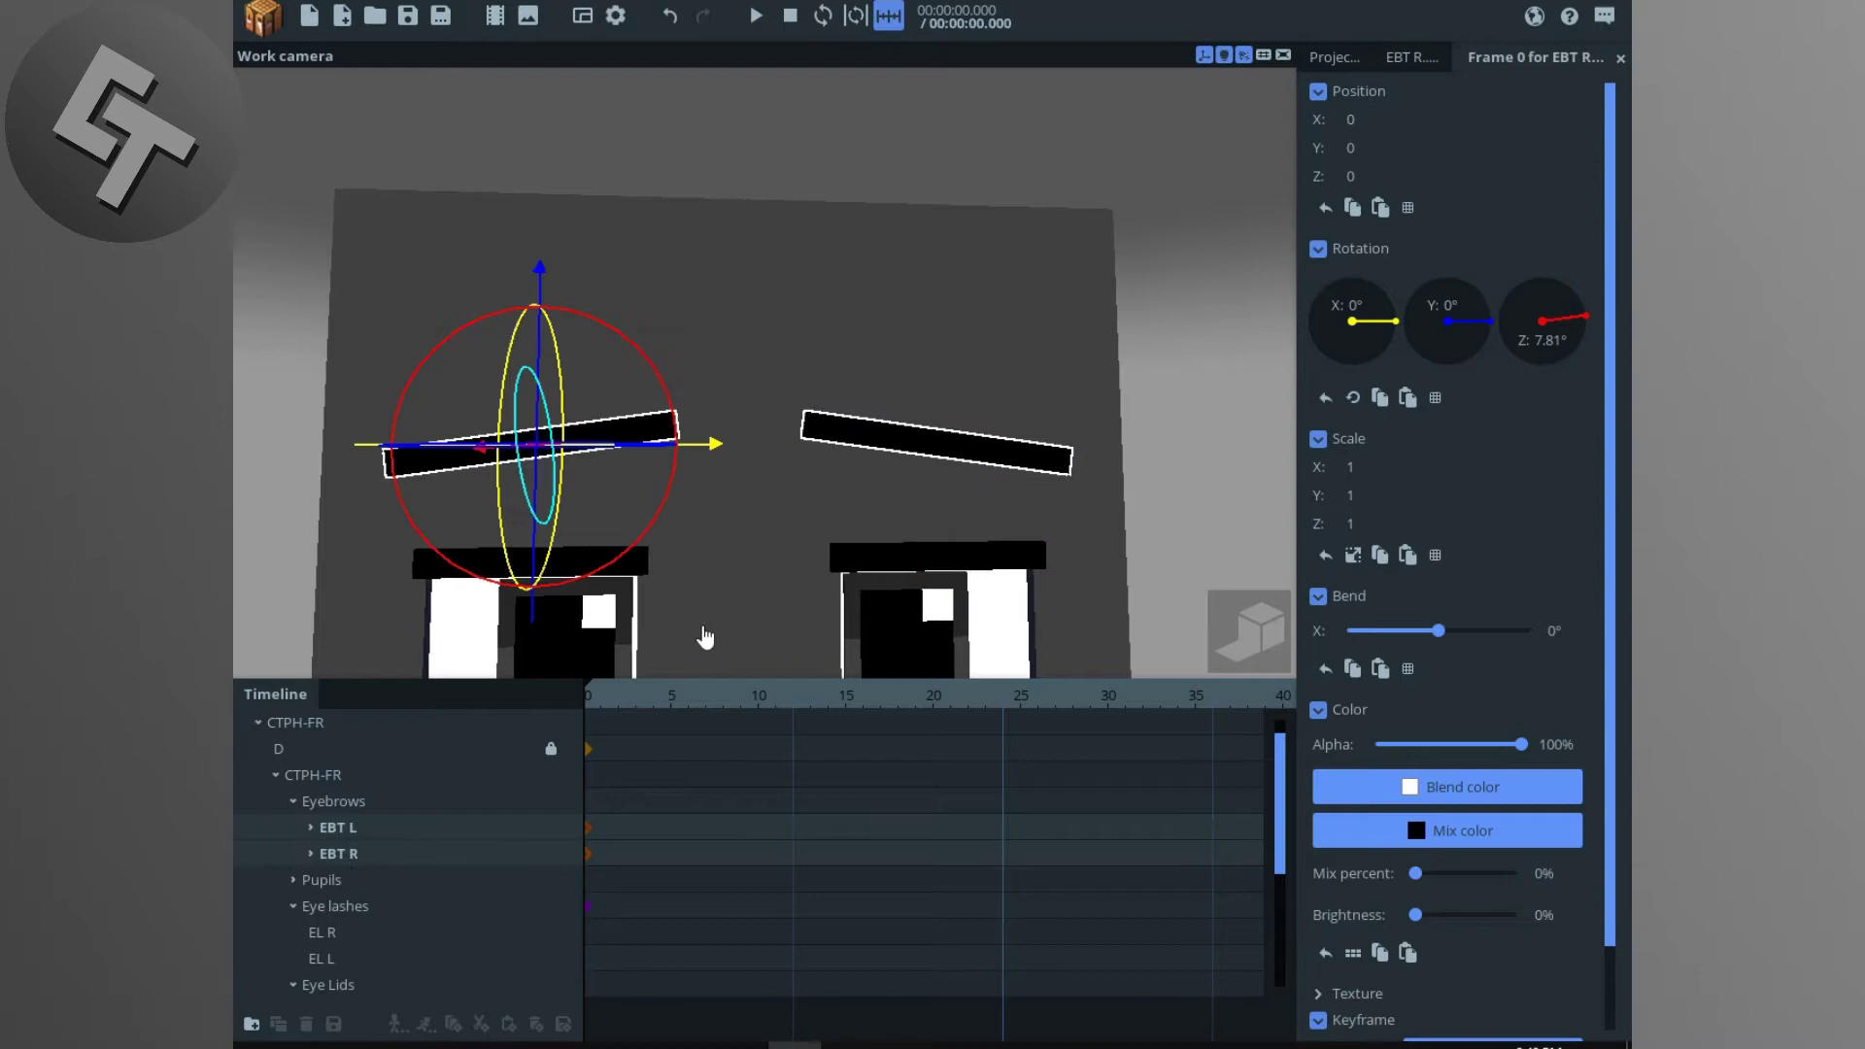
mouse_move(625, 563)
mouse_down()
mouse_move(659, 573)
mouse_move(632, 585)
mouse_up()
drag(531, 525, 503, 552)
drag(606, 588, 634, 573)
drag(1000, 510, 1056, 530)
click(1119, 528)
scroll(1056, 531, up, 3)
scroll(1056, 530, down, 5)
Step: Undo all the trial rotations and bends on the two eyebrows
key(ctrl+z)
key(ctrl+z)
key(ctrl+z)
key(ctrl+z)
key(ctrl+z)
key(ctrl+z)
key(ctrl+z)
key(ctrl+z)
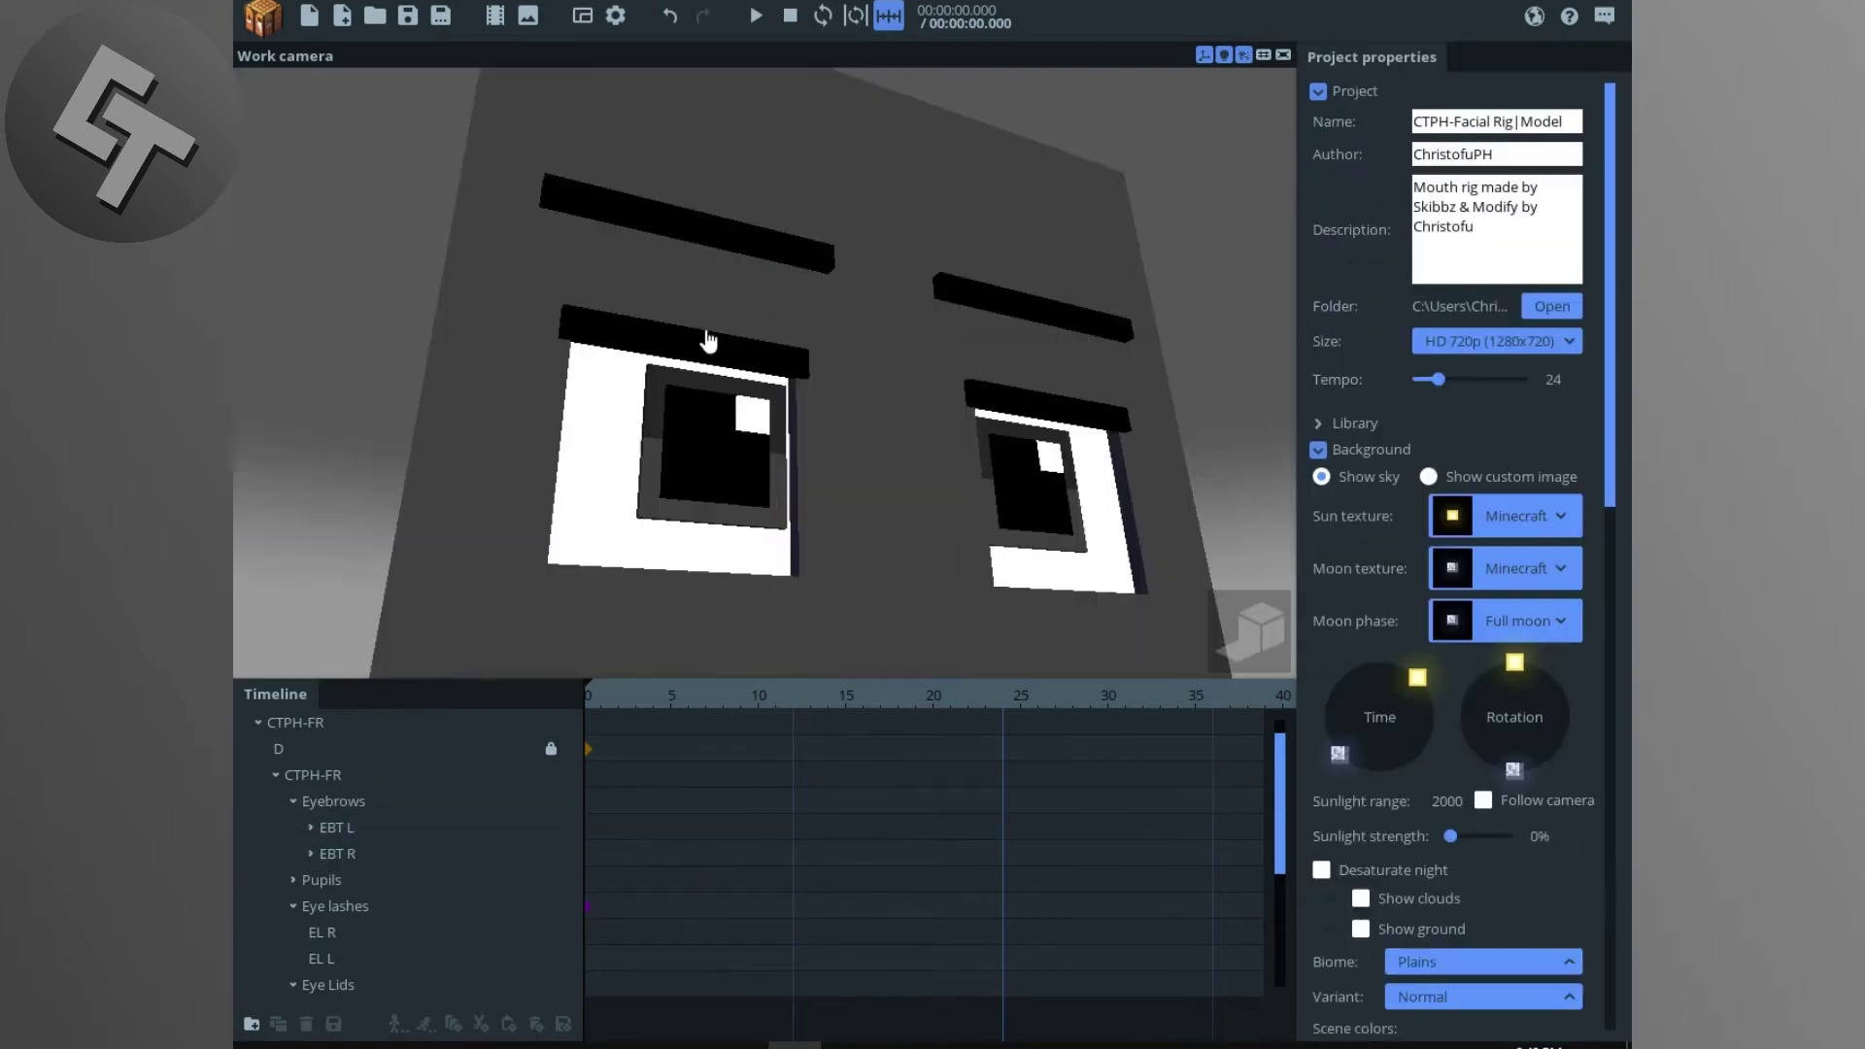
Step: Select the Eye lashes group and examine both lashes from several angles
drag(709, 342, 700, 520)
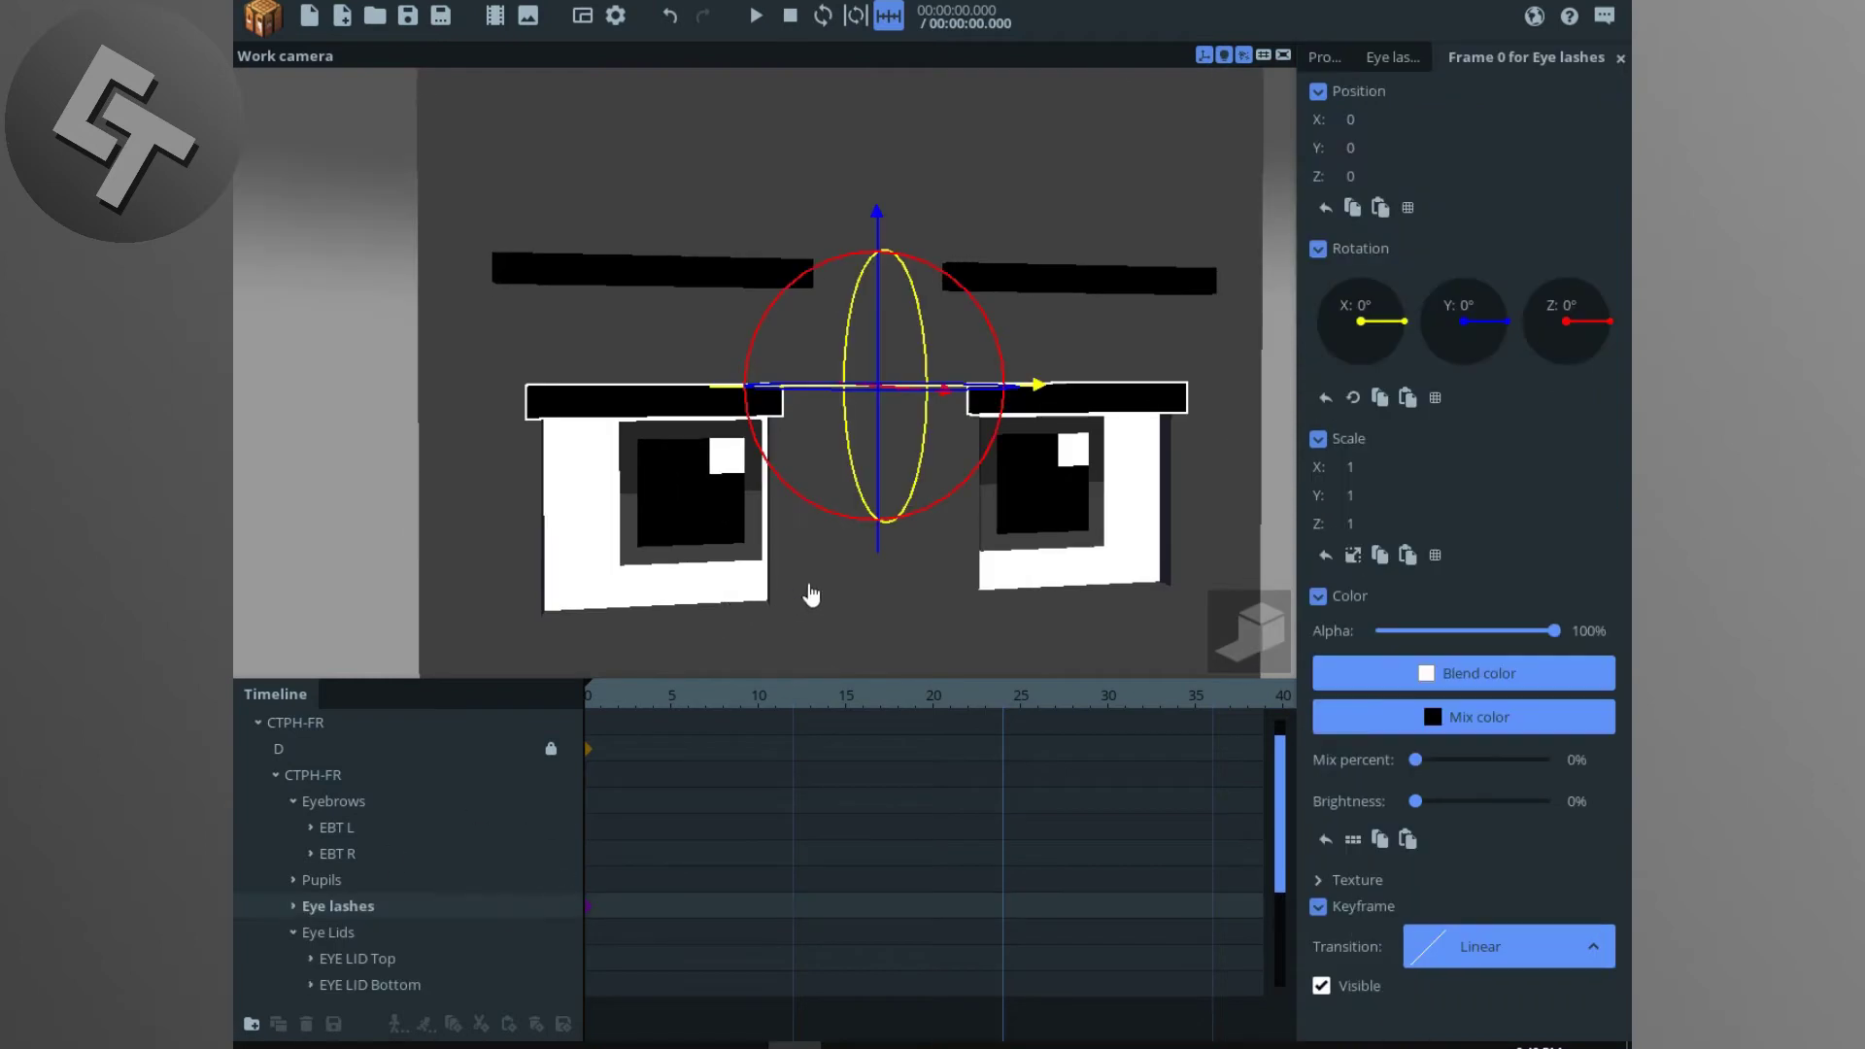
drag(812, 596, 888, 559)
right_drag(1027, 640, 951, 602)
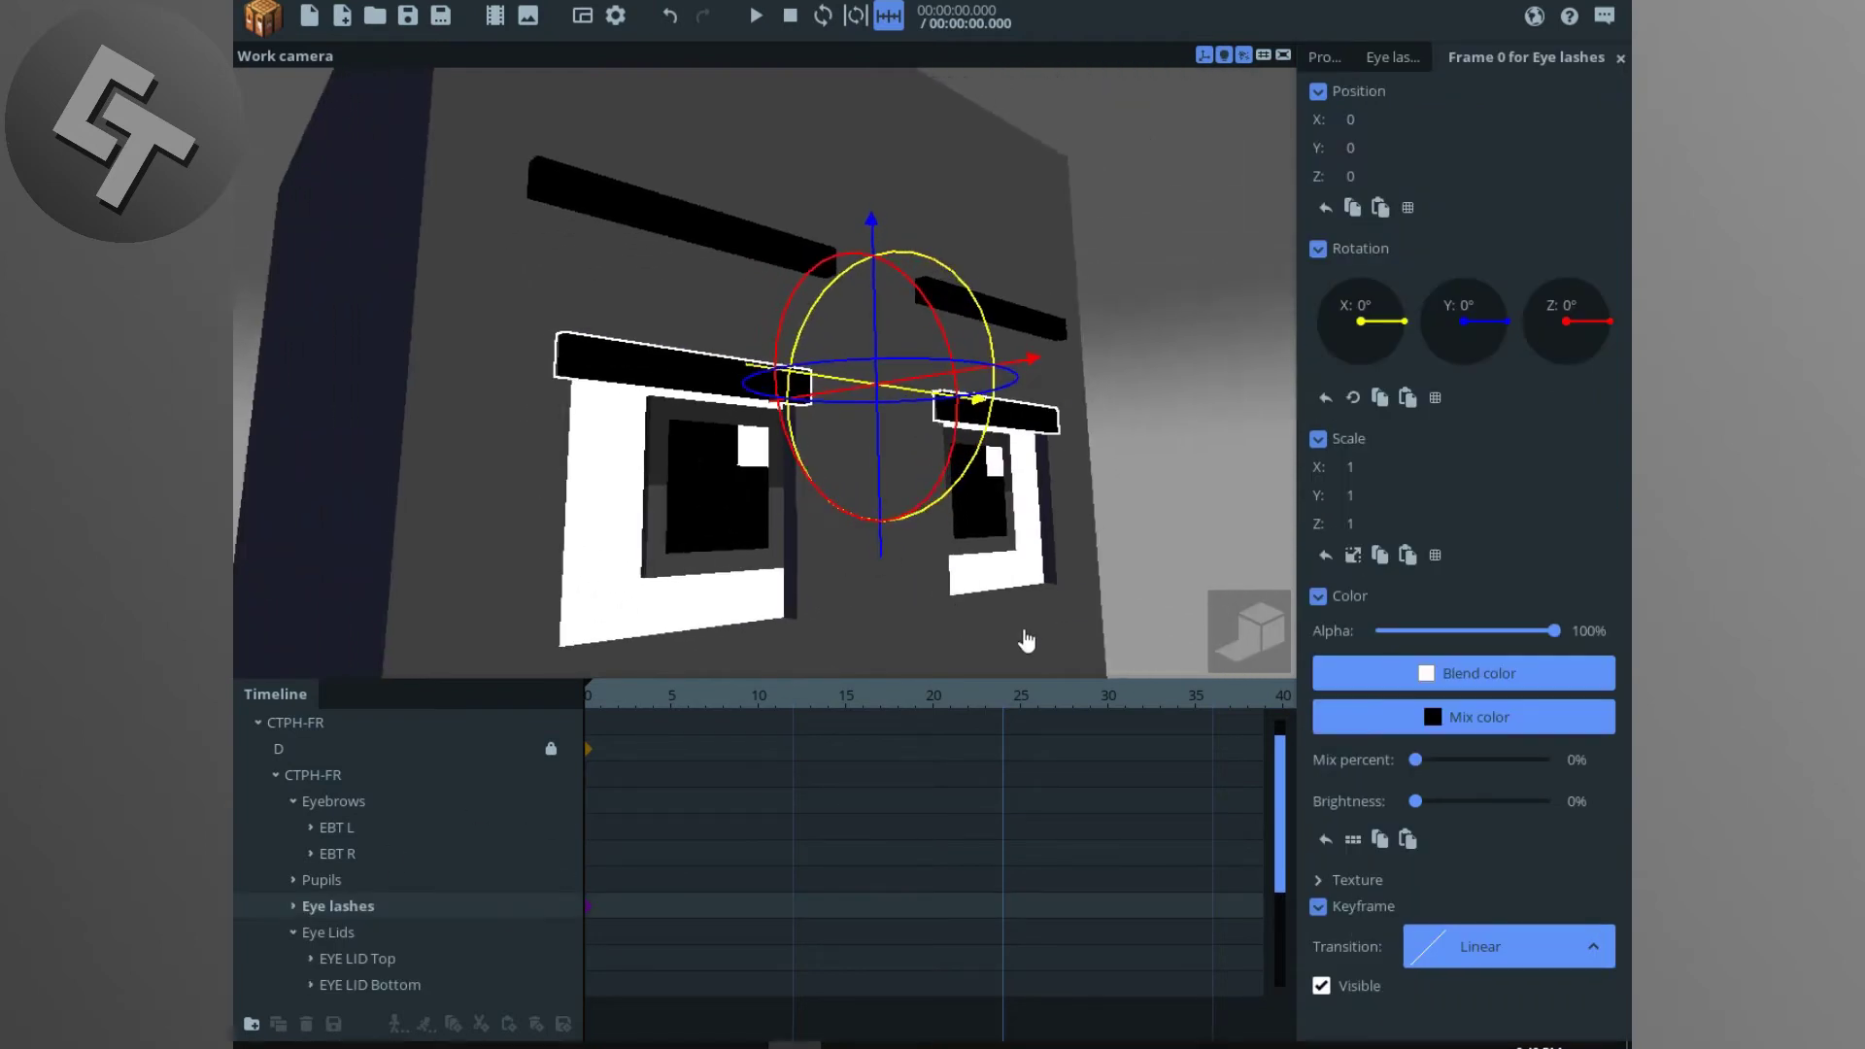
right_drag(807, 517, 867, 495)
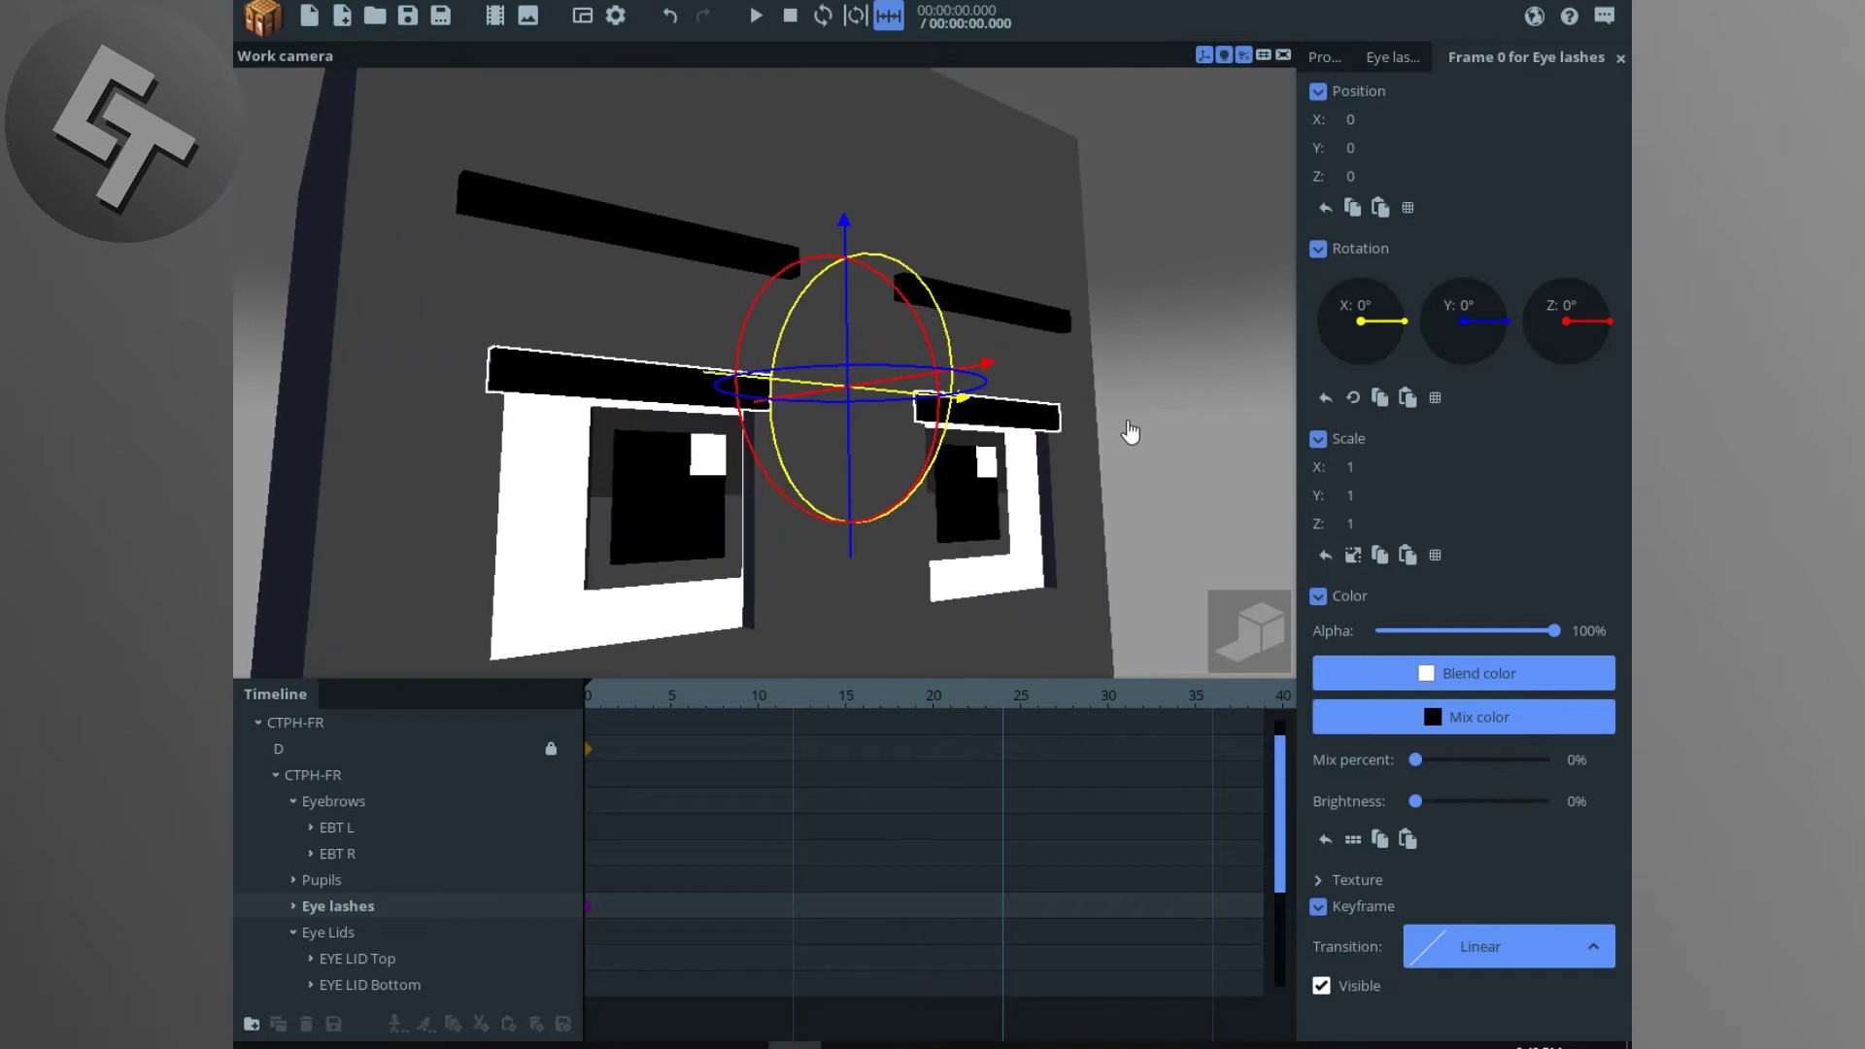
click(1136, 430)
drag(1137, 431, 1098, 413)
scroll(686, 532, up, 2)
Step: Try adjusting the R Pupil and L Pupil together as one selection
click(796, 529)
click(720, 516)
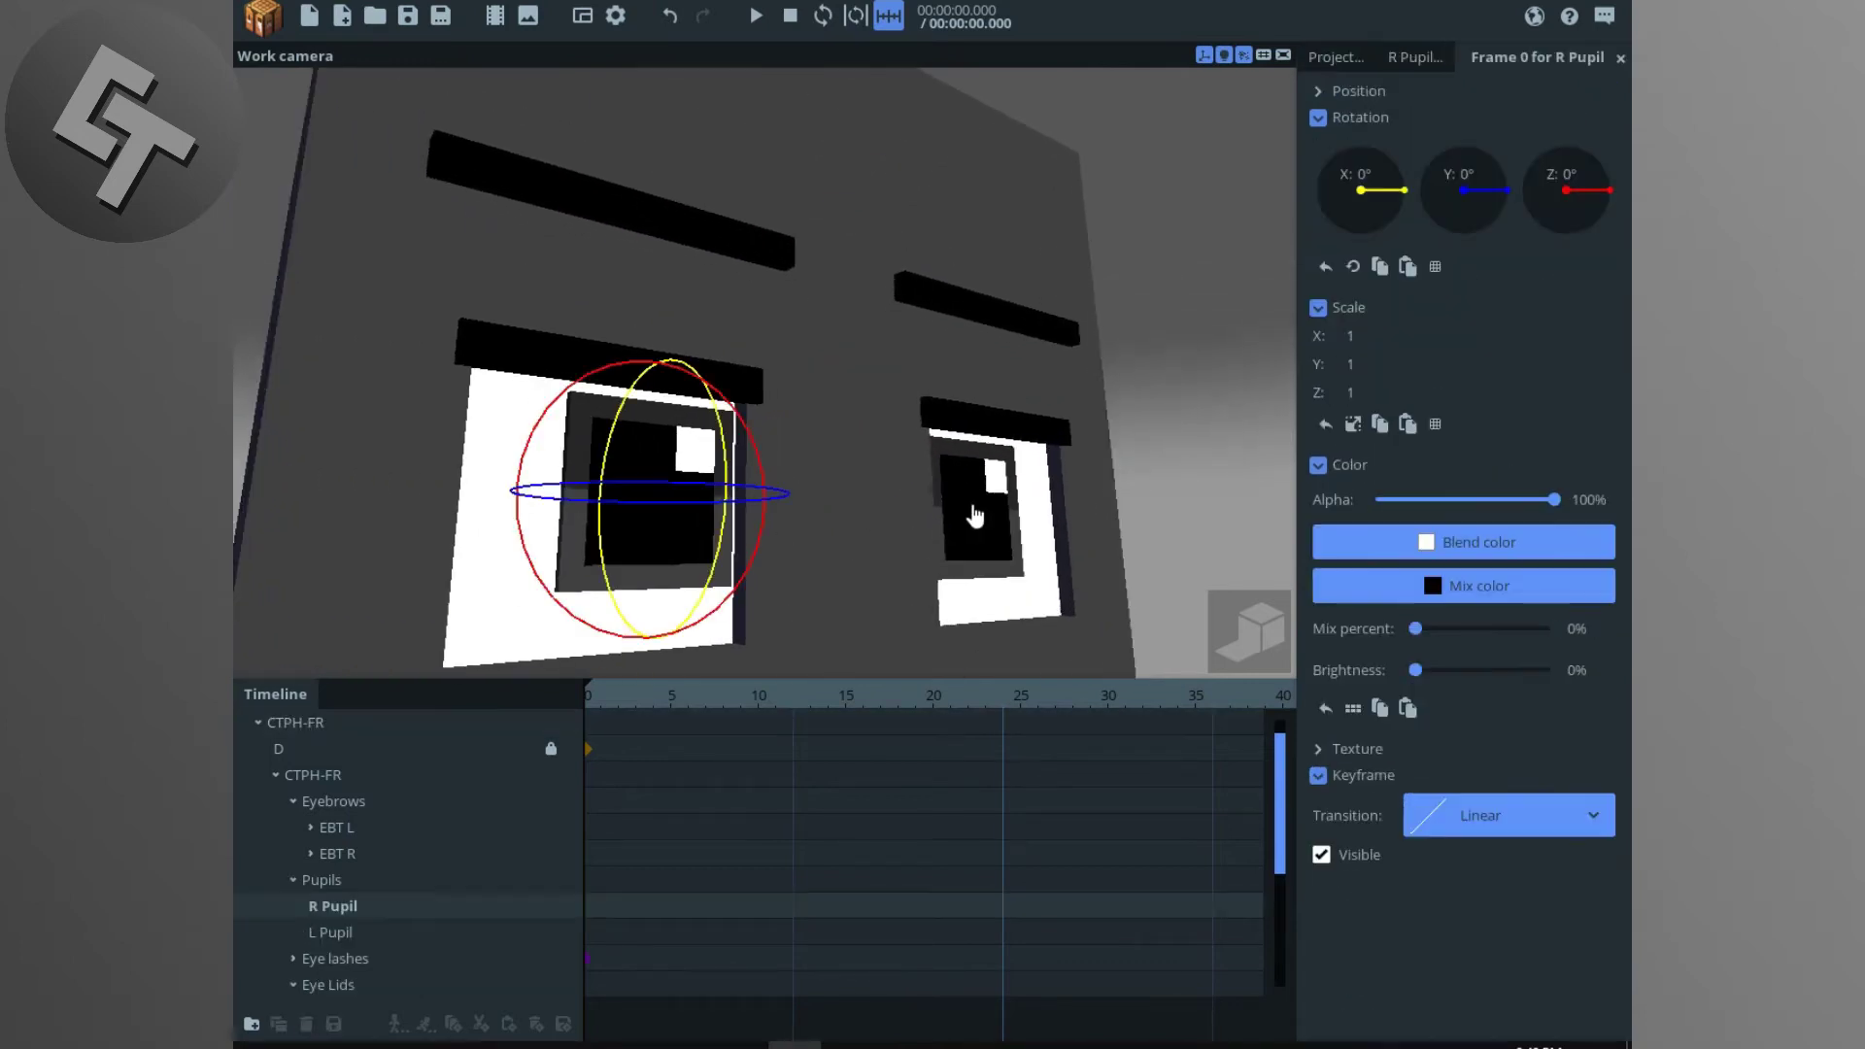
shift+click(983, 521)
drag(1110, 604, 1063, 635)
key(ctrl+z)
Step: Try shifting both pupils at once with the Pupils group
click(323, 880)
drag(923, 466, 1041, 456)
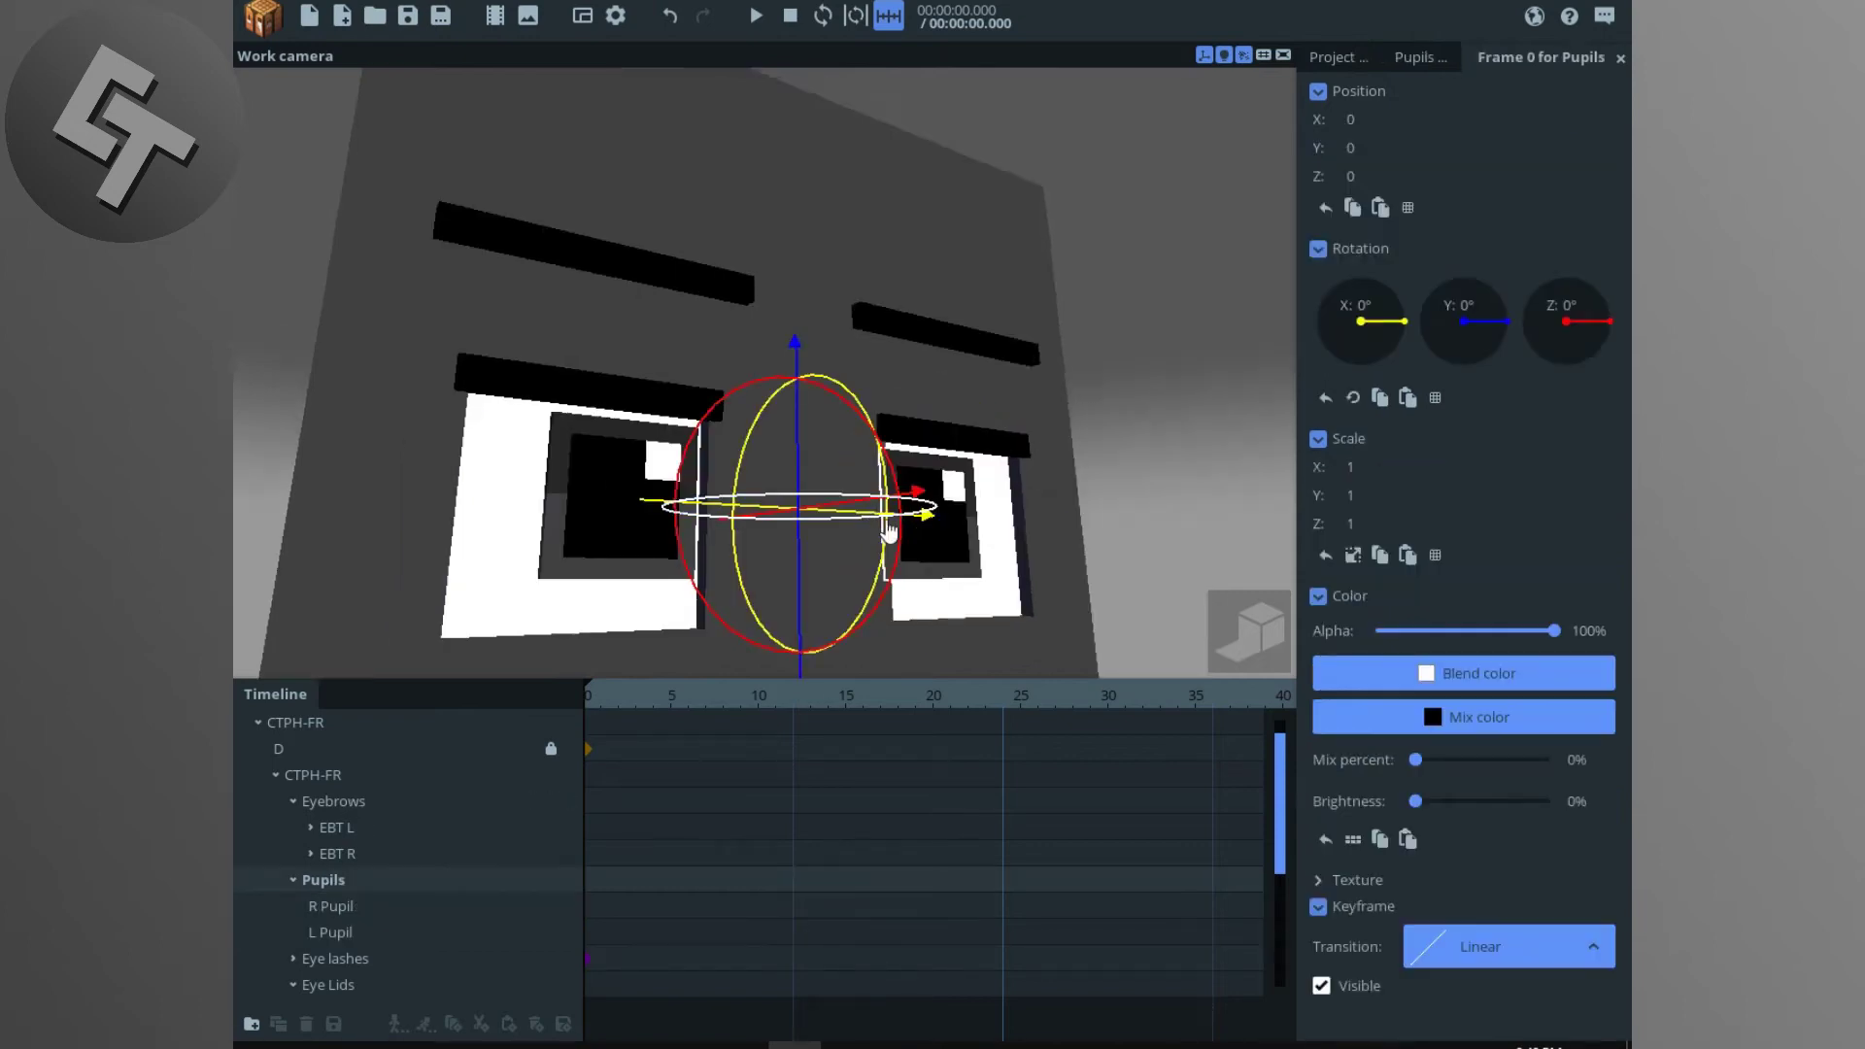
drag(803, 461, 981, 437)
drag(972, 544, 854, 653)
key(ctrl+z)
key(ctrl+z)
Step: Try lowering both lashes with the Eye lashes group
click(364, 960)
drag(802, 428, 807, 512)
key(ctrl+z)
drag(1049, 529, 1007, 524)
middle_drag(1007, 524, 1042, 451)
scroll(685, 567, down, 1)
drag(649, 531, 670, 528)
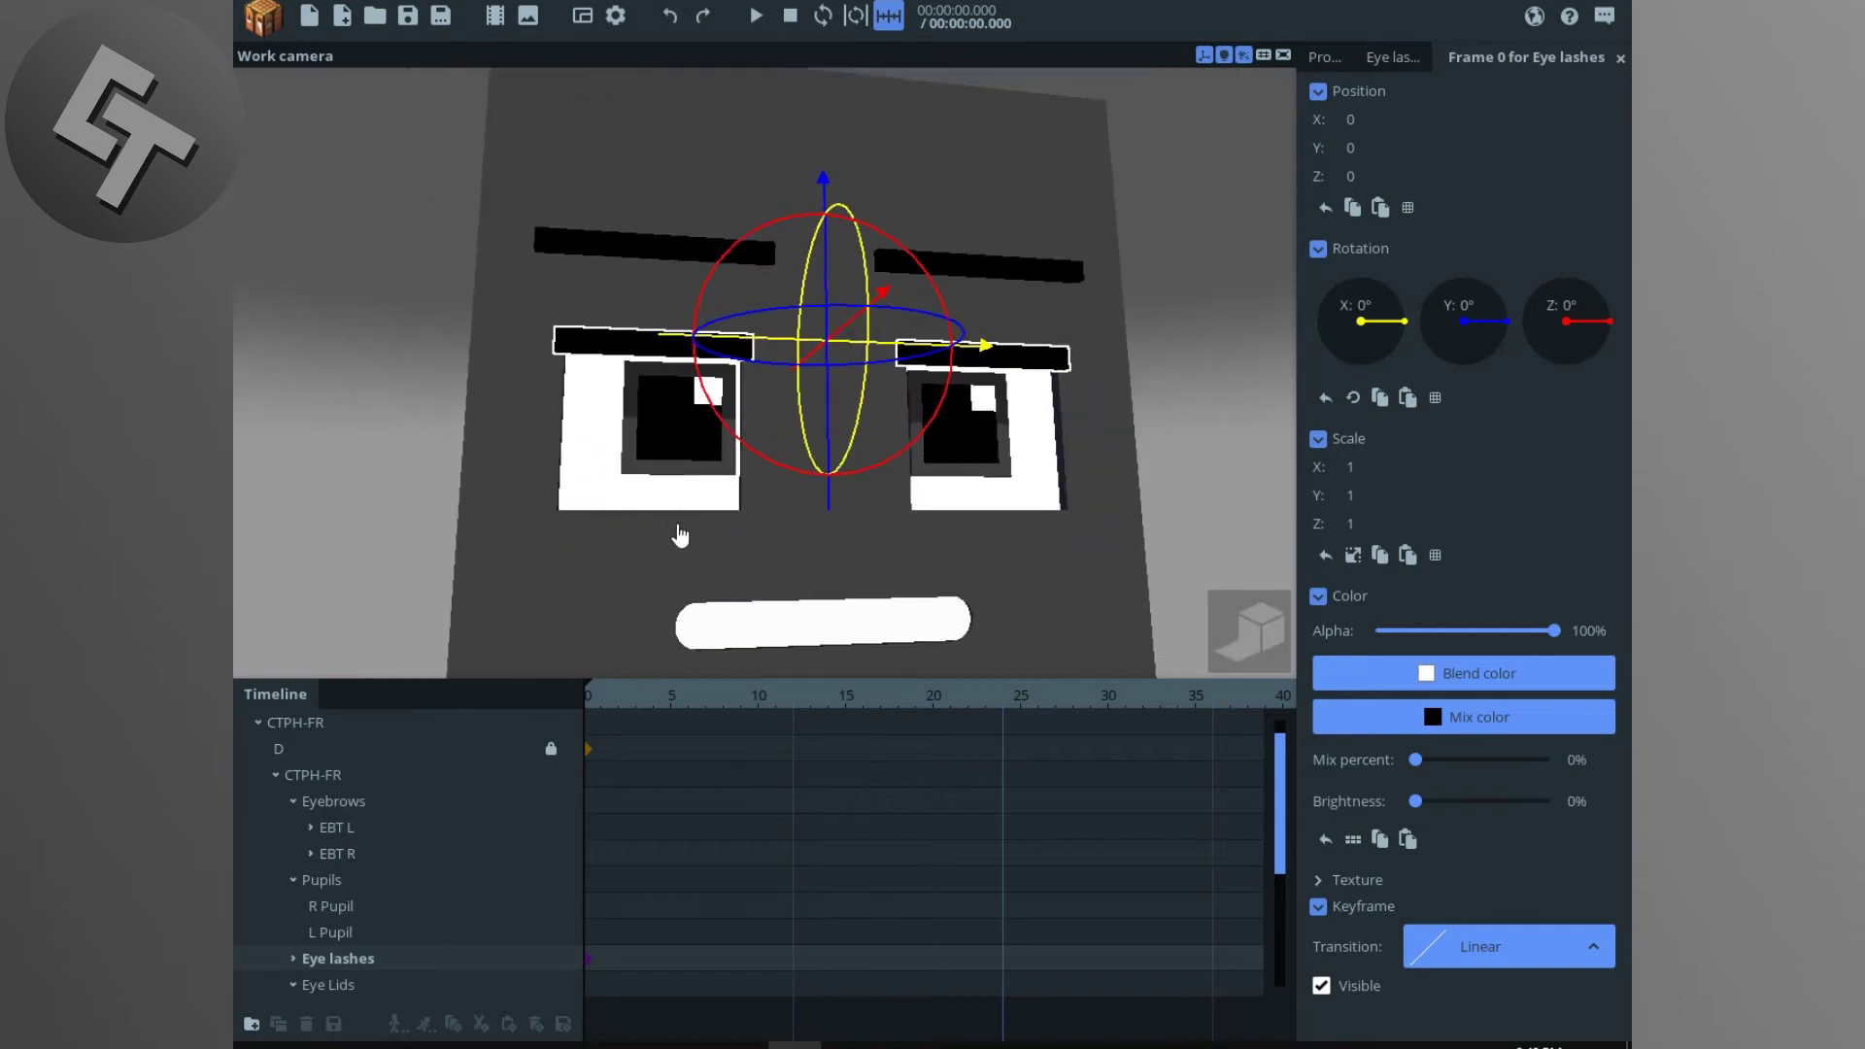
Step: Locate the Eye Lids group in the hierarchy and expand EYE LID Top to show the BET and TRT parts
click(671, 528)
middle_drag(878, 488, 923, 412)
scroll(904, 428, up, 3)
click(320, 831)
click(305, 775)
scroll(403, 774, up, 1)
scroll(1049, 311, down, 5)
drag(1059, 291, 1135, 355)
scroll(1135, 355, up, 4)
click(330, 880)
click(309, 880)
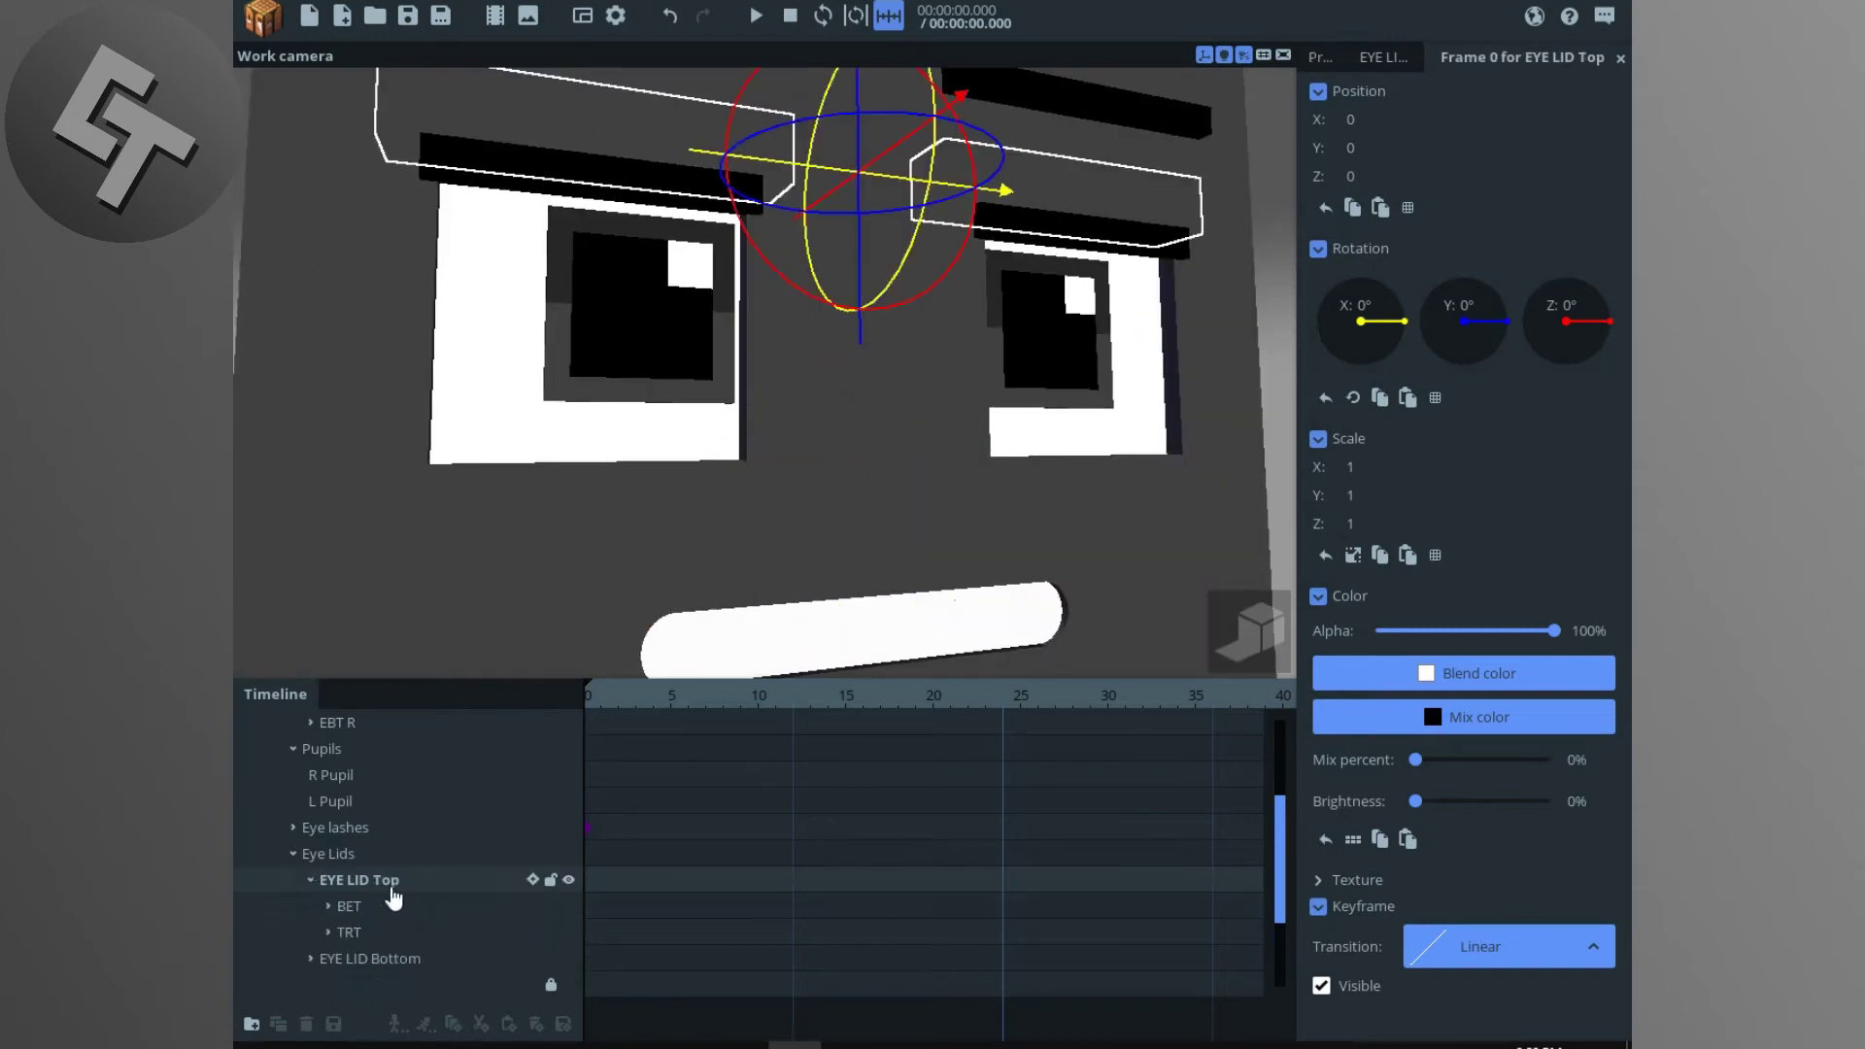
click(307, 883)
click(307, 883)
scroll(636, 622, down, 4)
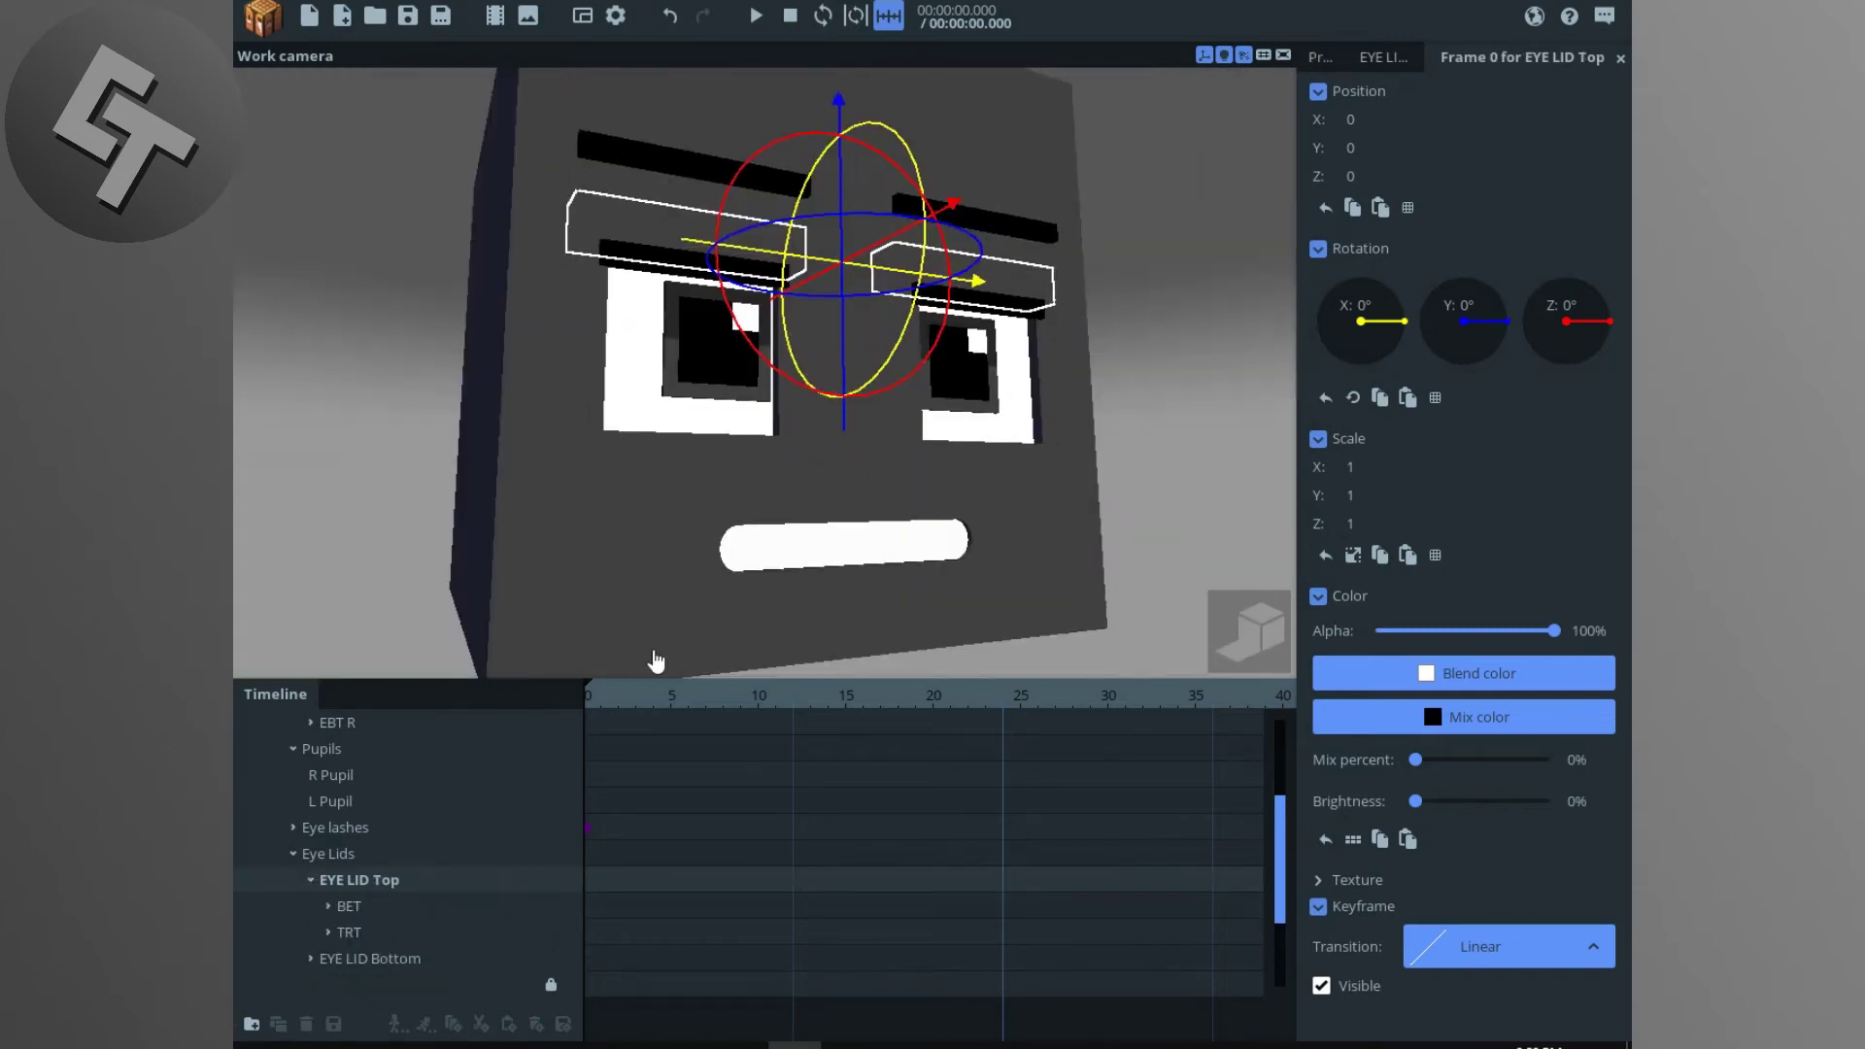
Step: Select the top eyelids BET and TRT together and lower them to Y position -0.23
click(374, 911)
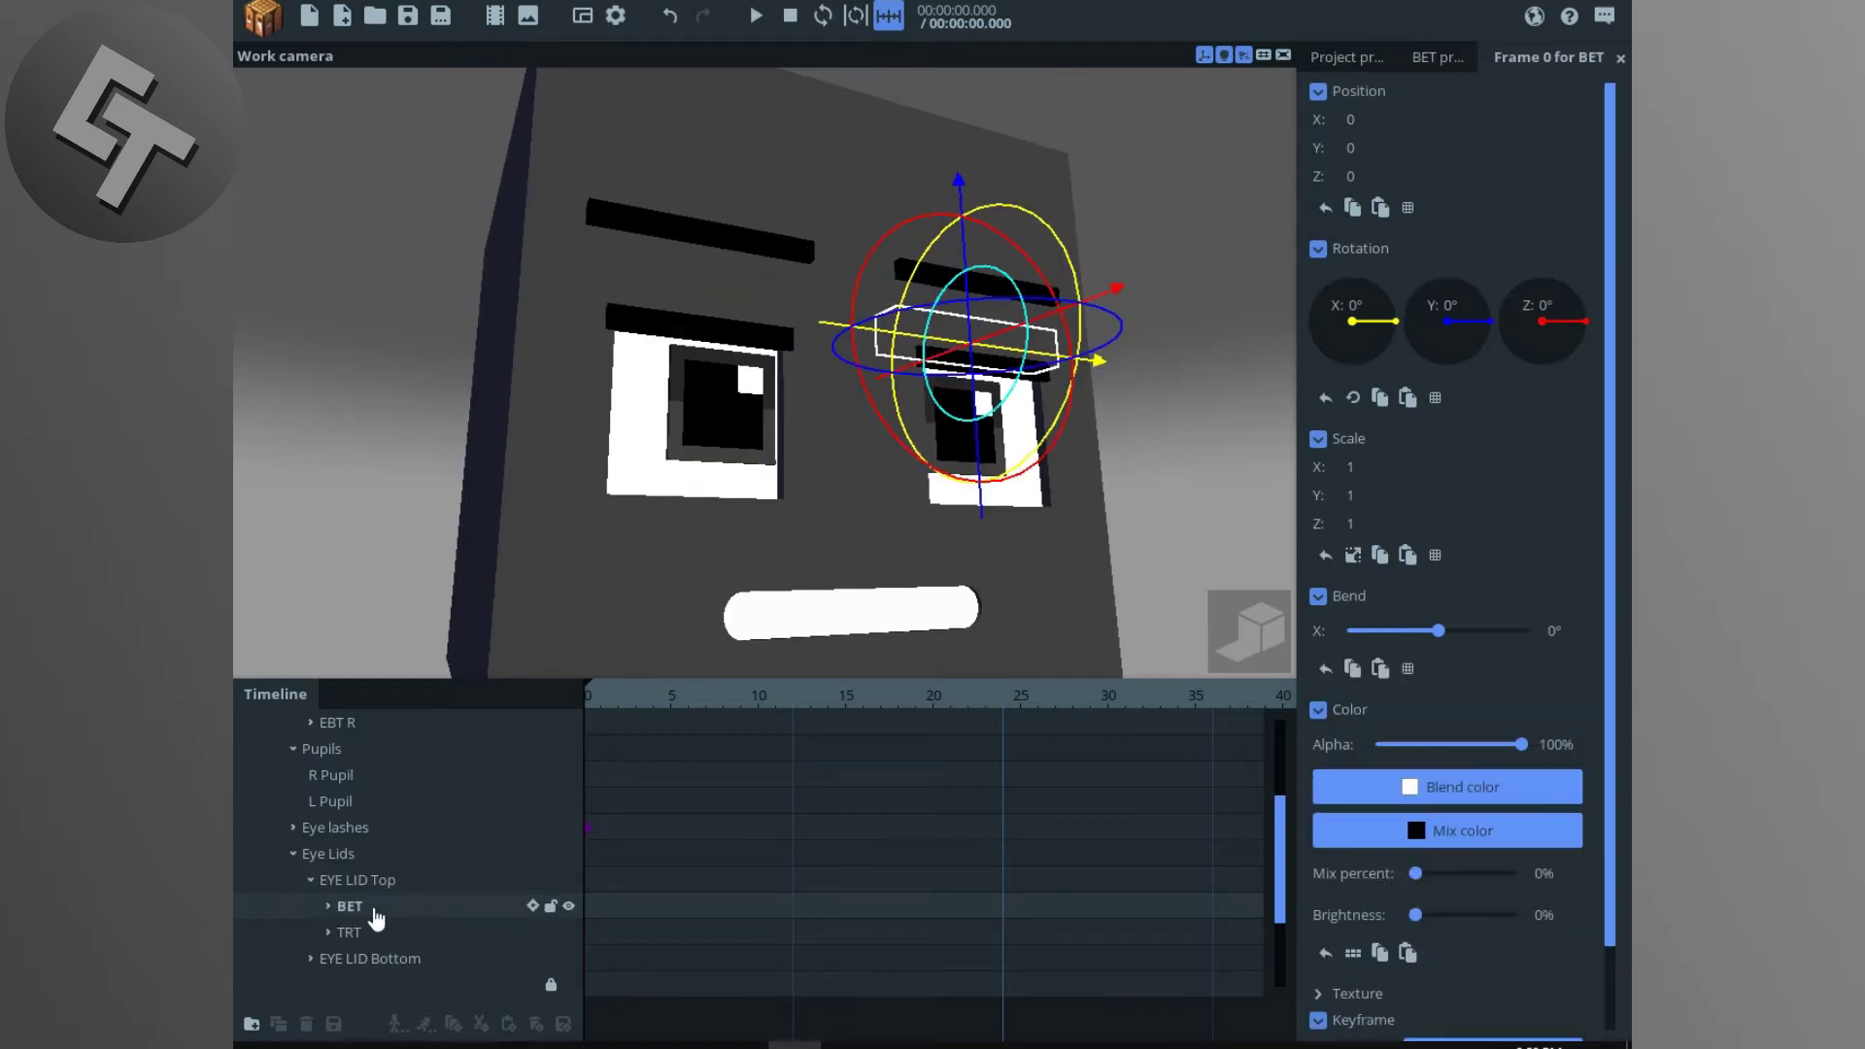
click(349, 932)
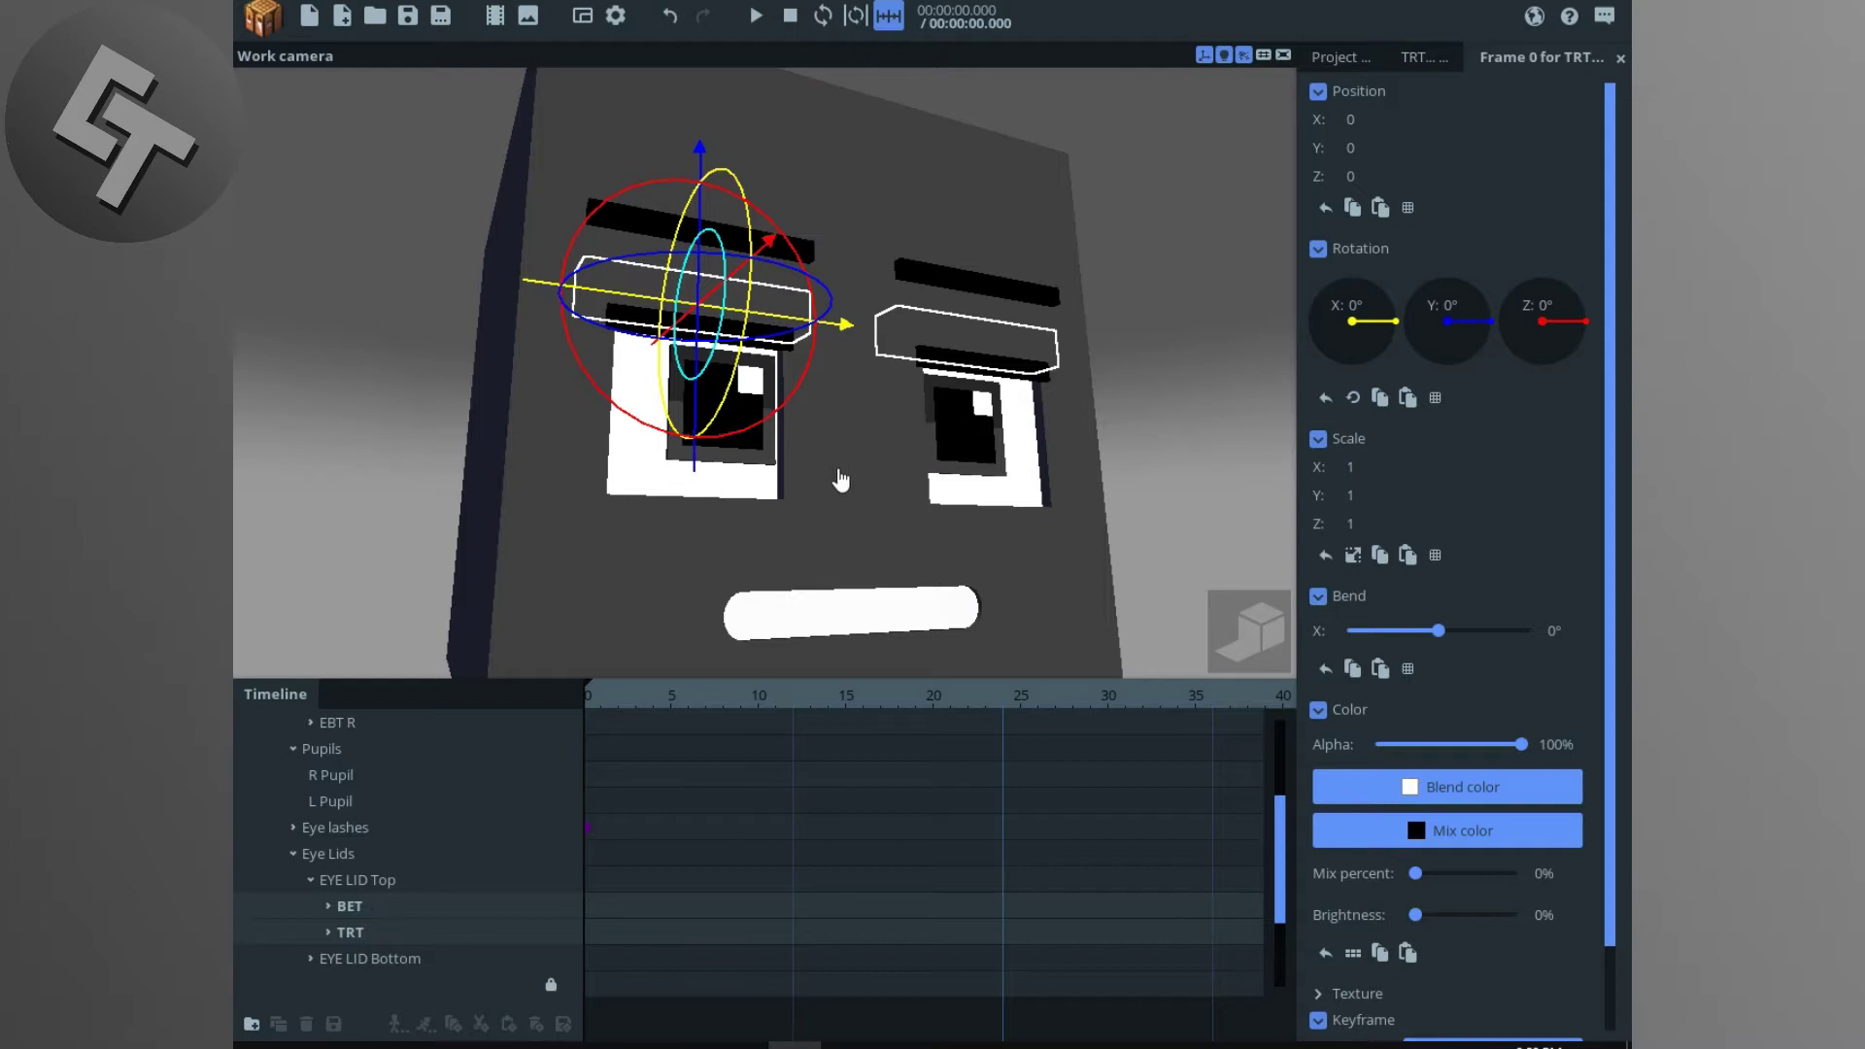
drag(841, 481, 832, 495)
scroll(832, 495, down, 2)
scroll(833, 495, up, 2)
click(361, 908)
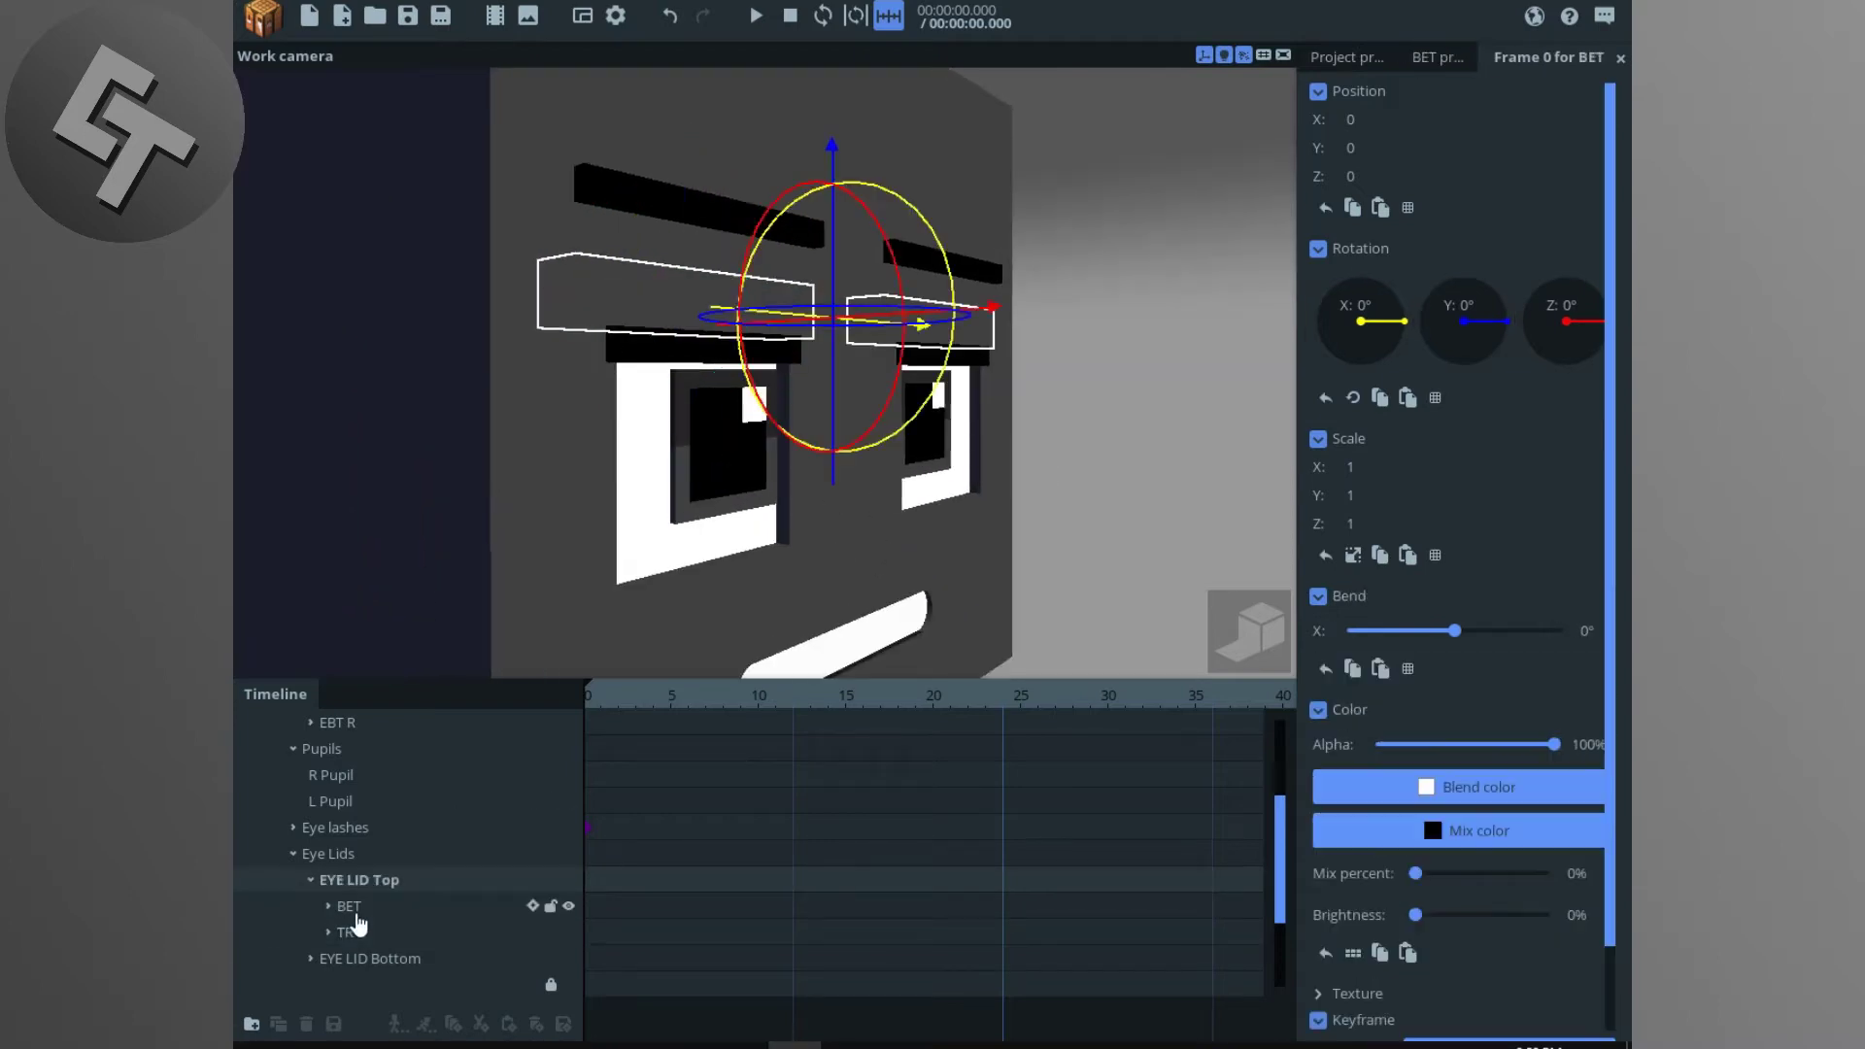
shift+click(387, 930)
mouse_move(695, 351)
mouse_down()
mouse_move(695, 432)
mouse_move(696, 389)
mouse_up()
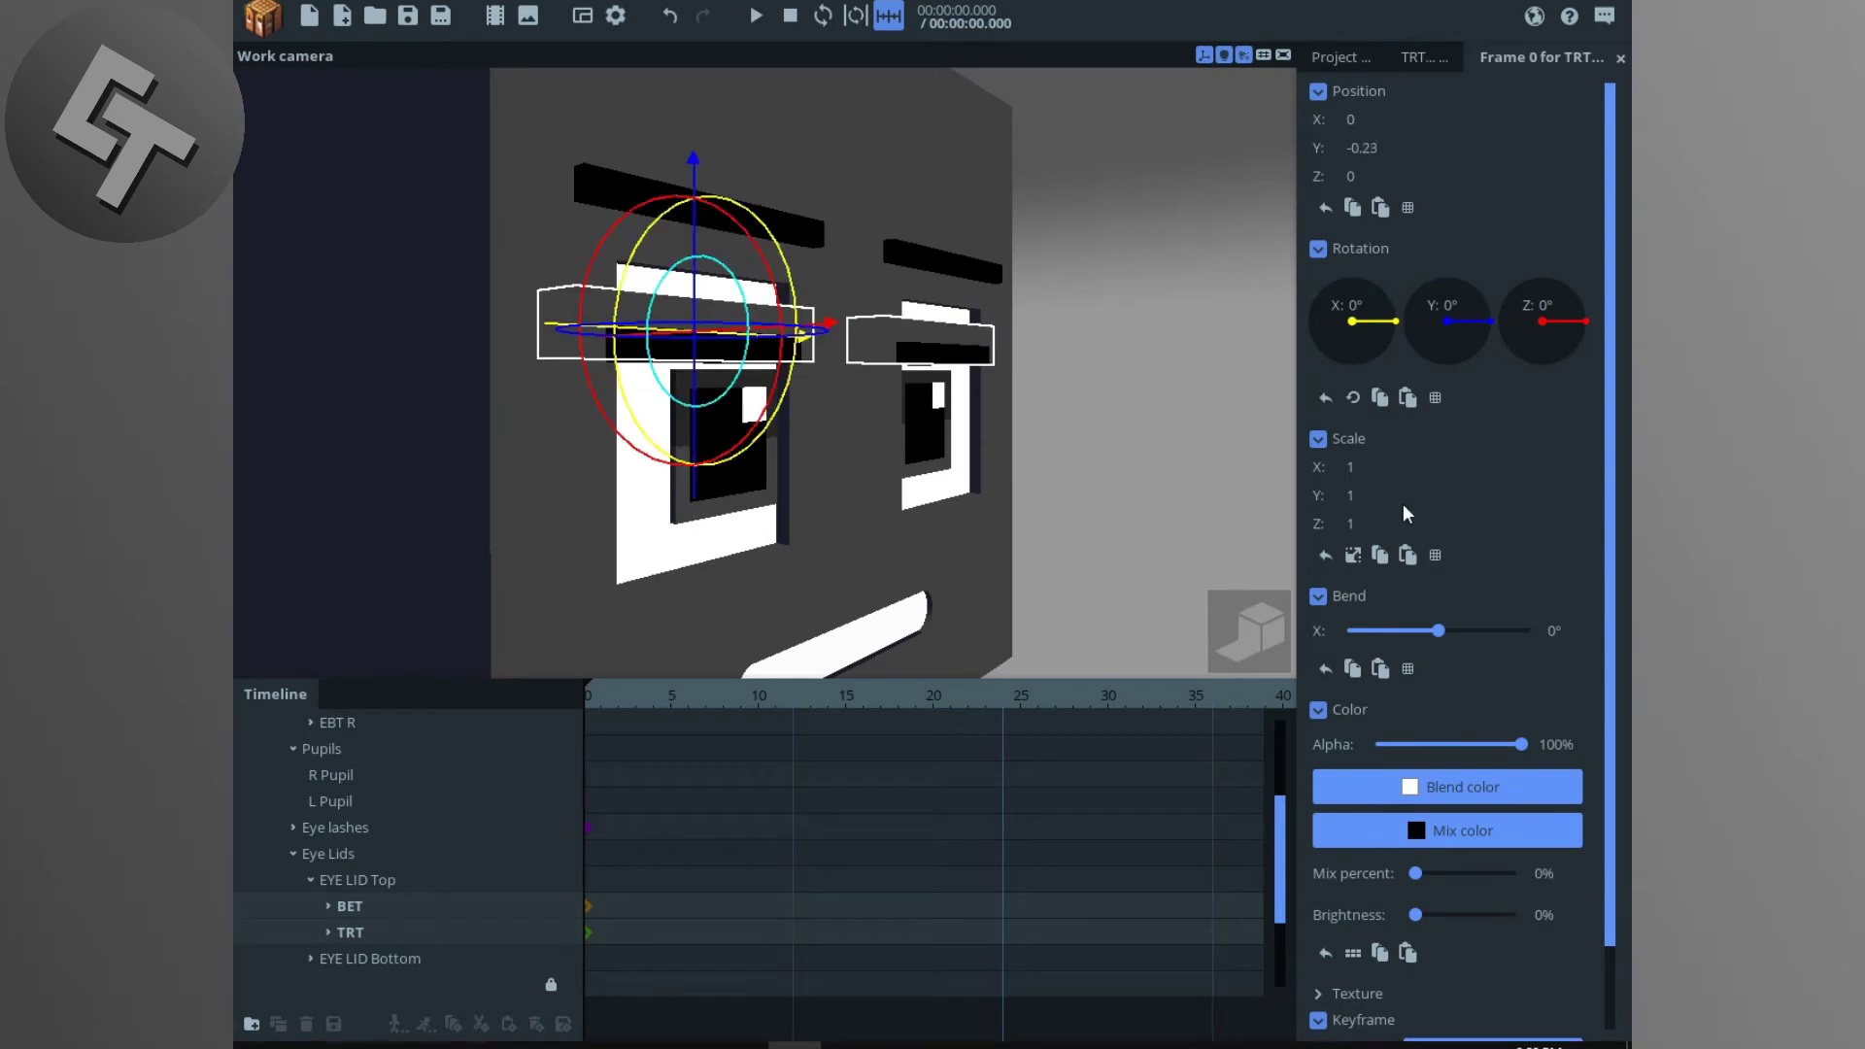
Step: Stretch both top eyelids to a Y scale of 2.22 and bend them by about 1.85°
drag(1383, 498, 1404, 499)
drag(717, 400, 1013, 476)
right_drag(1013, 481, 1046, 518)
drag(957, 544, 1013, 557)
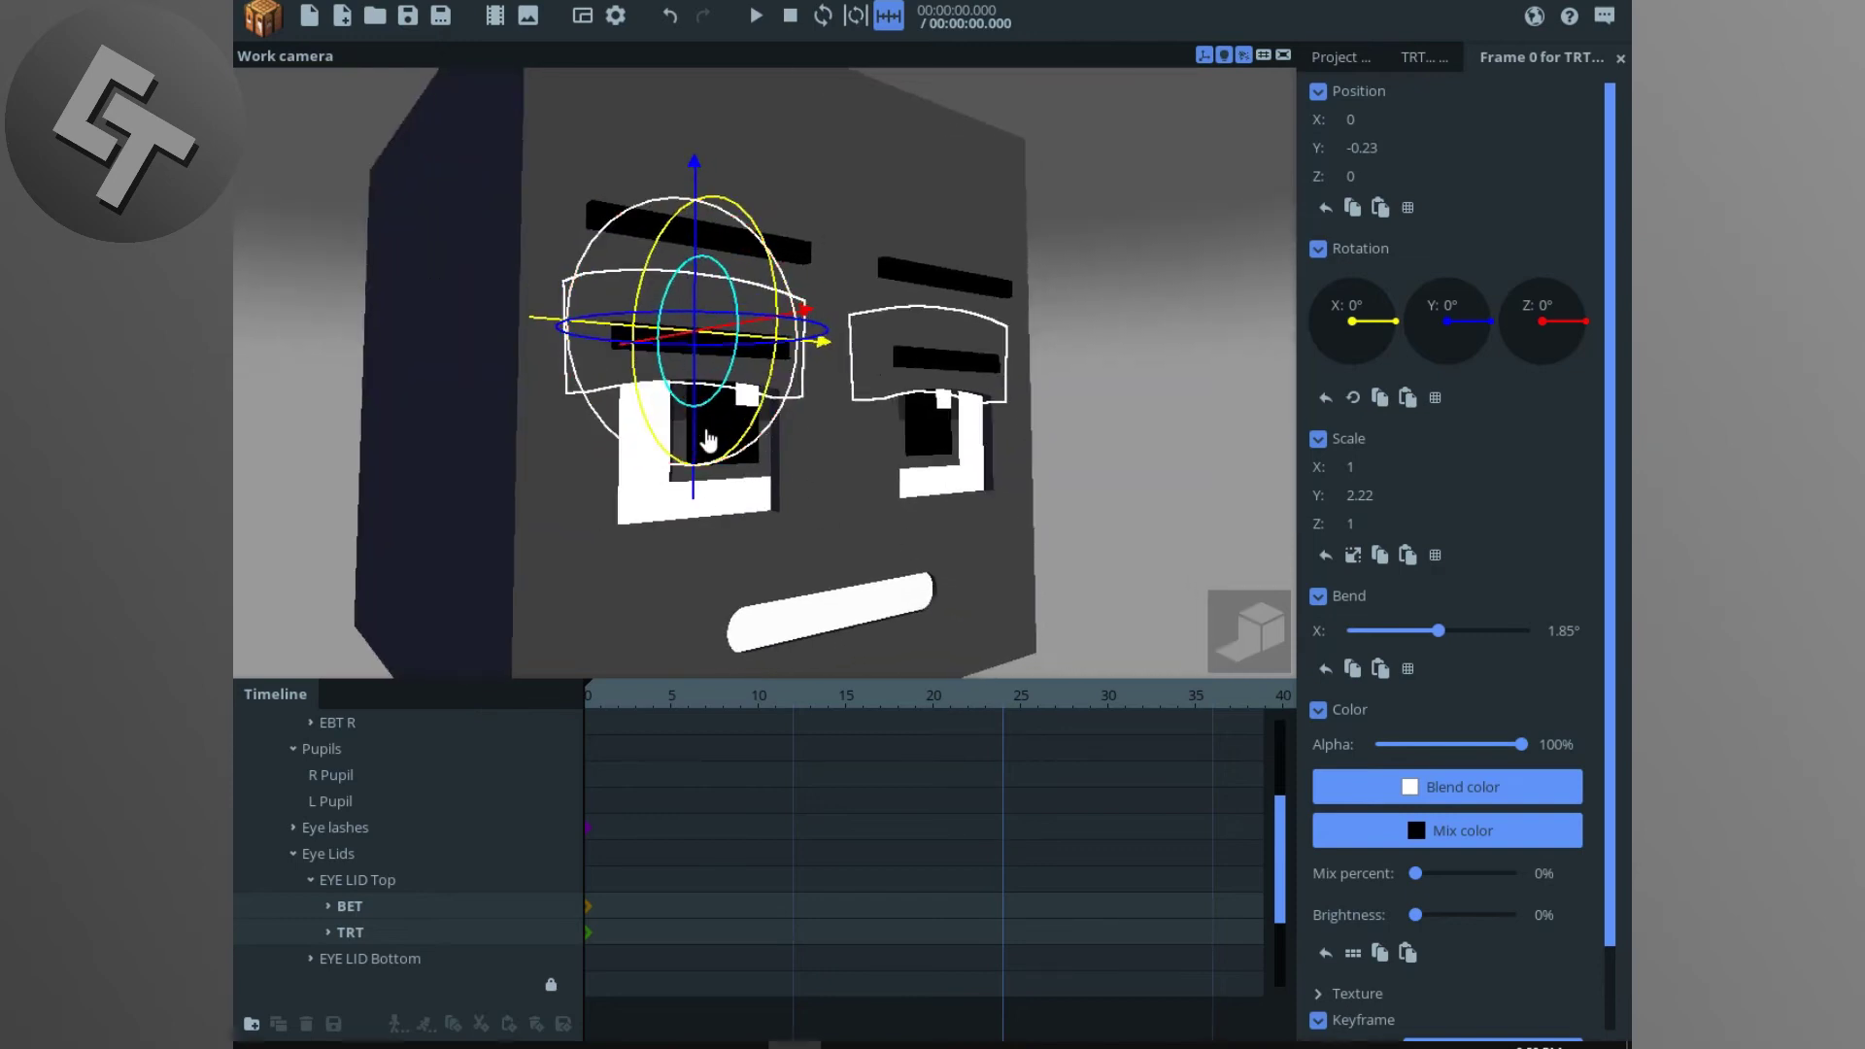
Step: Raise both top eyelids slightly above the eyes and select the EYE LID Top group
right_drag(945, 450, 755, 486)
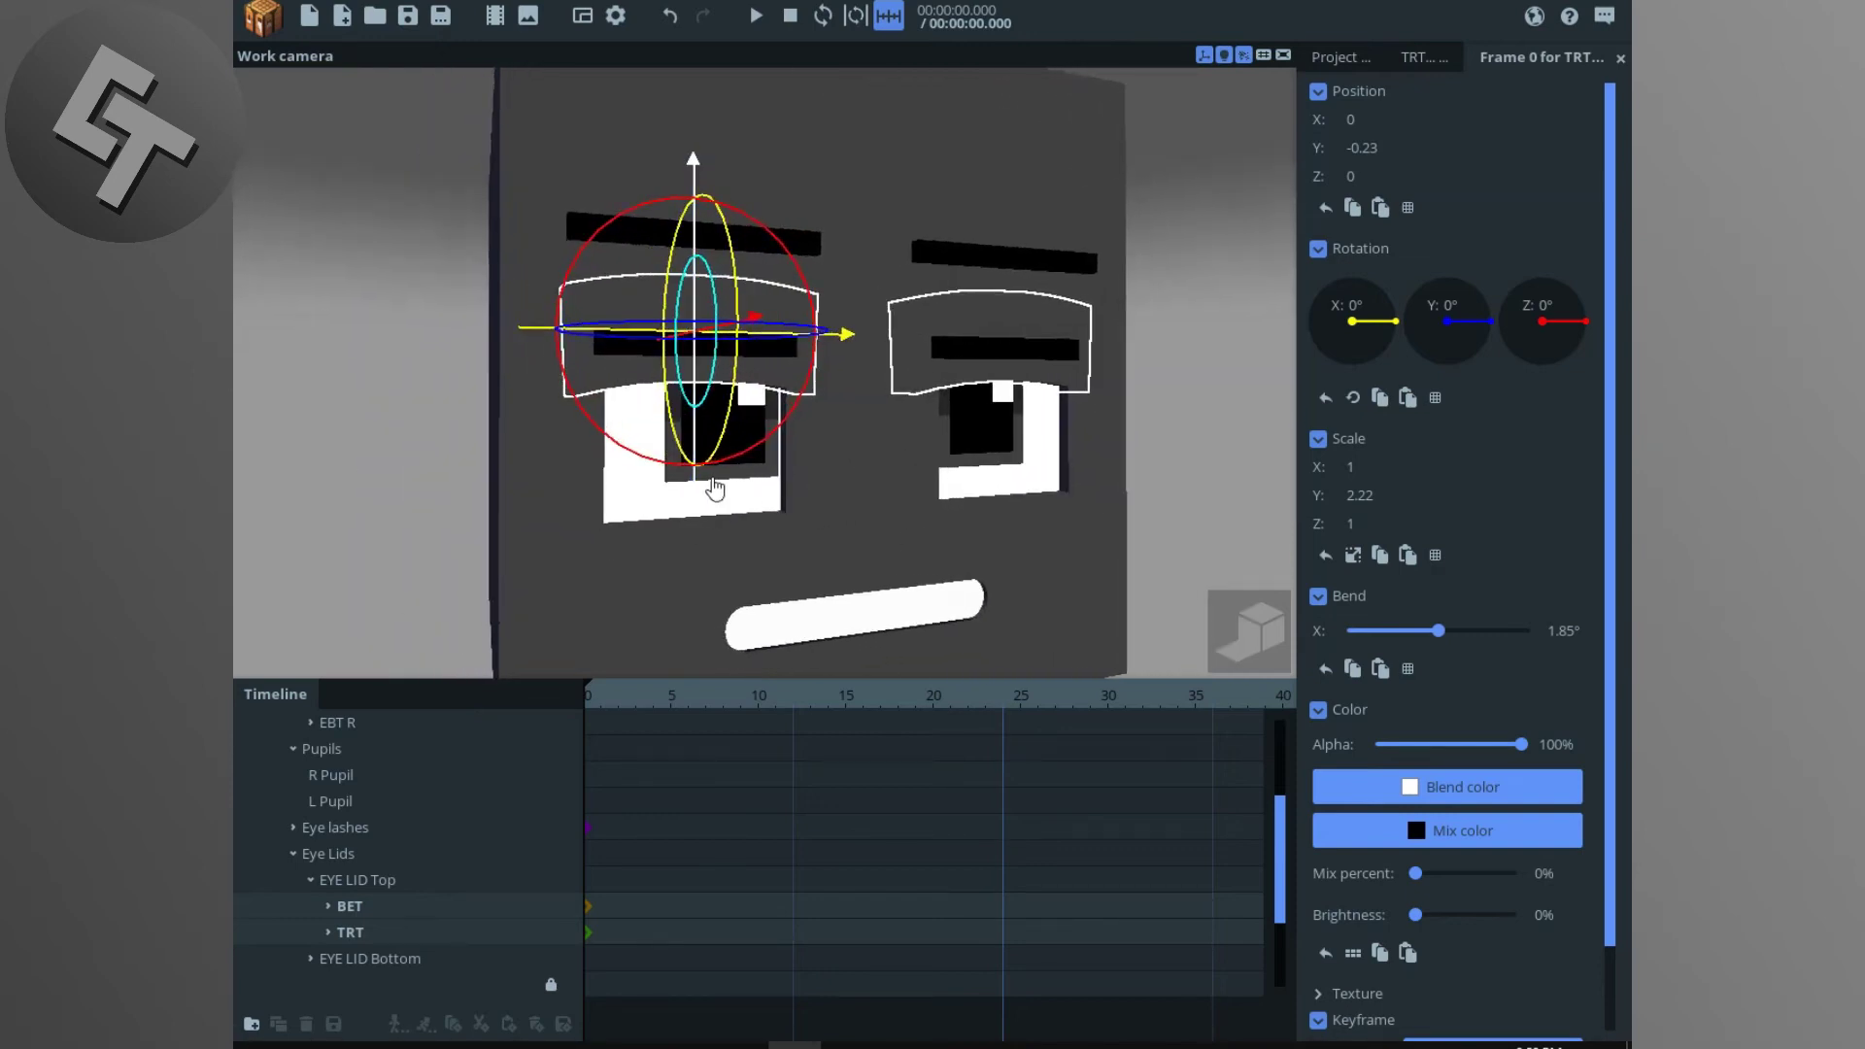
drag(721, 493, 755, 507)
drag(700, 497, 701, 480)
click(370, 886)
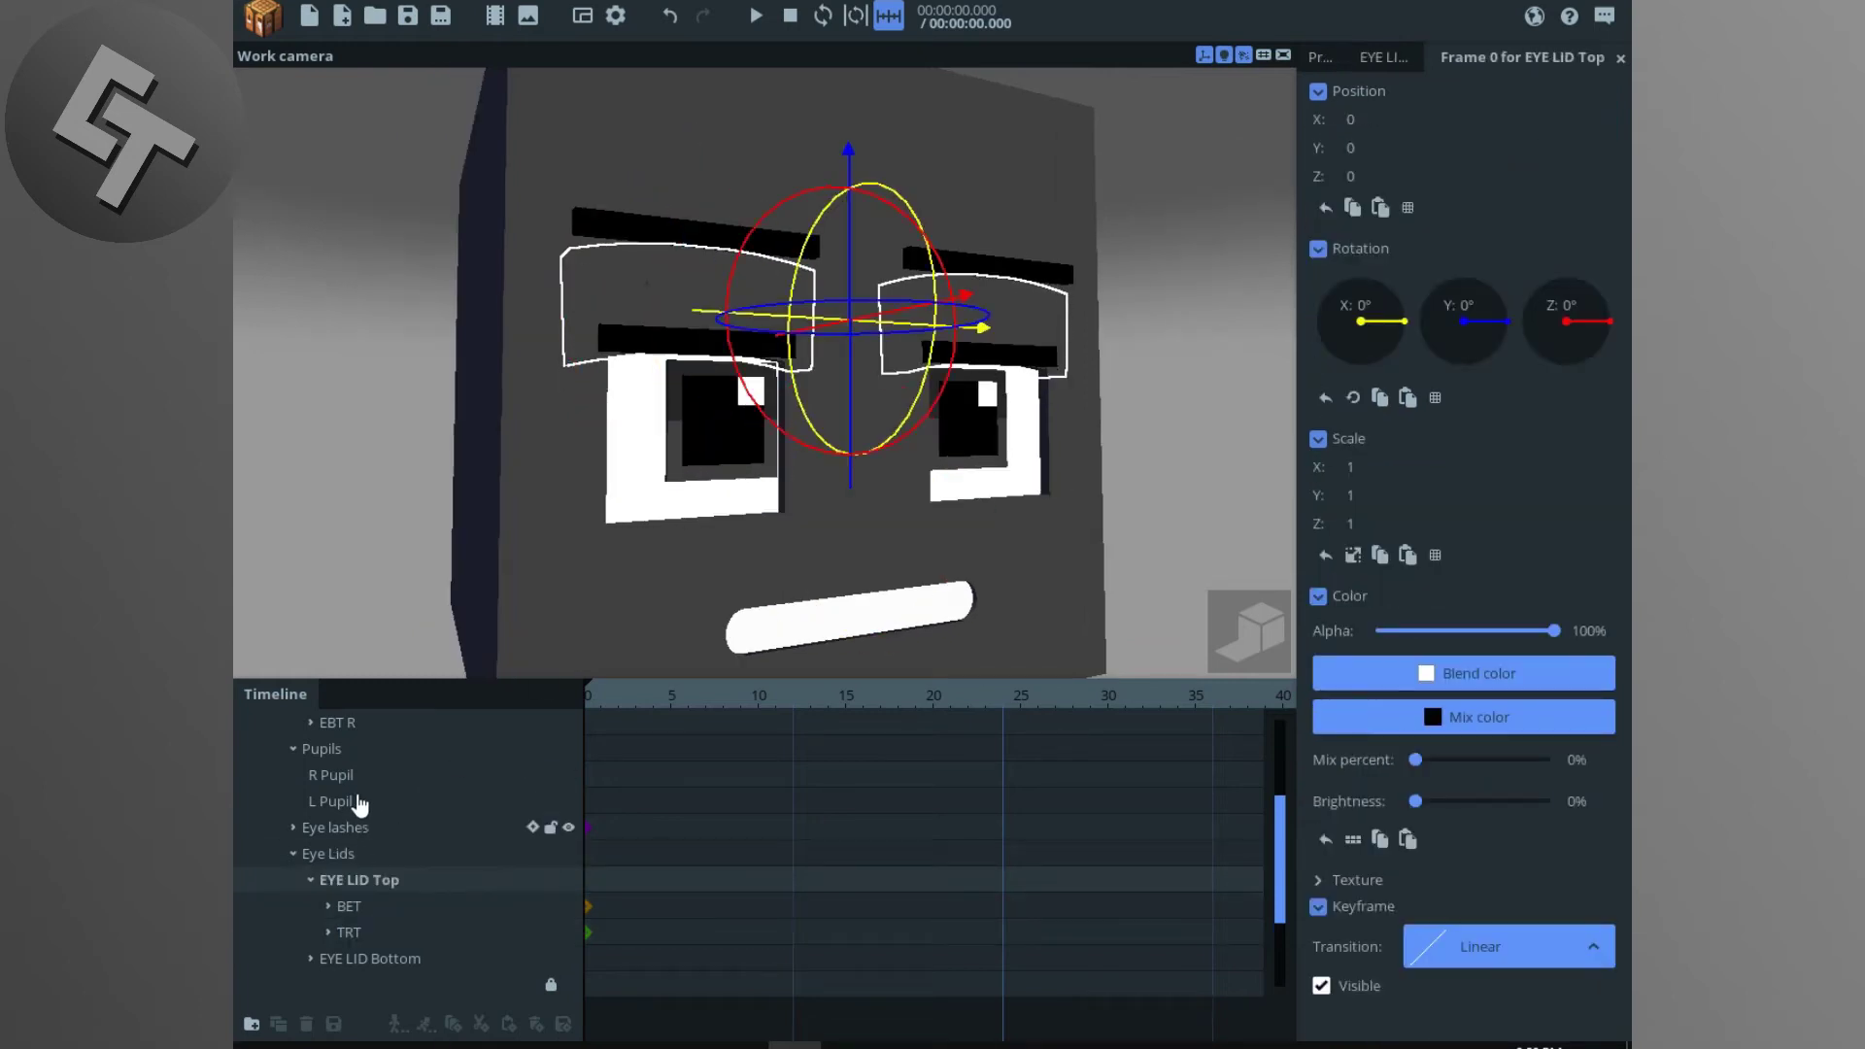
Step: Select the EL R and EL L eyelashes together, tilt them about 3.59° around Z and bend them about -6.60°
click(360, 830)
click(292, 826)
click(335, 854)
shift+click(981, 352)
mouse_move(1013, 400)
mouse_down()
mouse_move(962, 367)
mouse_move(1015, 410)
mouse_up()
key(e)
drag(978, 478, 974, 470)
Step: Lower the whole Eye lashes group to Y position -0.10
click(399, 802)
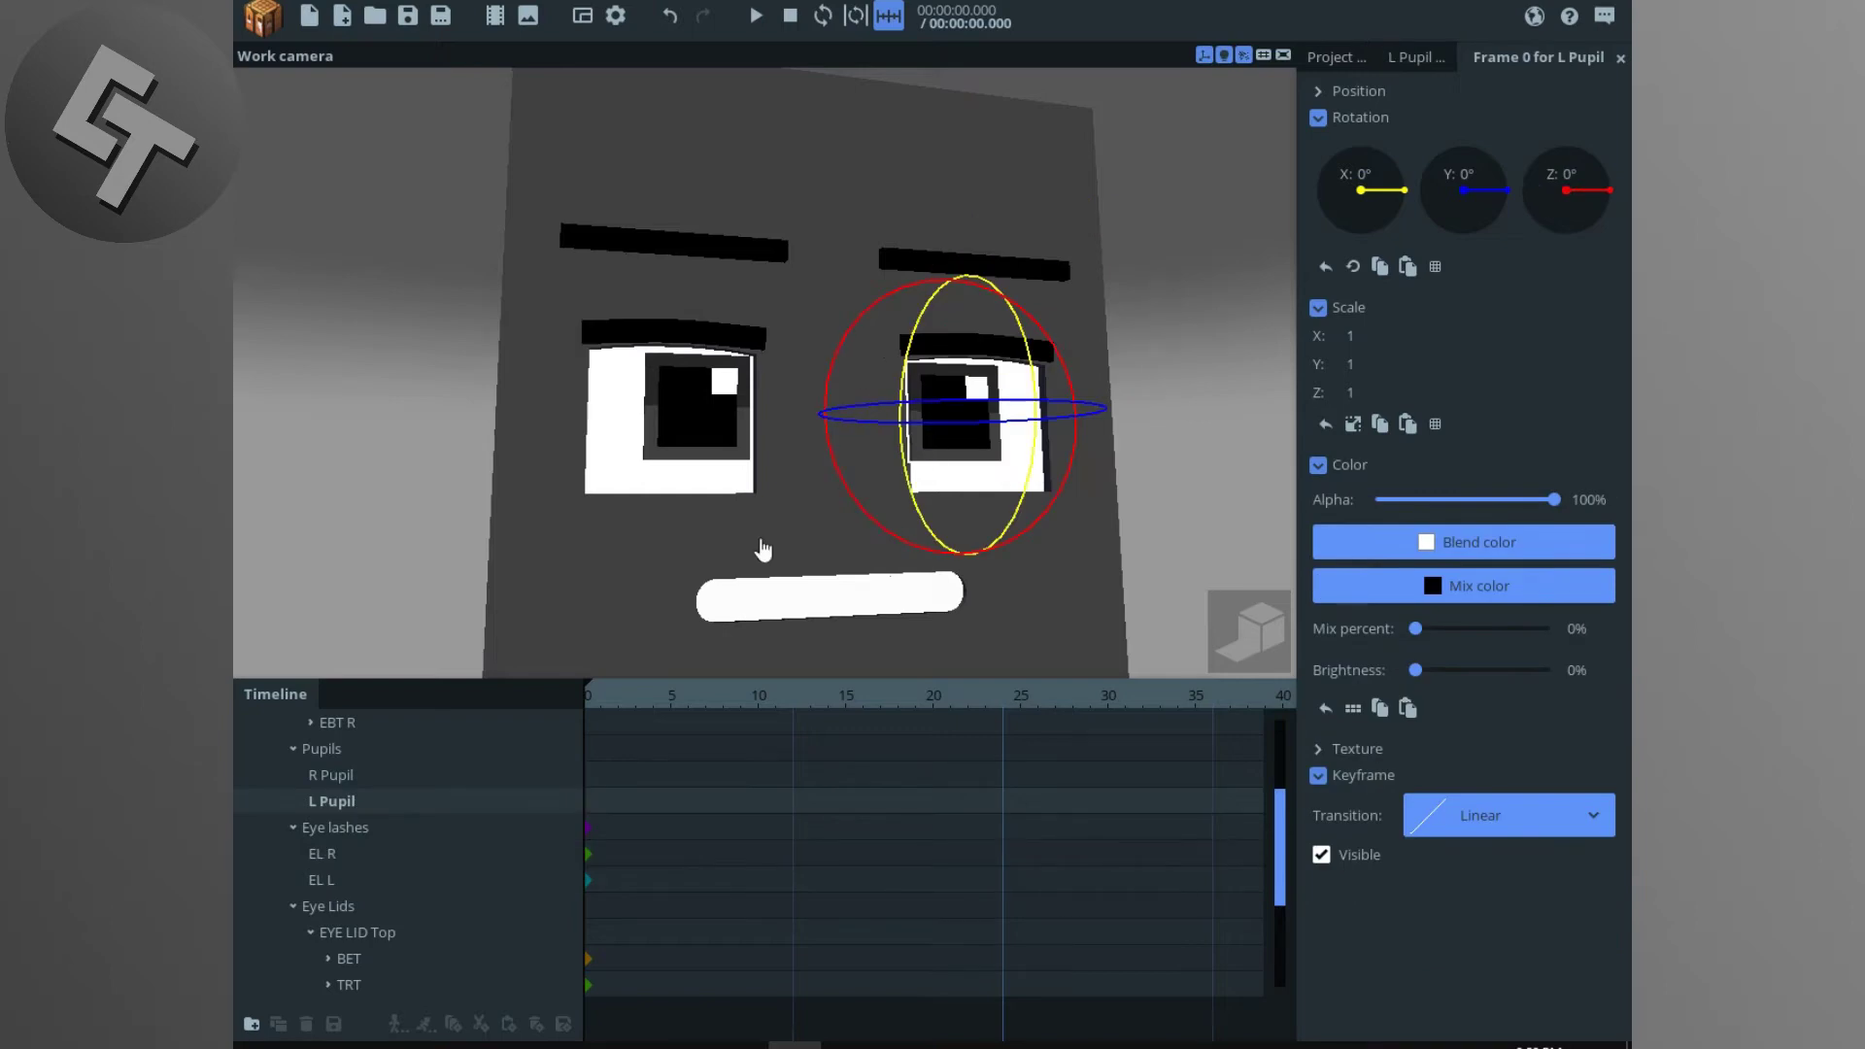
click(353, 827)
key(w)
drag(837, 401, 837, 409)
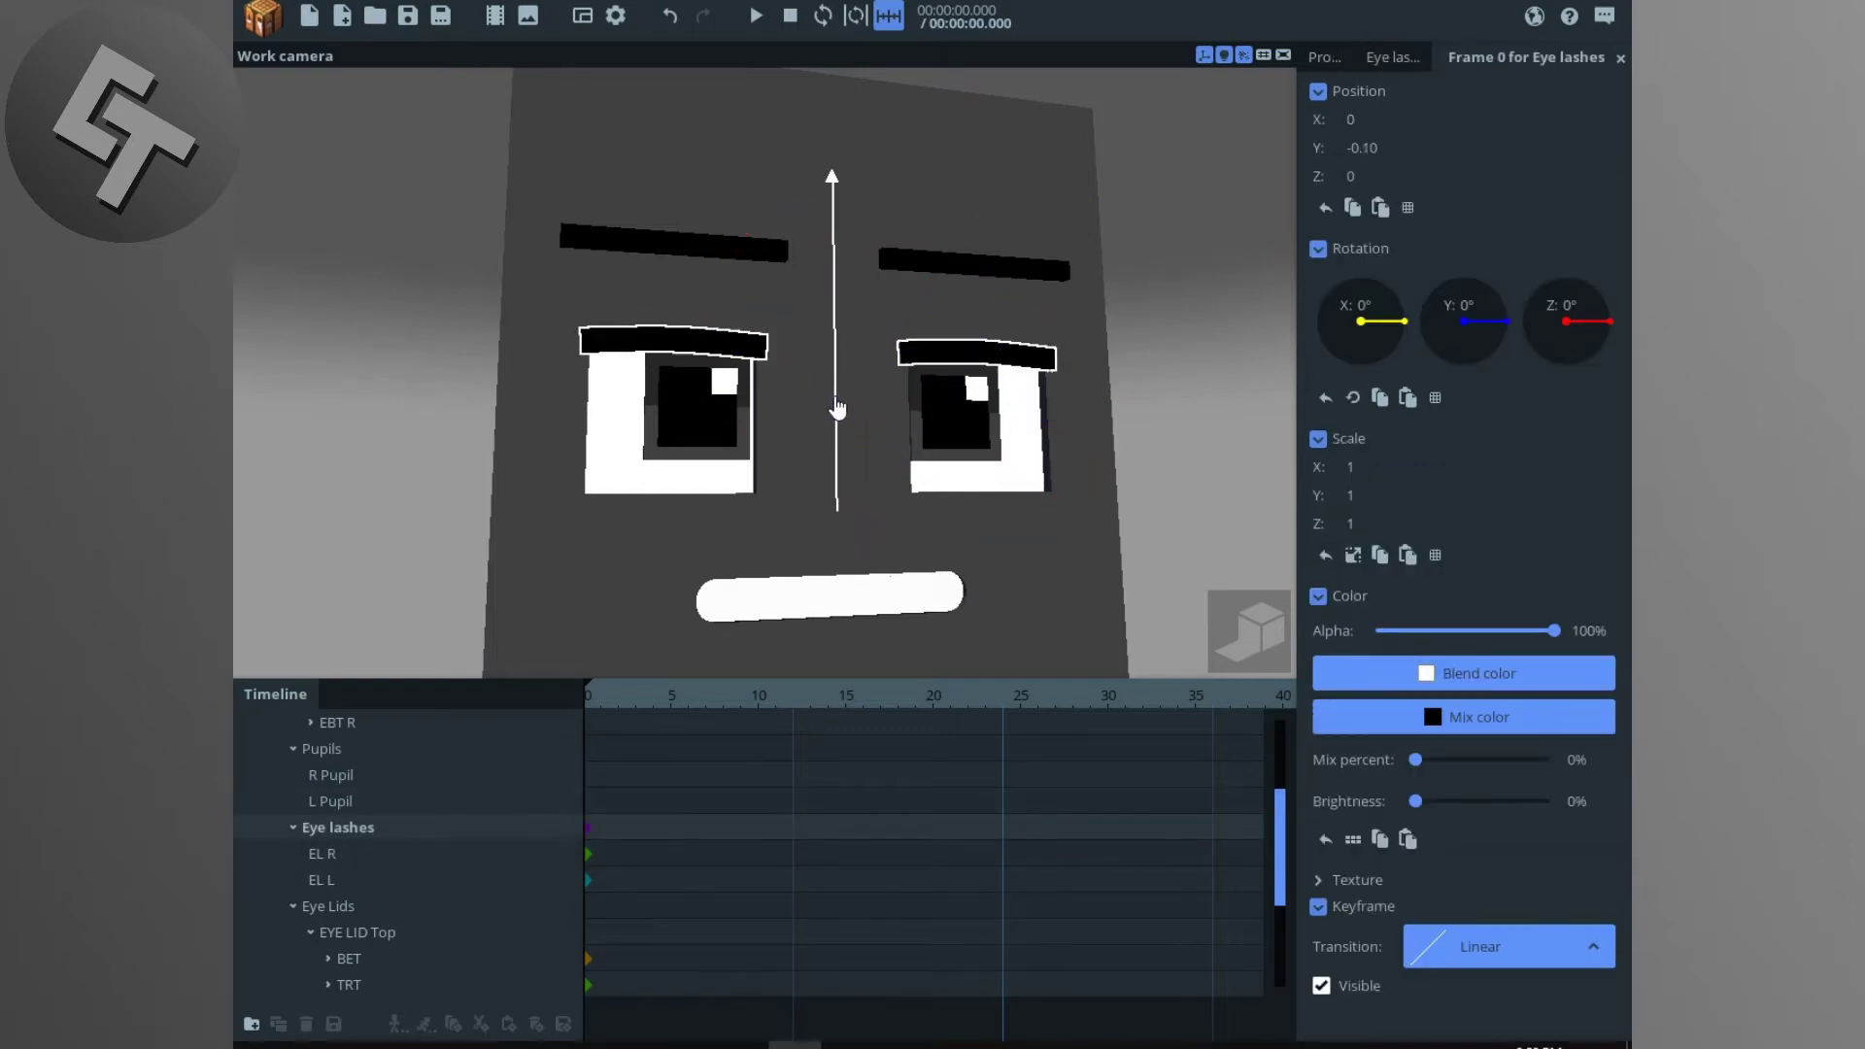
Step: Examine the adjusted eyelashes and eyes on the head from the front and side, near and far
click(1251, 356)
drag(1249, 356, 1224, 353)
scroll(1204, 362, down, 2)
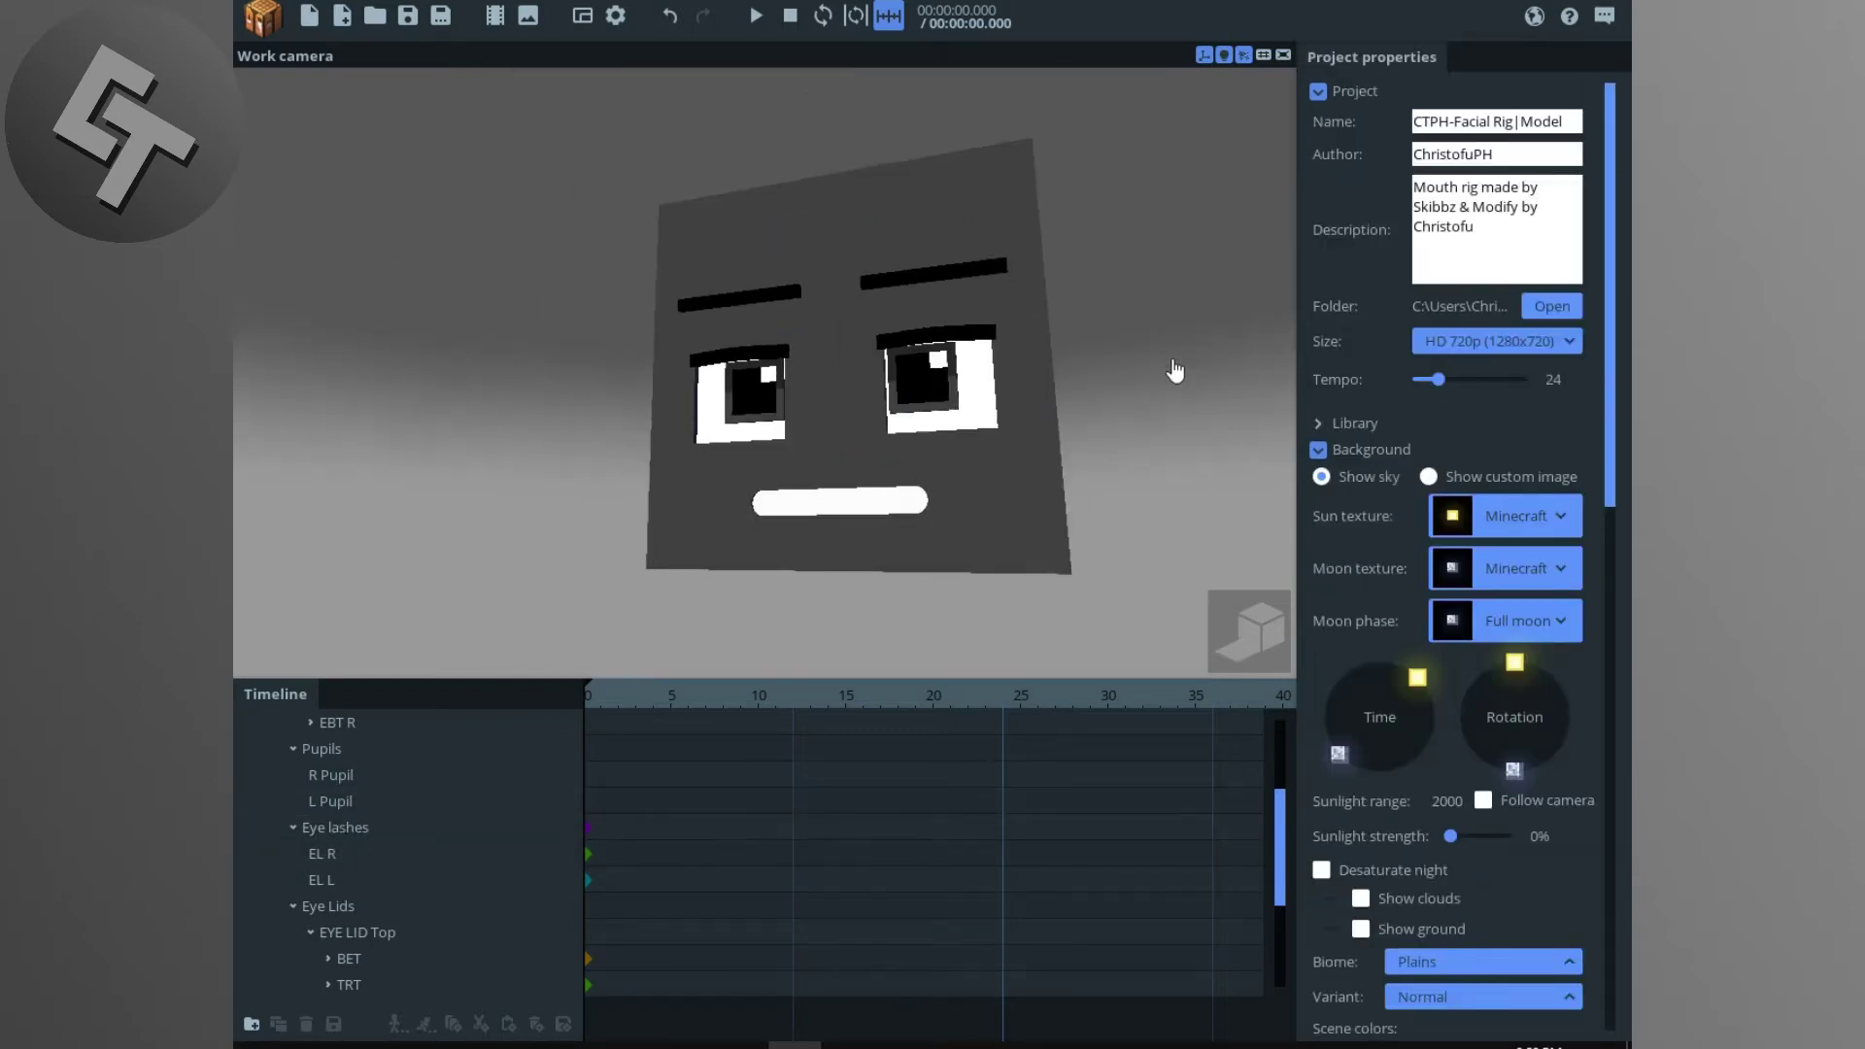
scroll(1053, 419, up, 4)
scroll(1054, 423, down, 5)
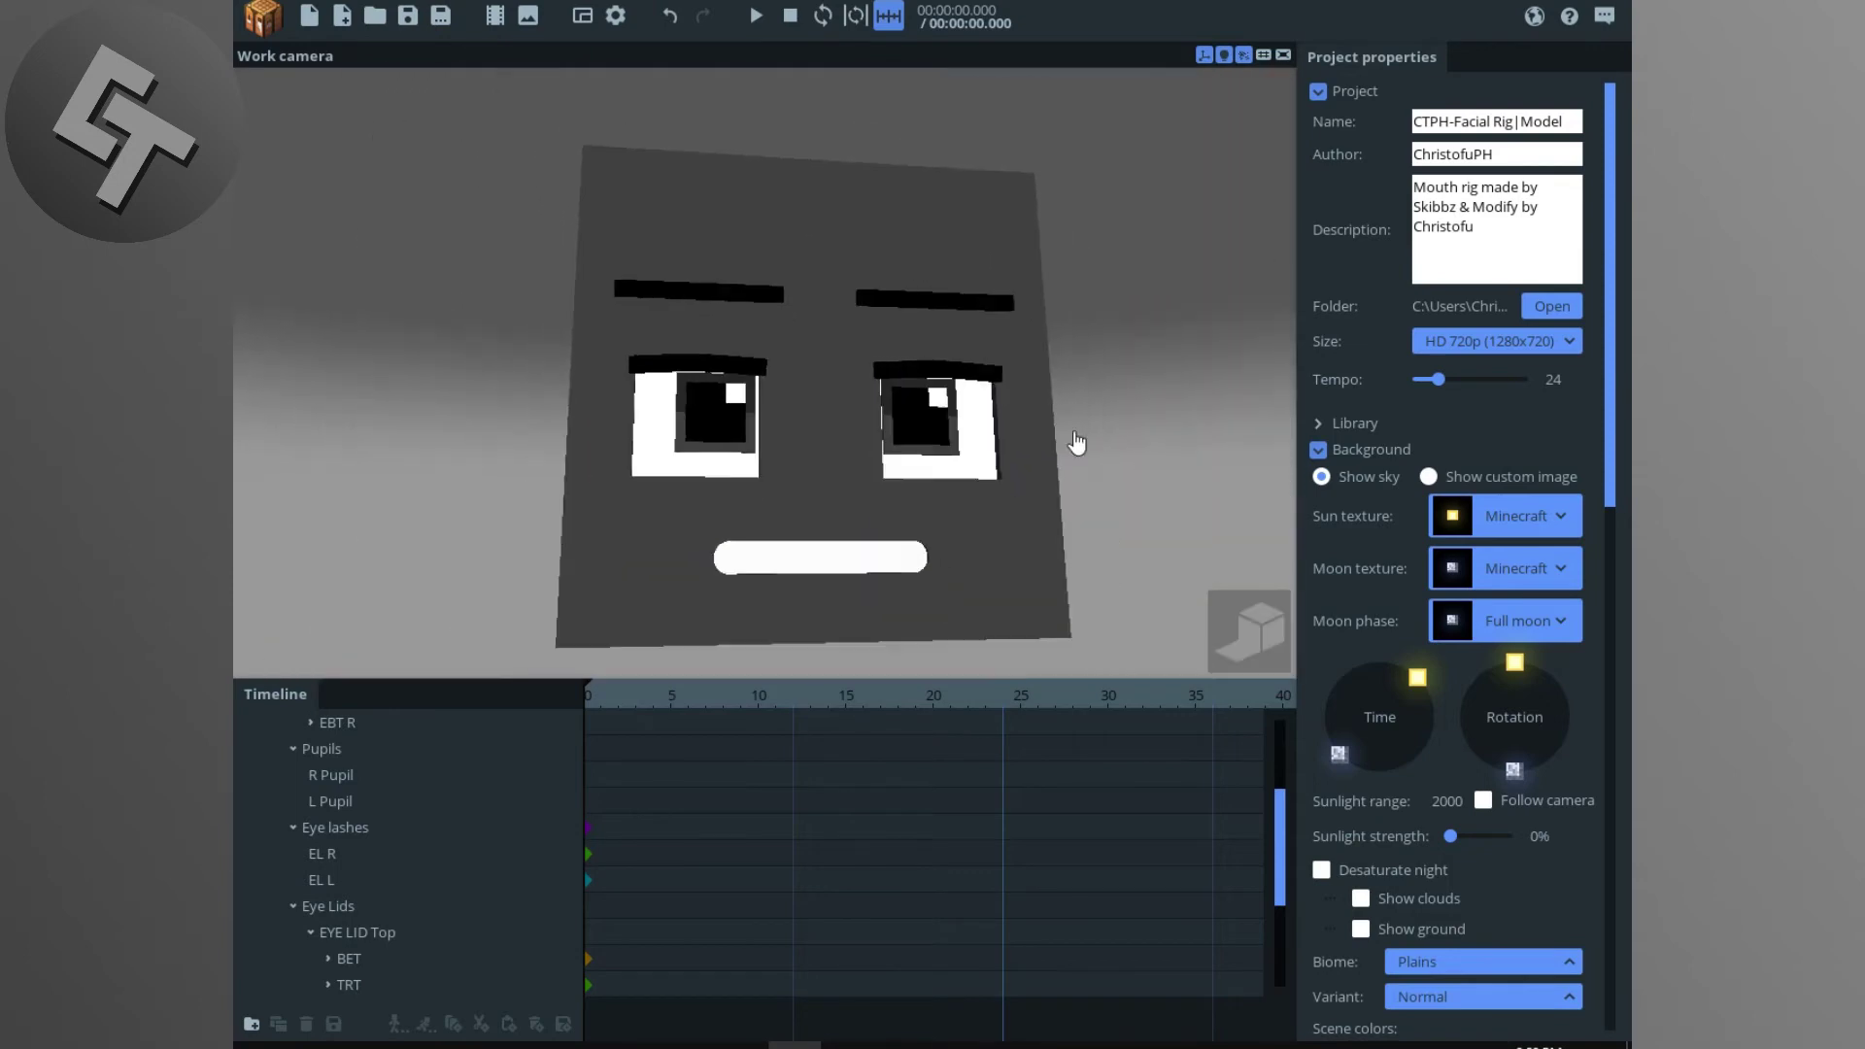
right_drag(1066, 462, 1097, 402)
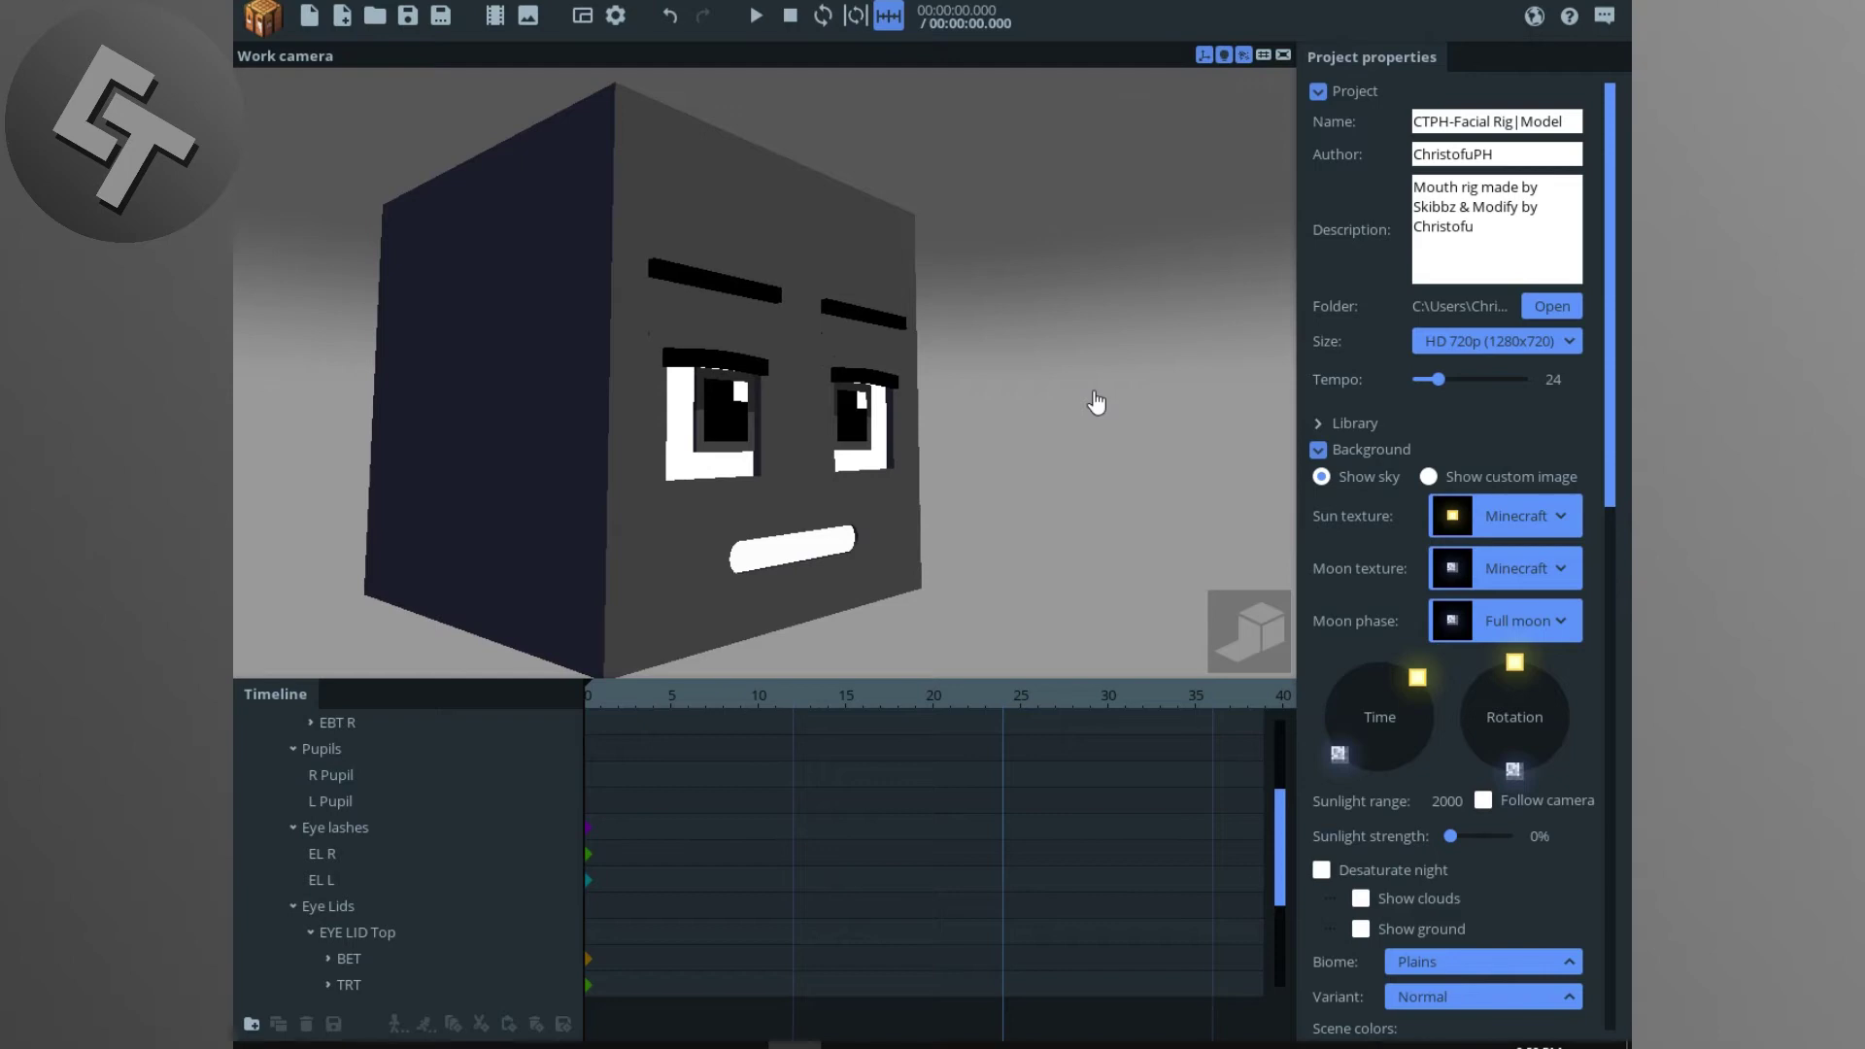
drag(1092, 385, 1064, 384)
scroll(1062, 383, up, 3)
Step: Undo the test changes to the eyelashes and to the top eyelids BET and TRT
key(ctrl+z)
key(ctrl+z)
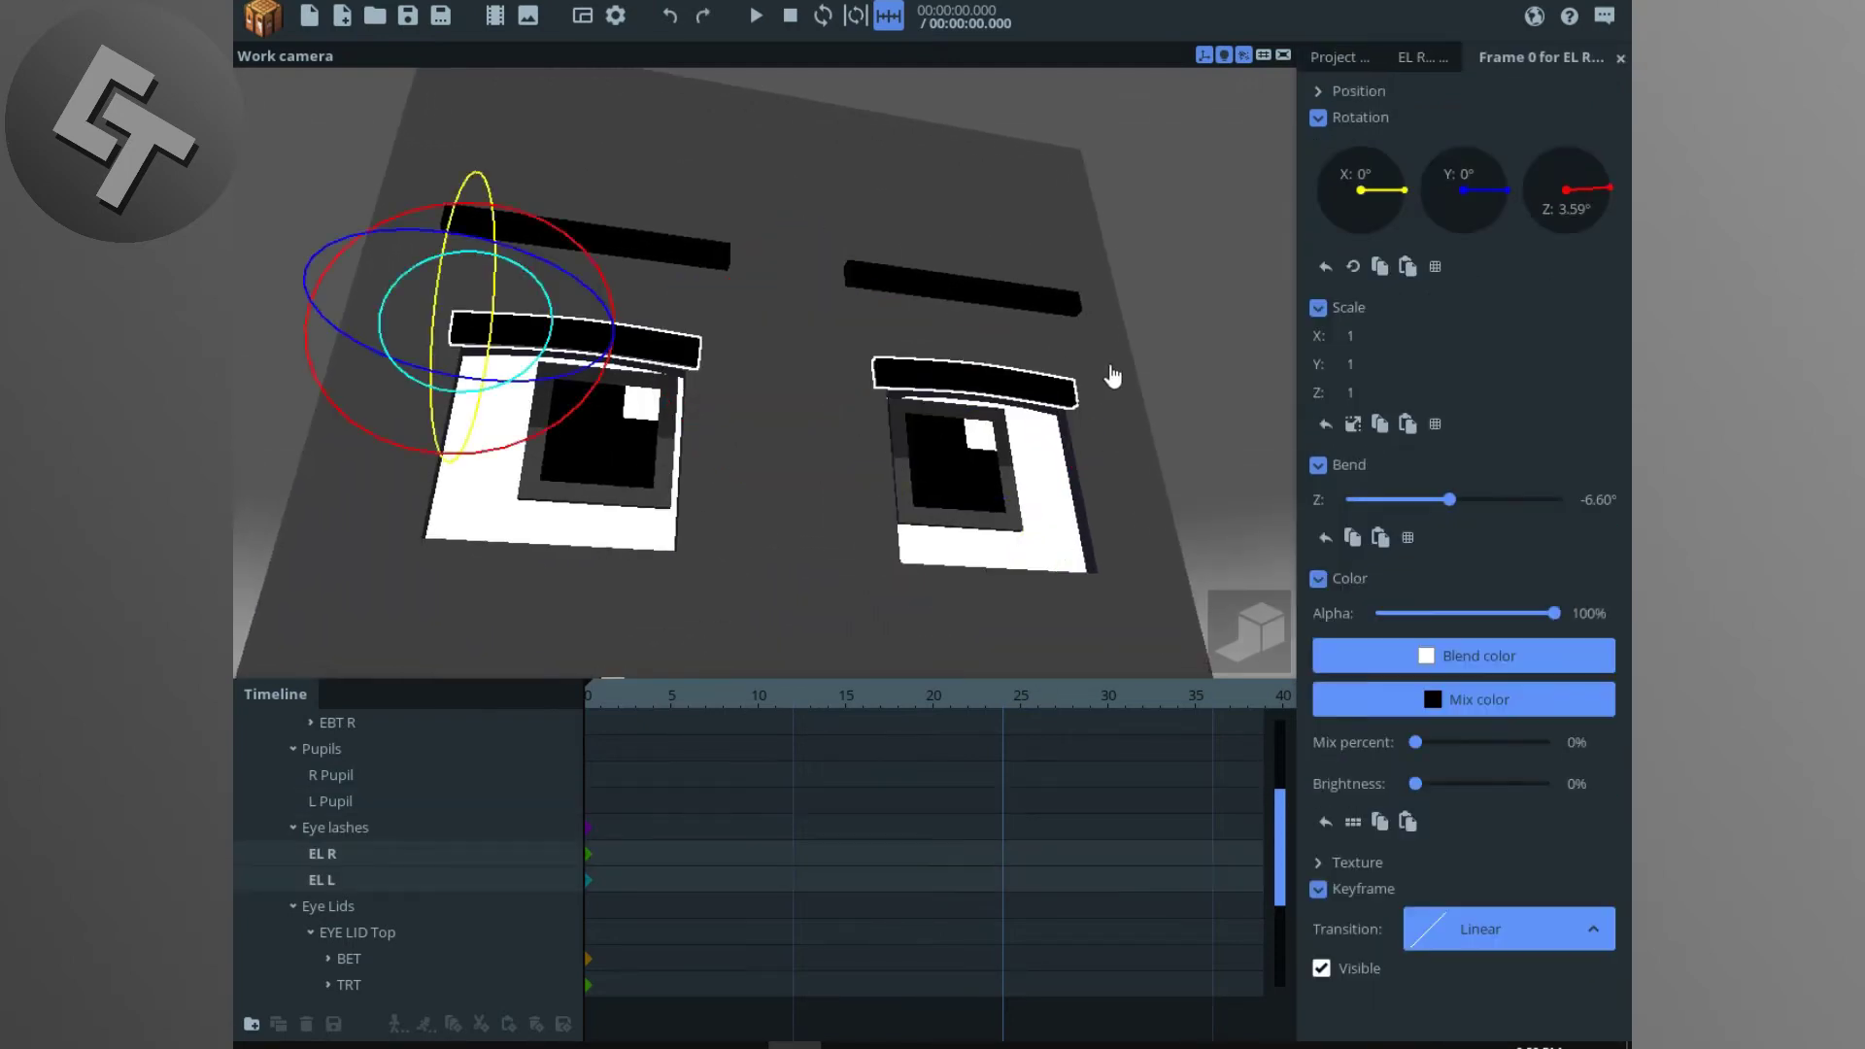
key(ctrl+z)
key(ctrl+z)
key(ctrl+z)
key(ctrl+z)
key(ctrl+z)
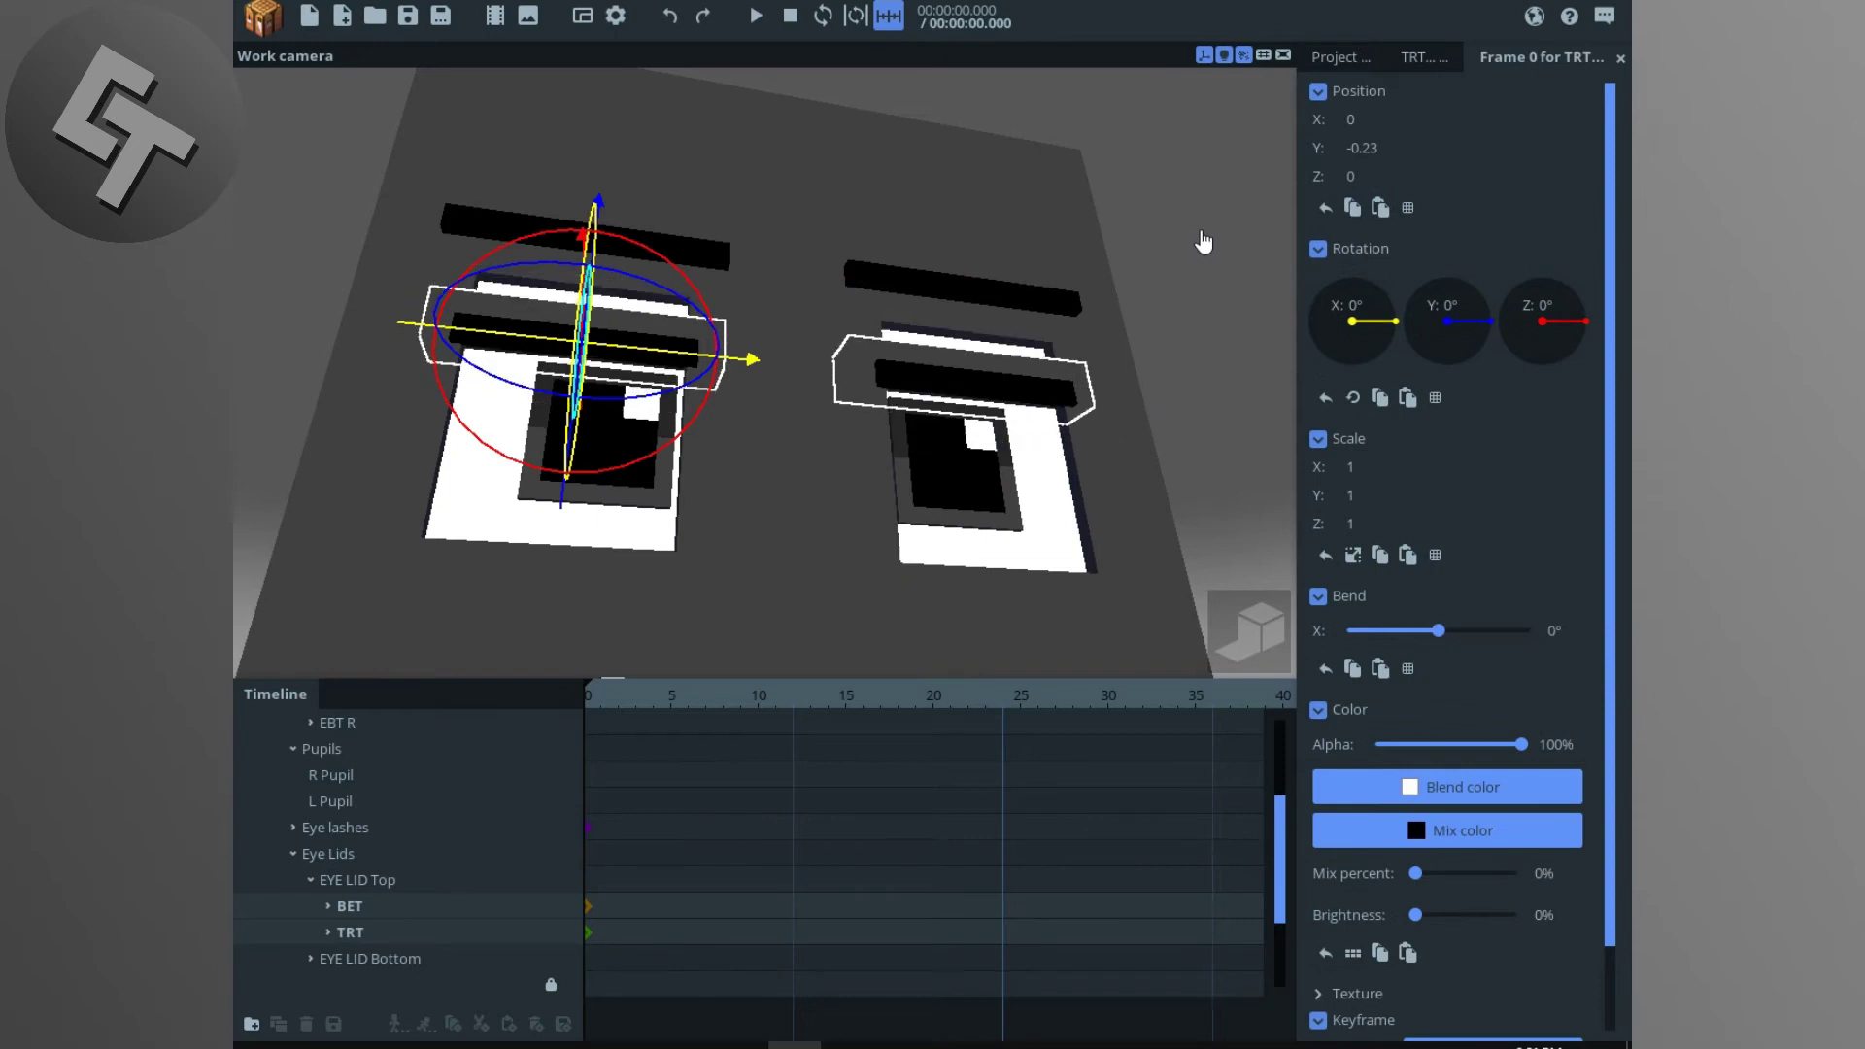
key(ctrl+z)
key(ctrl+z)
key(ctrl+z)
Step: Try to adjust the bottom eyelids BEB and TRB together in the EYE LID Bottom group
drag(680, 408, 574, 504)
click(592, 510)
click(593, 511)
drag(918, 461, 937, 428)
scroll(936, 428, up, 2)
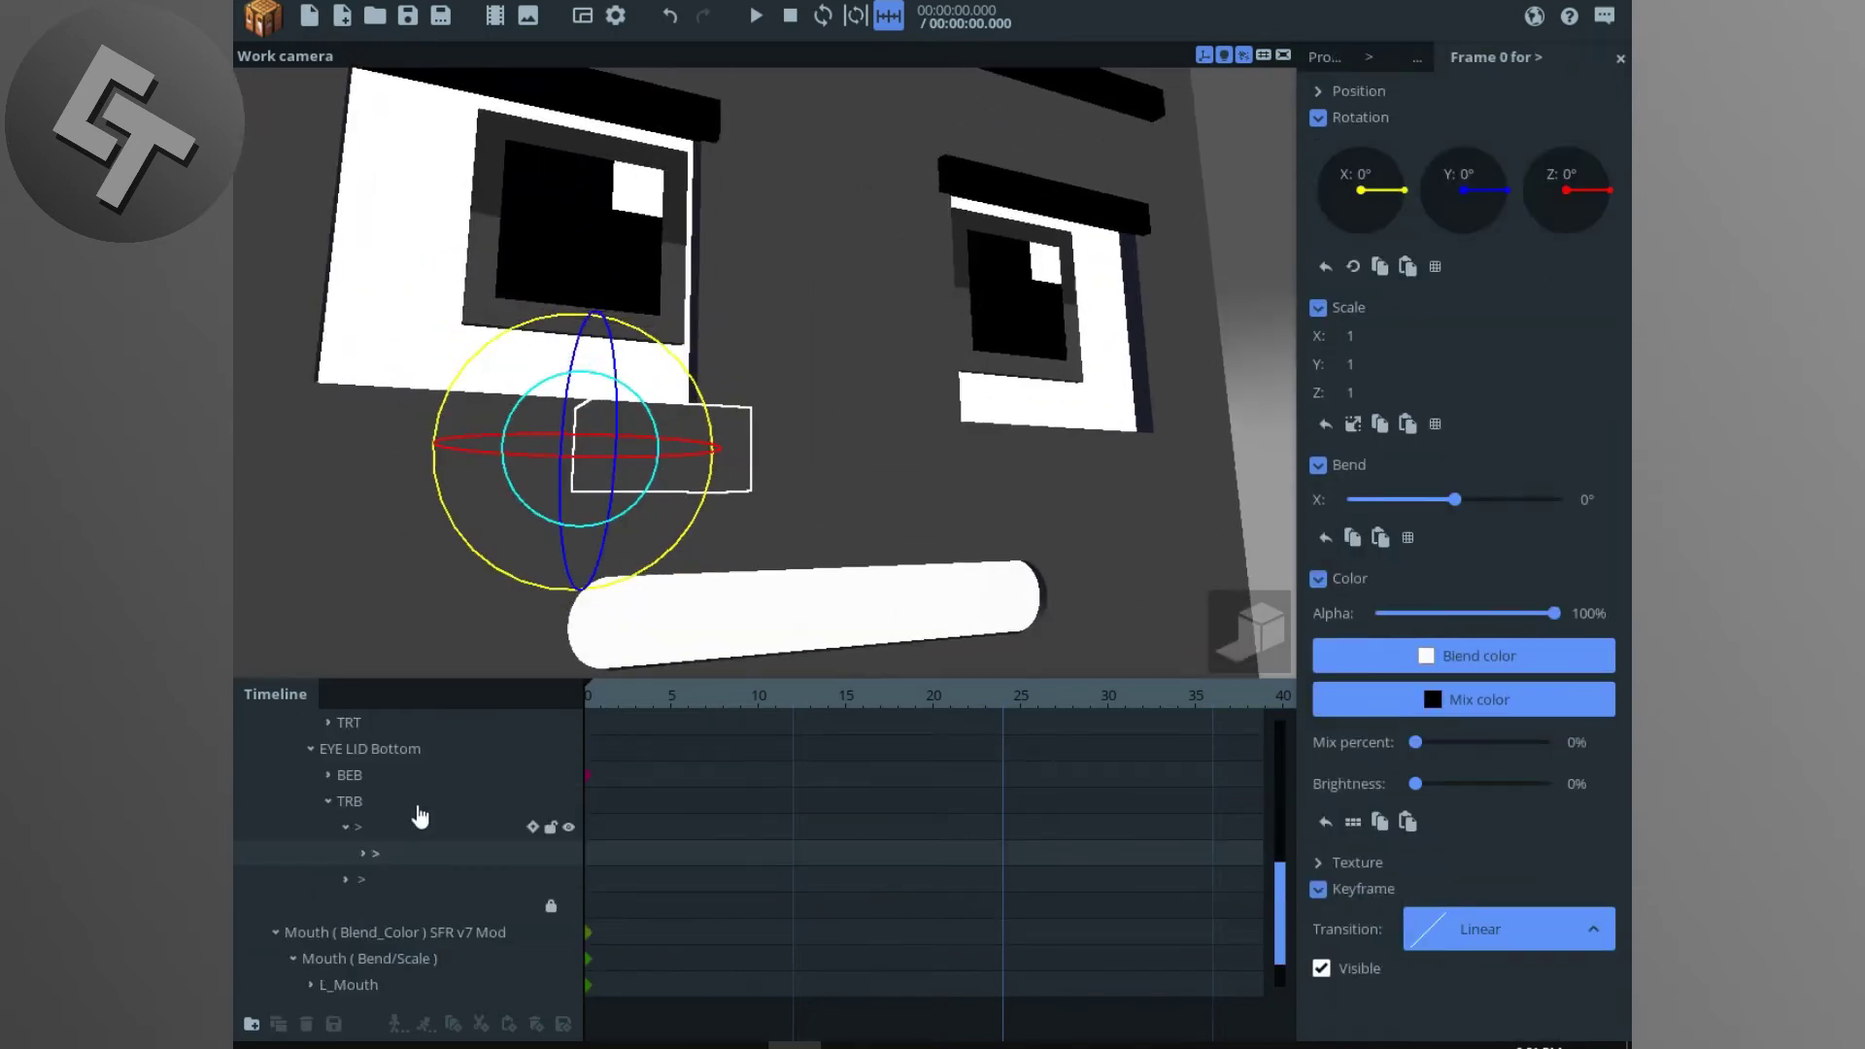
click(365, 777)
click(328, 801)
shift+click(353, 824)
drag(516, 522, 556, 589)
key(ctrl+z)
key(ctrl+z)
scroll(764, 460, down, 4)
click(764, 459)
drag(764, 459, 766, 474)
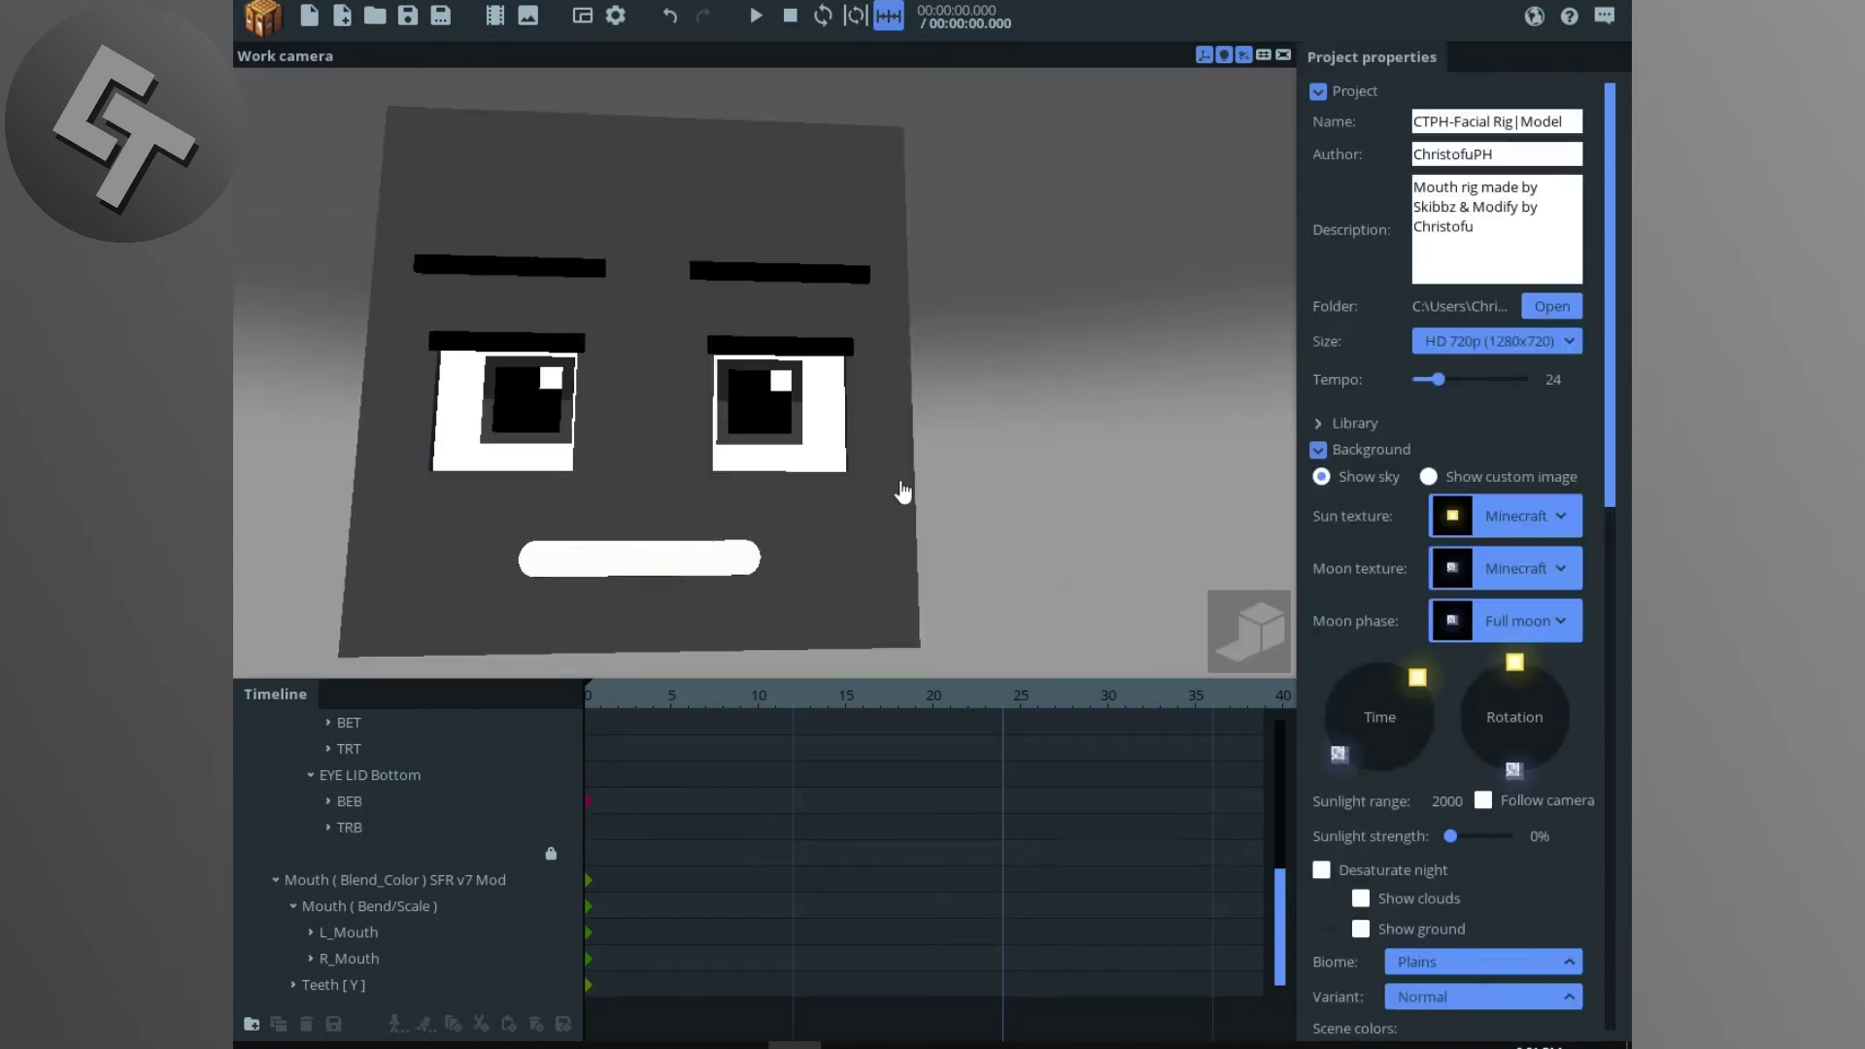
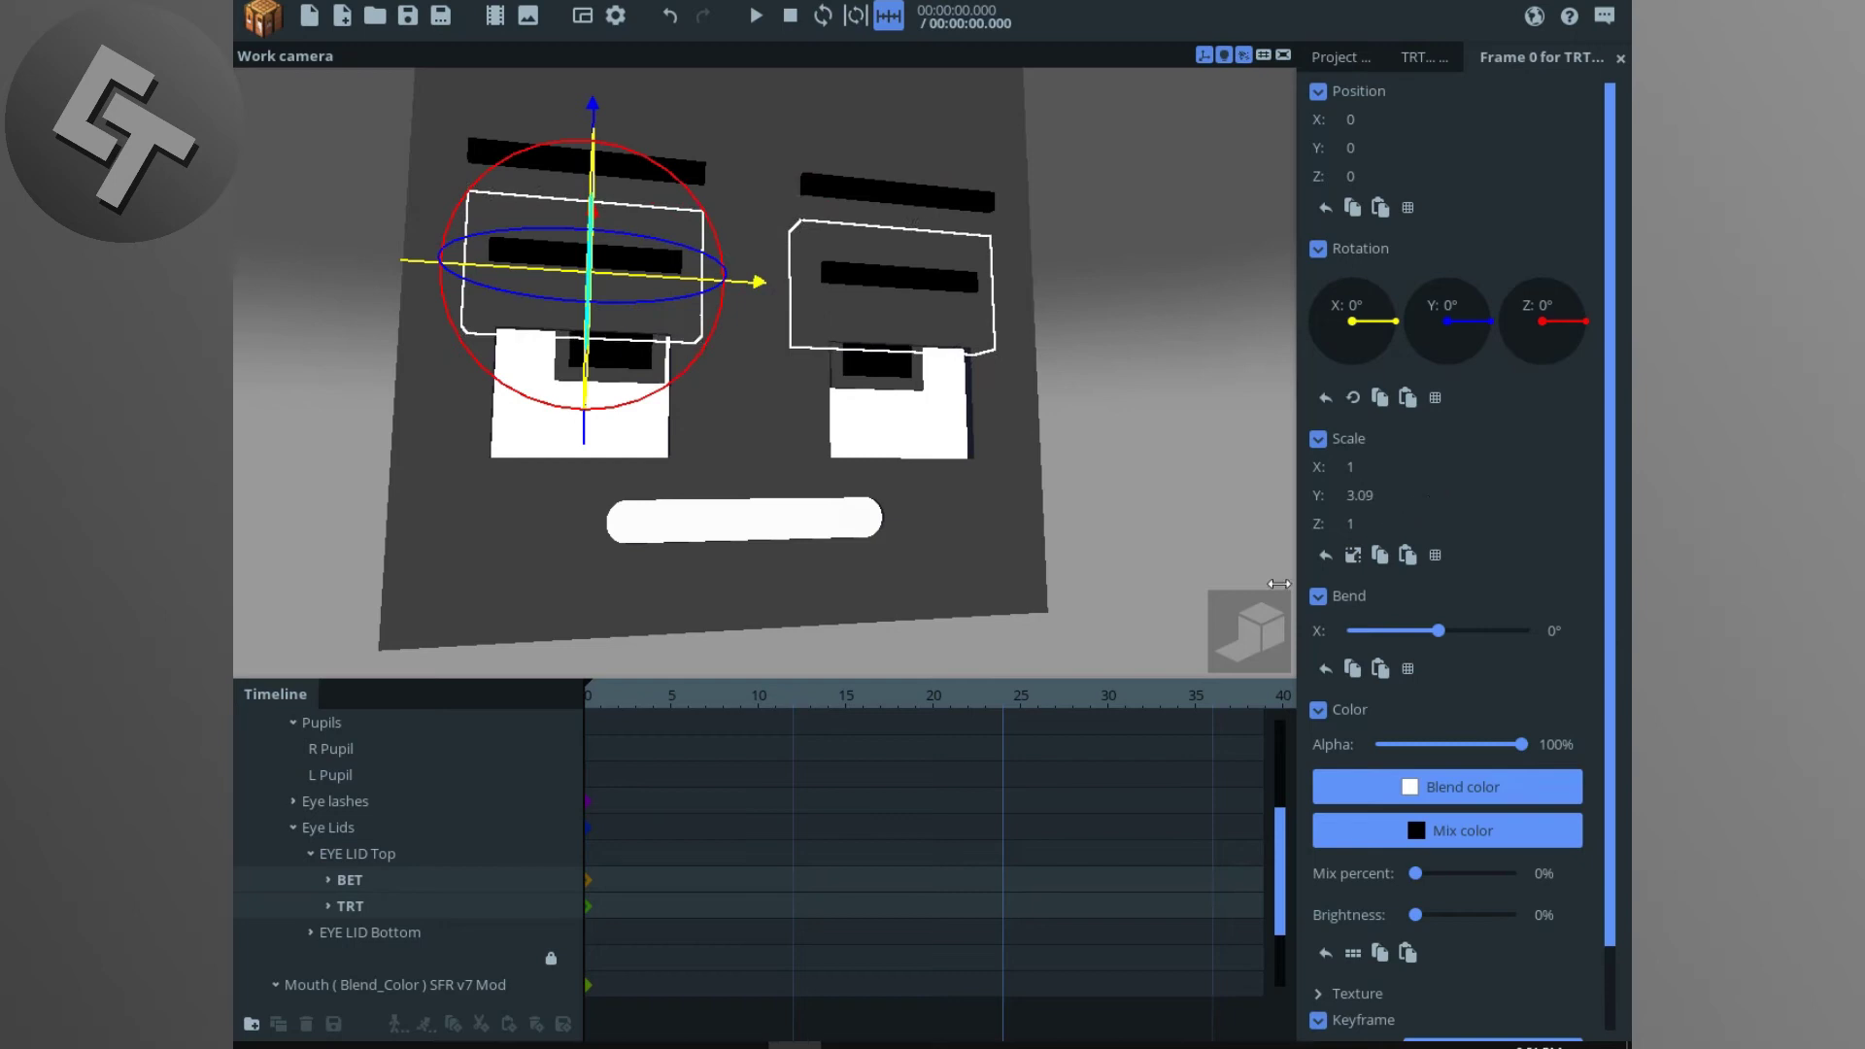
Step: Lower the Eye lashes group onto the upper edge of the eyes
click(372, 828)
click(366, 801)
drag(741, 376, 758, 428)
Step: Lower both eyebrows together to sit just above the eyelashes
click(369, 724)
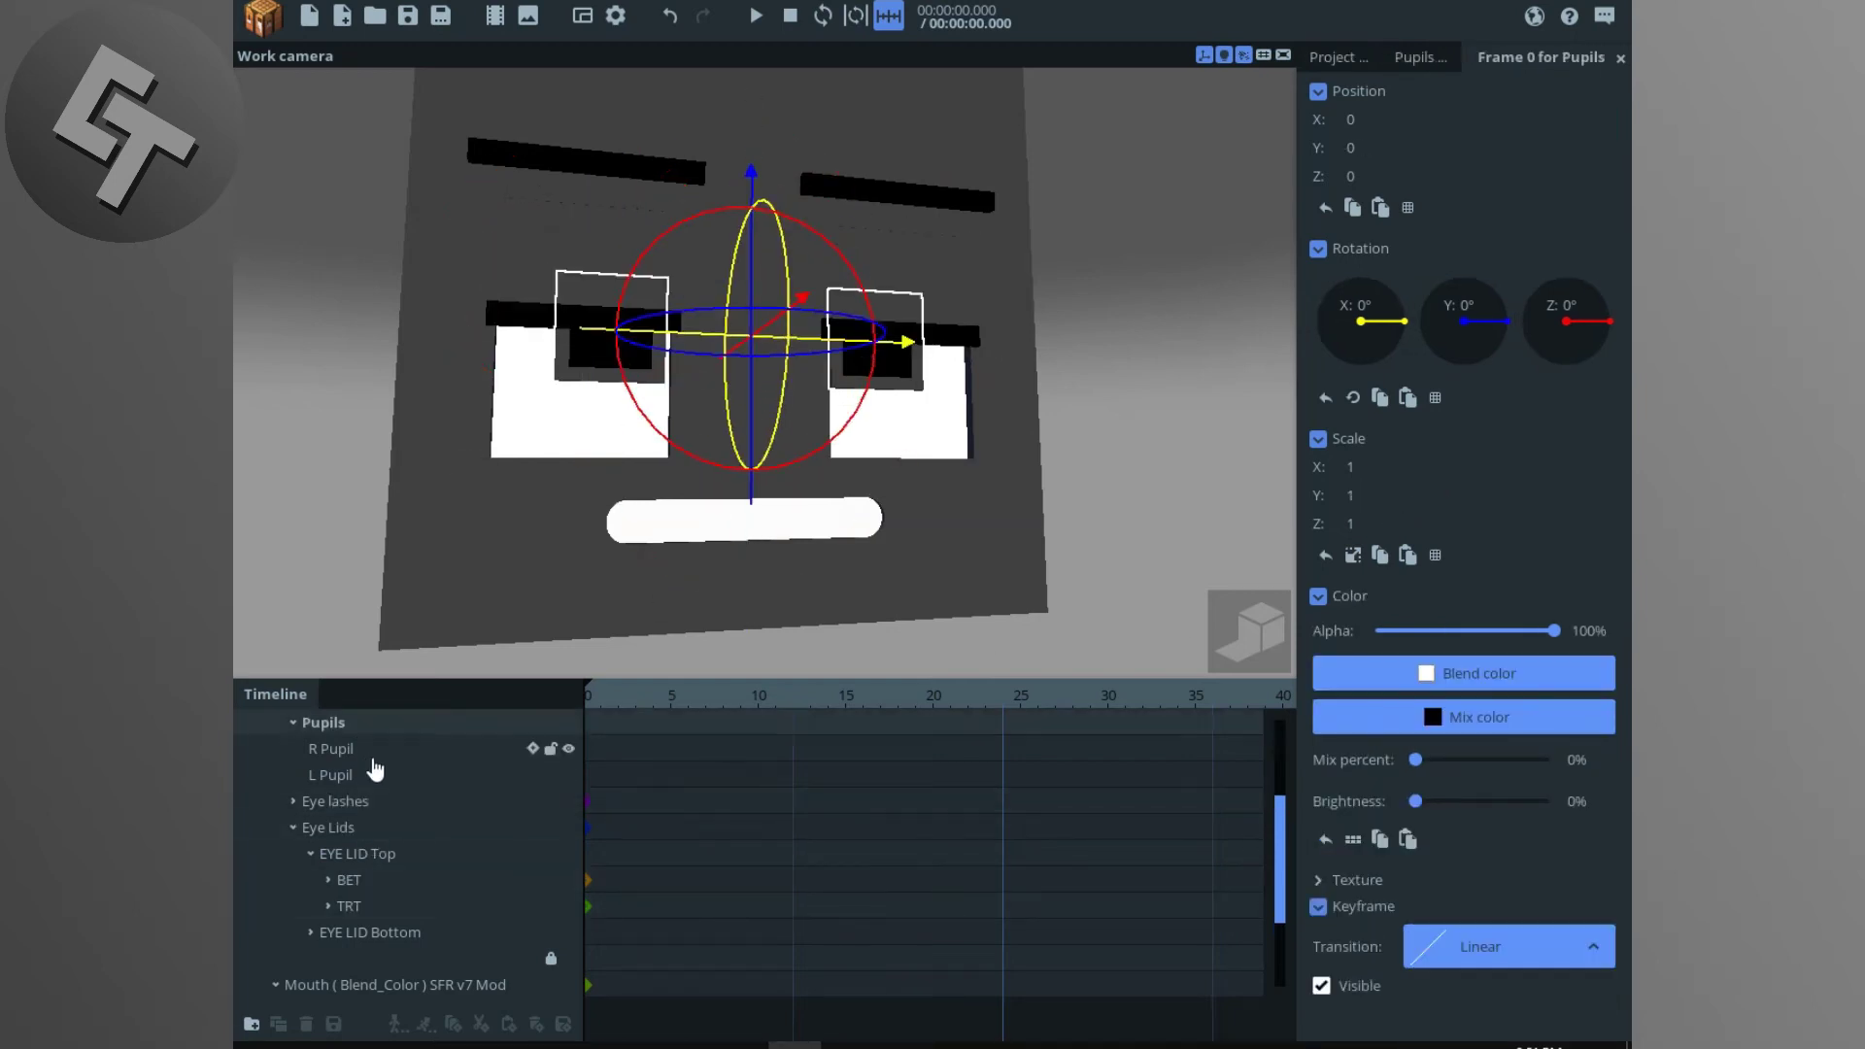
scroll(370, 770, up, 2)
click(362, 749)
drag(750, 256, 753, 335)
Step: Collapse the Eye Lids group and lower the Pupils group to the middle of the eyes
click(360, 935)
scroll(282, 898, down, 1)
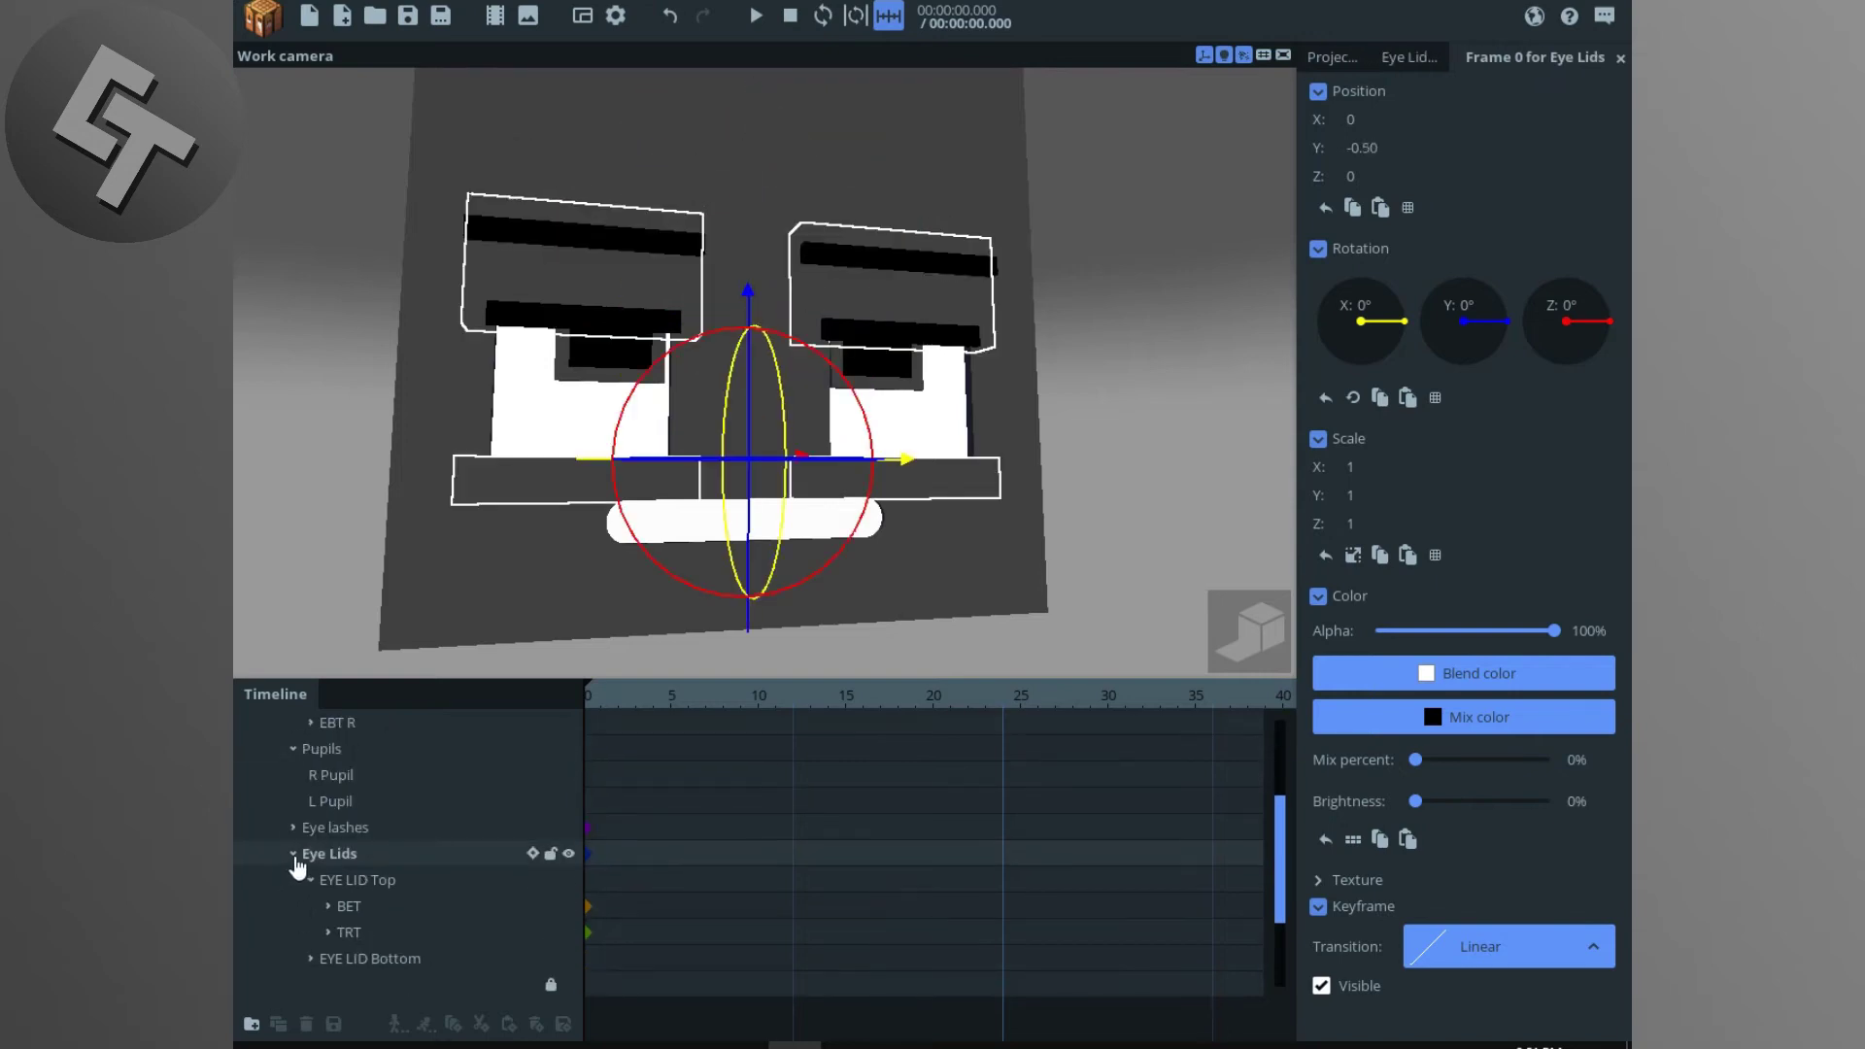
click(294, 857)
click(362, 752)
drag(755, 430, 761, 492)
click(780, 573)
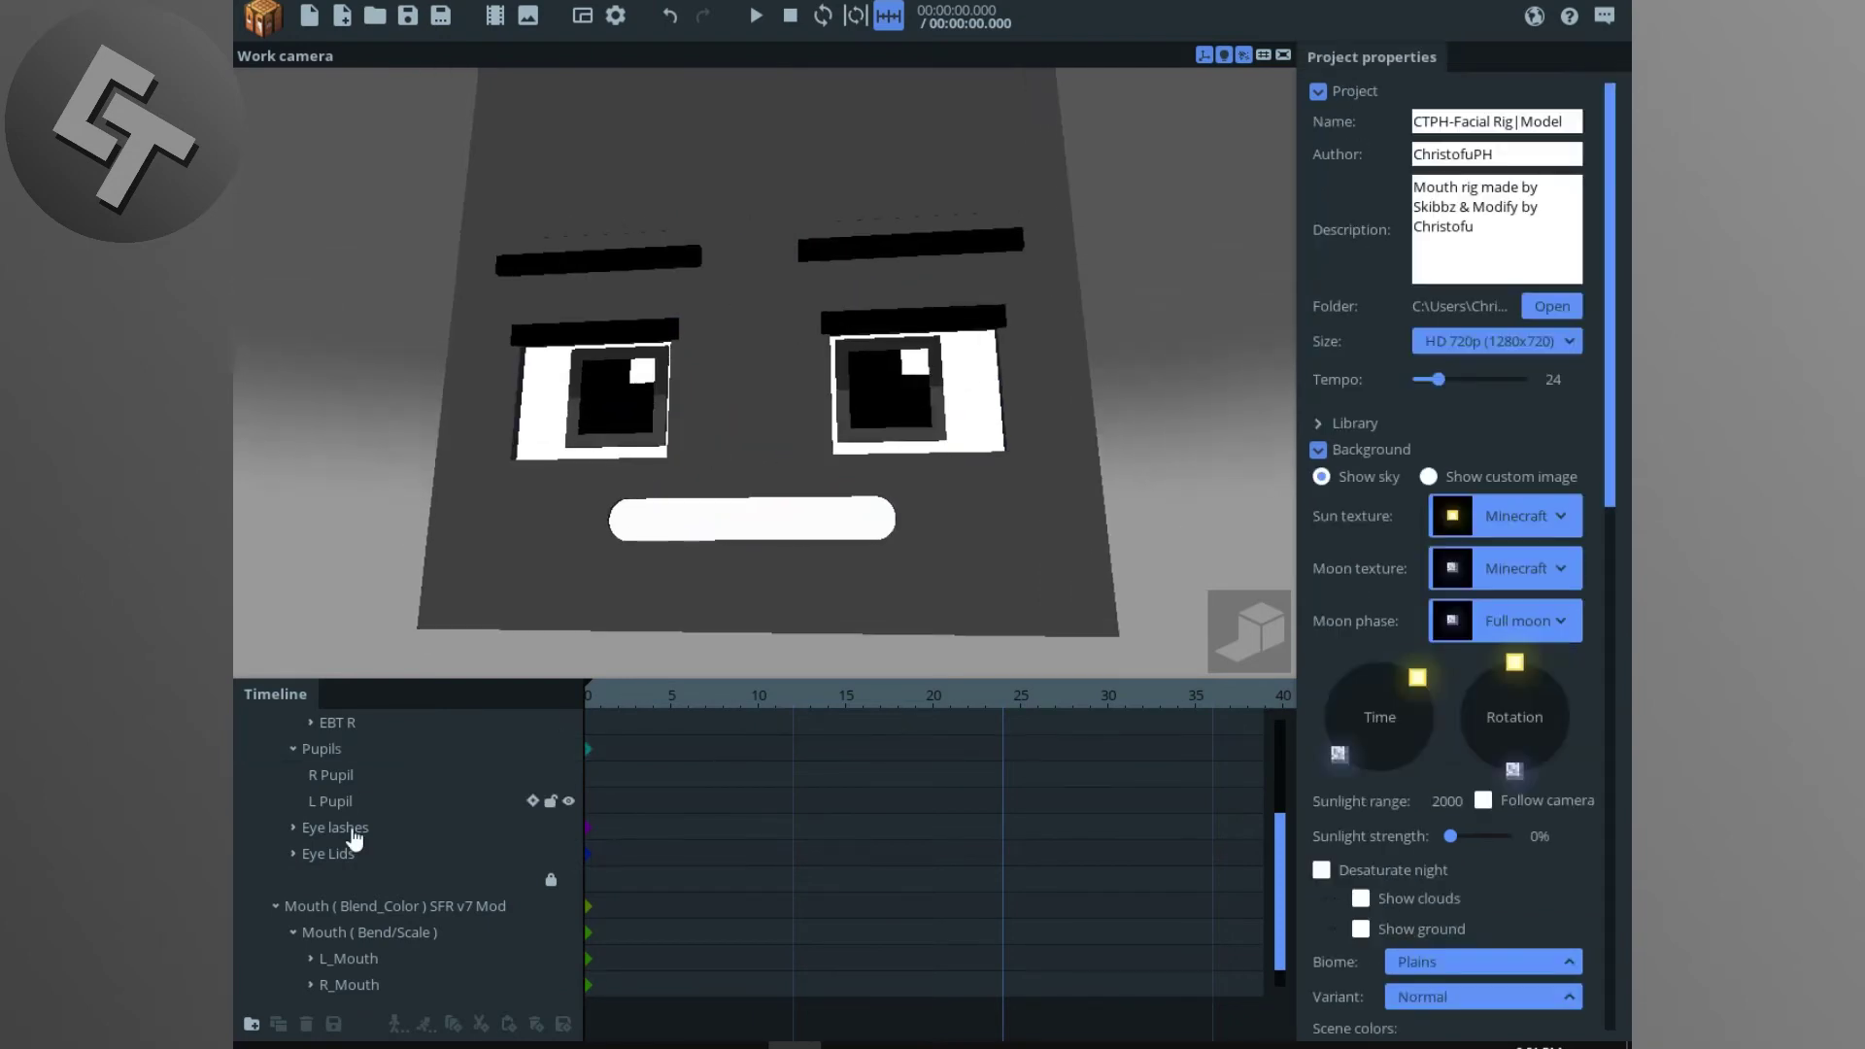
Step: Inspect the Mouth (Blend_Color) group and the L_Mouth and R_Mouth parts selected together
click(352, 828)
click(372, 903)
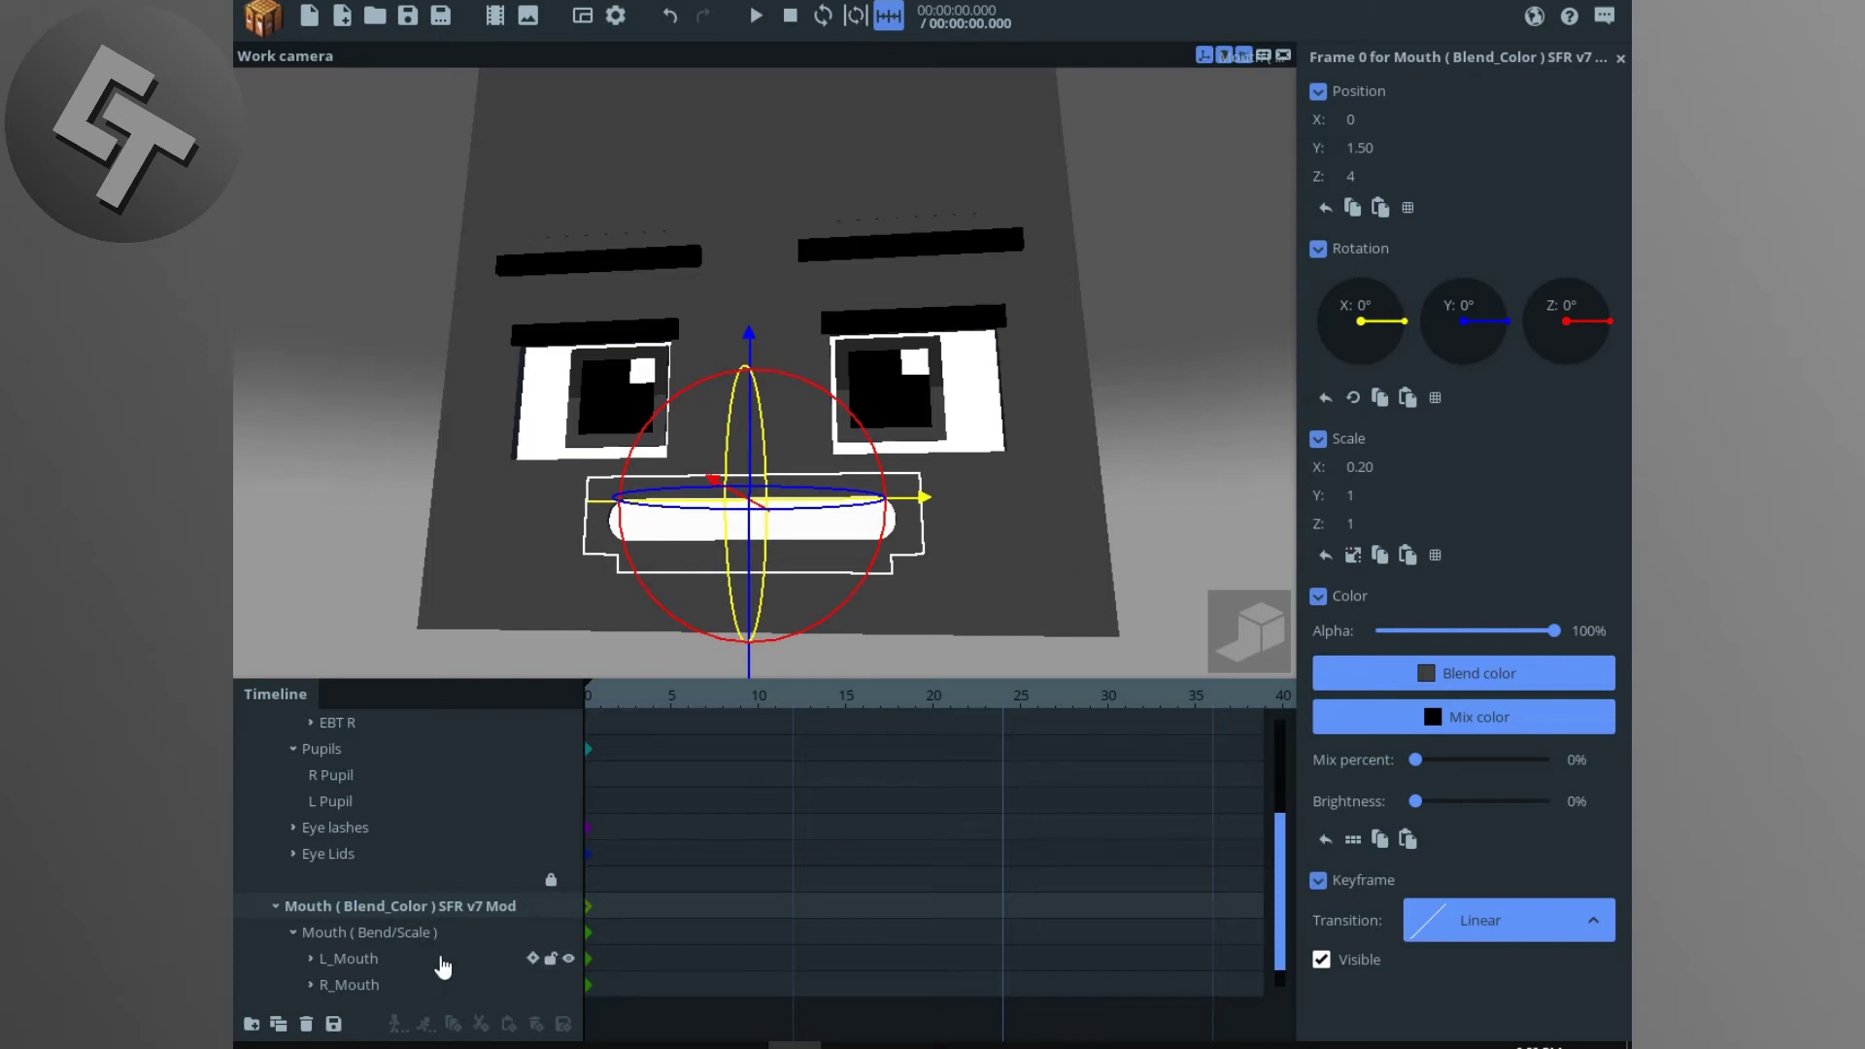
click(437, 959)
click(410, 968)
click(408, 964)
shift+click(404, 985)
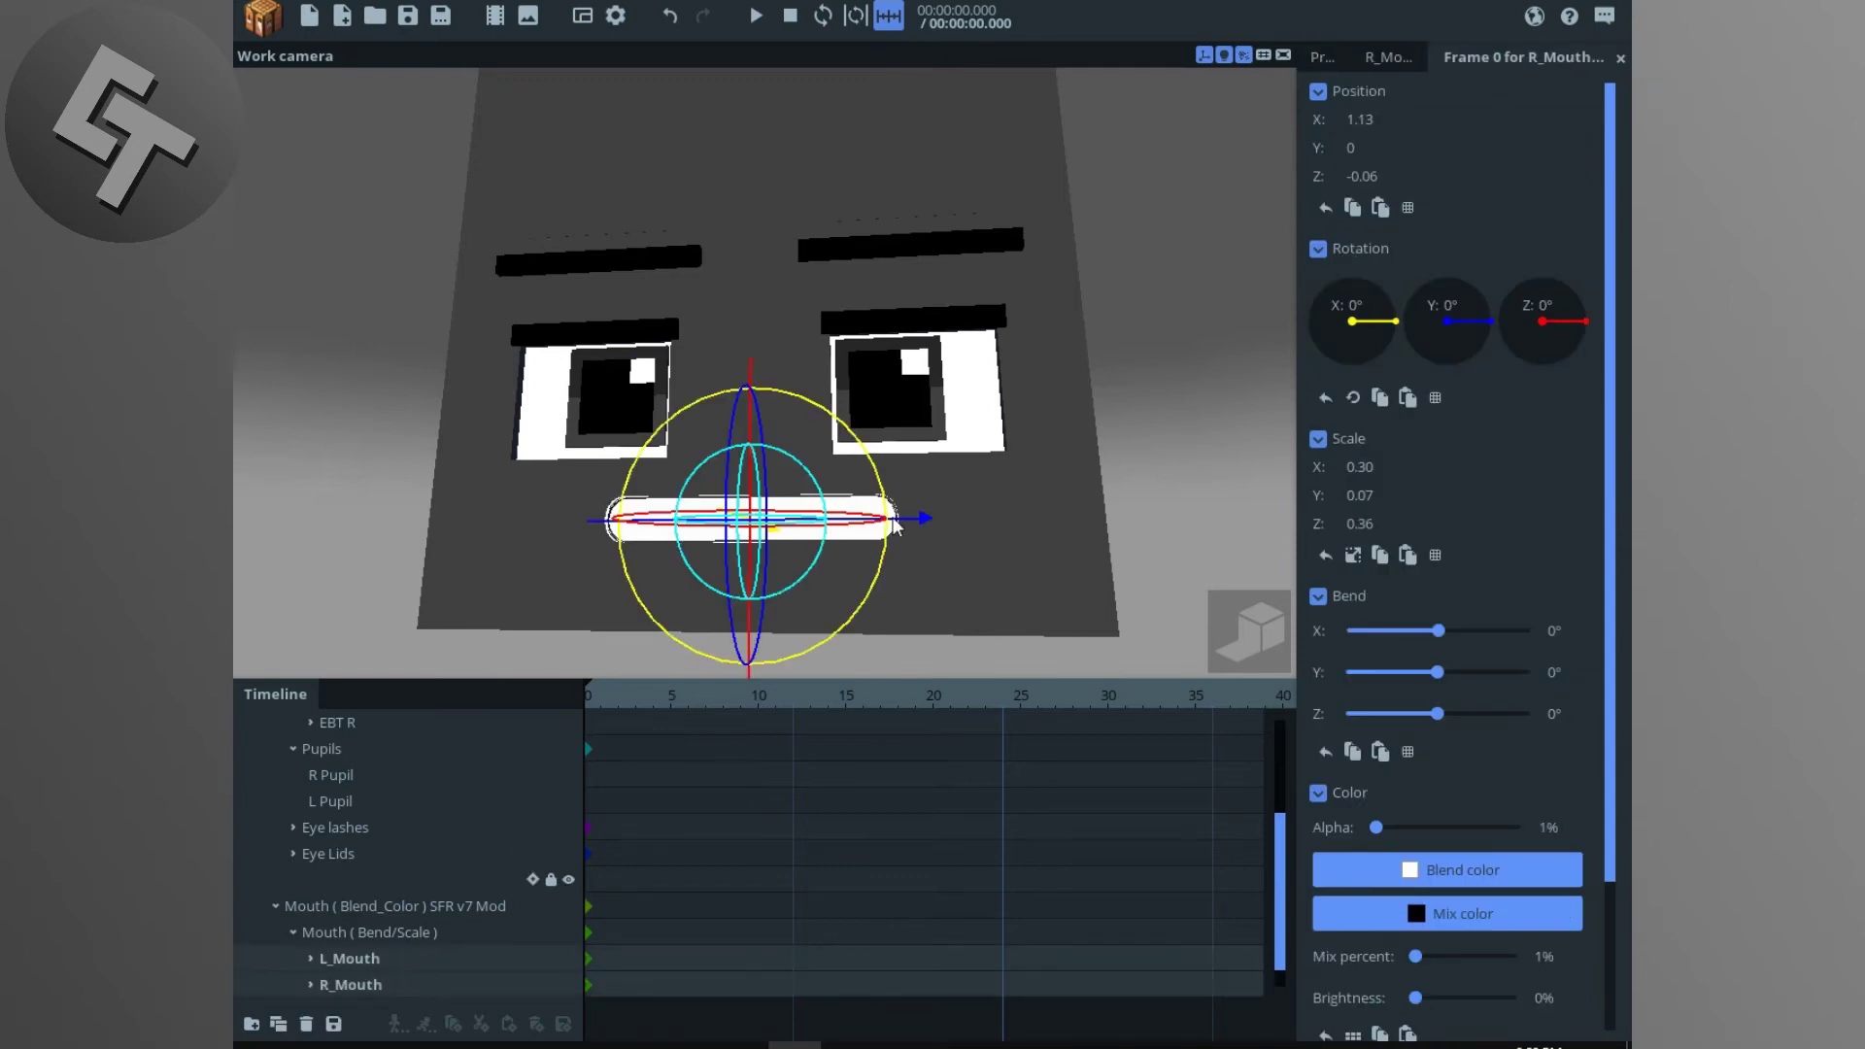
drag(1059, 393, 1111, 393)
Step: Try to transform the mouth with the Mouth (Bend/Scale) control
click(377, 940)
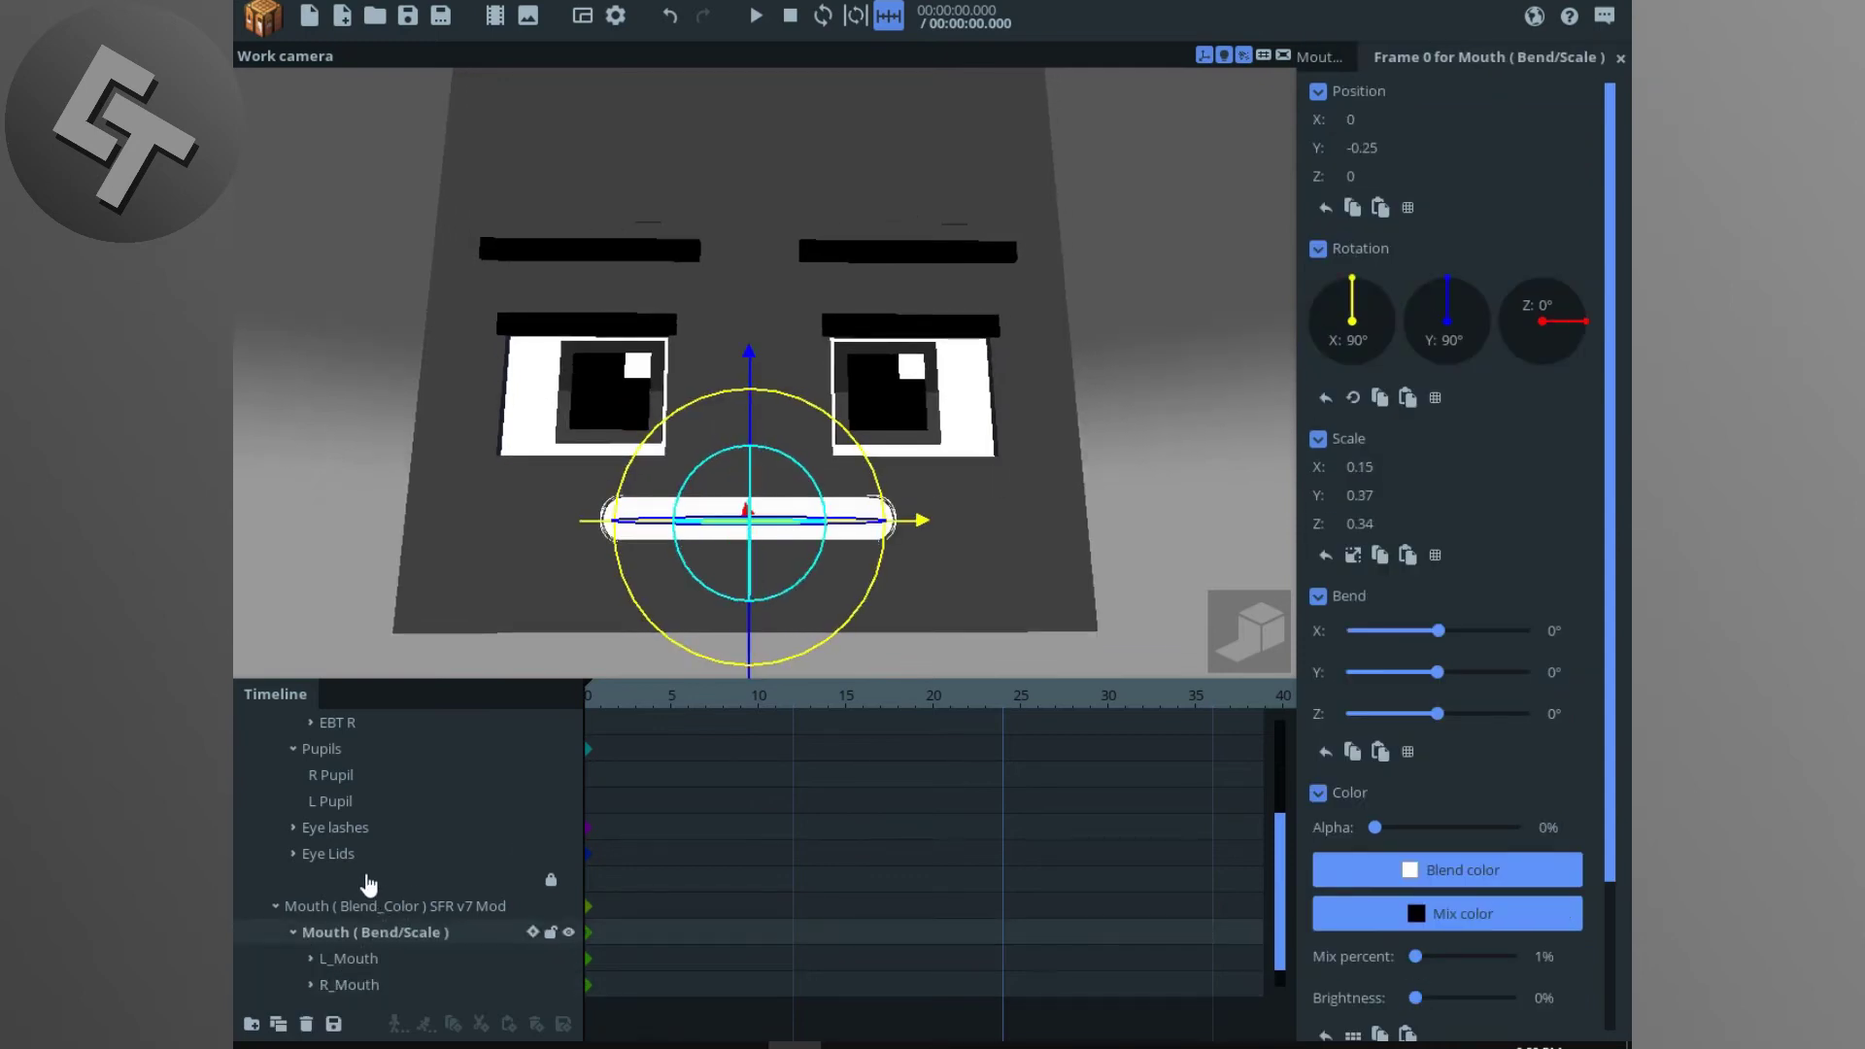
right_drag(1154, 467, 1120, 536)
scroll(1117, 546, up, 1)
mouse_move(949, 577)
mouse_down()
mouse_move(797, 525)
mouse_move(949, 577)
mouse_up()
scroll(874, 583, up, 2)
drag(789, 583, 861, 586)
right_drag(861, 586, 819, 563)
drag(817, 556, 876, 567)
mouse_move(1127, 503)
mouse_down()
mouse_move(1224, 500)
mouse_move(1117, 507)
mouse_up()
scroll(1133, 504, down, 3)
key(ctrl+z)
Step: Try a different Y scale and placement for the Mouth (Bend/Scale) control
scroll(1199, 507, up, 3)
drag(1384, 500, 1217, 503)
key(ctrl+z)
mouse_move(851, 517)
mouse_down()
mouse_move(865, 527)
mouse_move(830, 546)
mouse_up()
key(ctrl+z)
Step: Check the L_Mouth and R_Mouth parts and collapse the Mouth (Bend/Scale) group
click(344, 963)
click(362, 983)
key(ctrl+z)
click(291, 907)
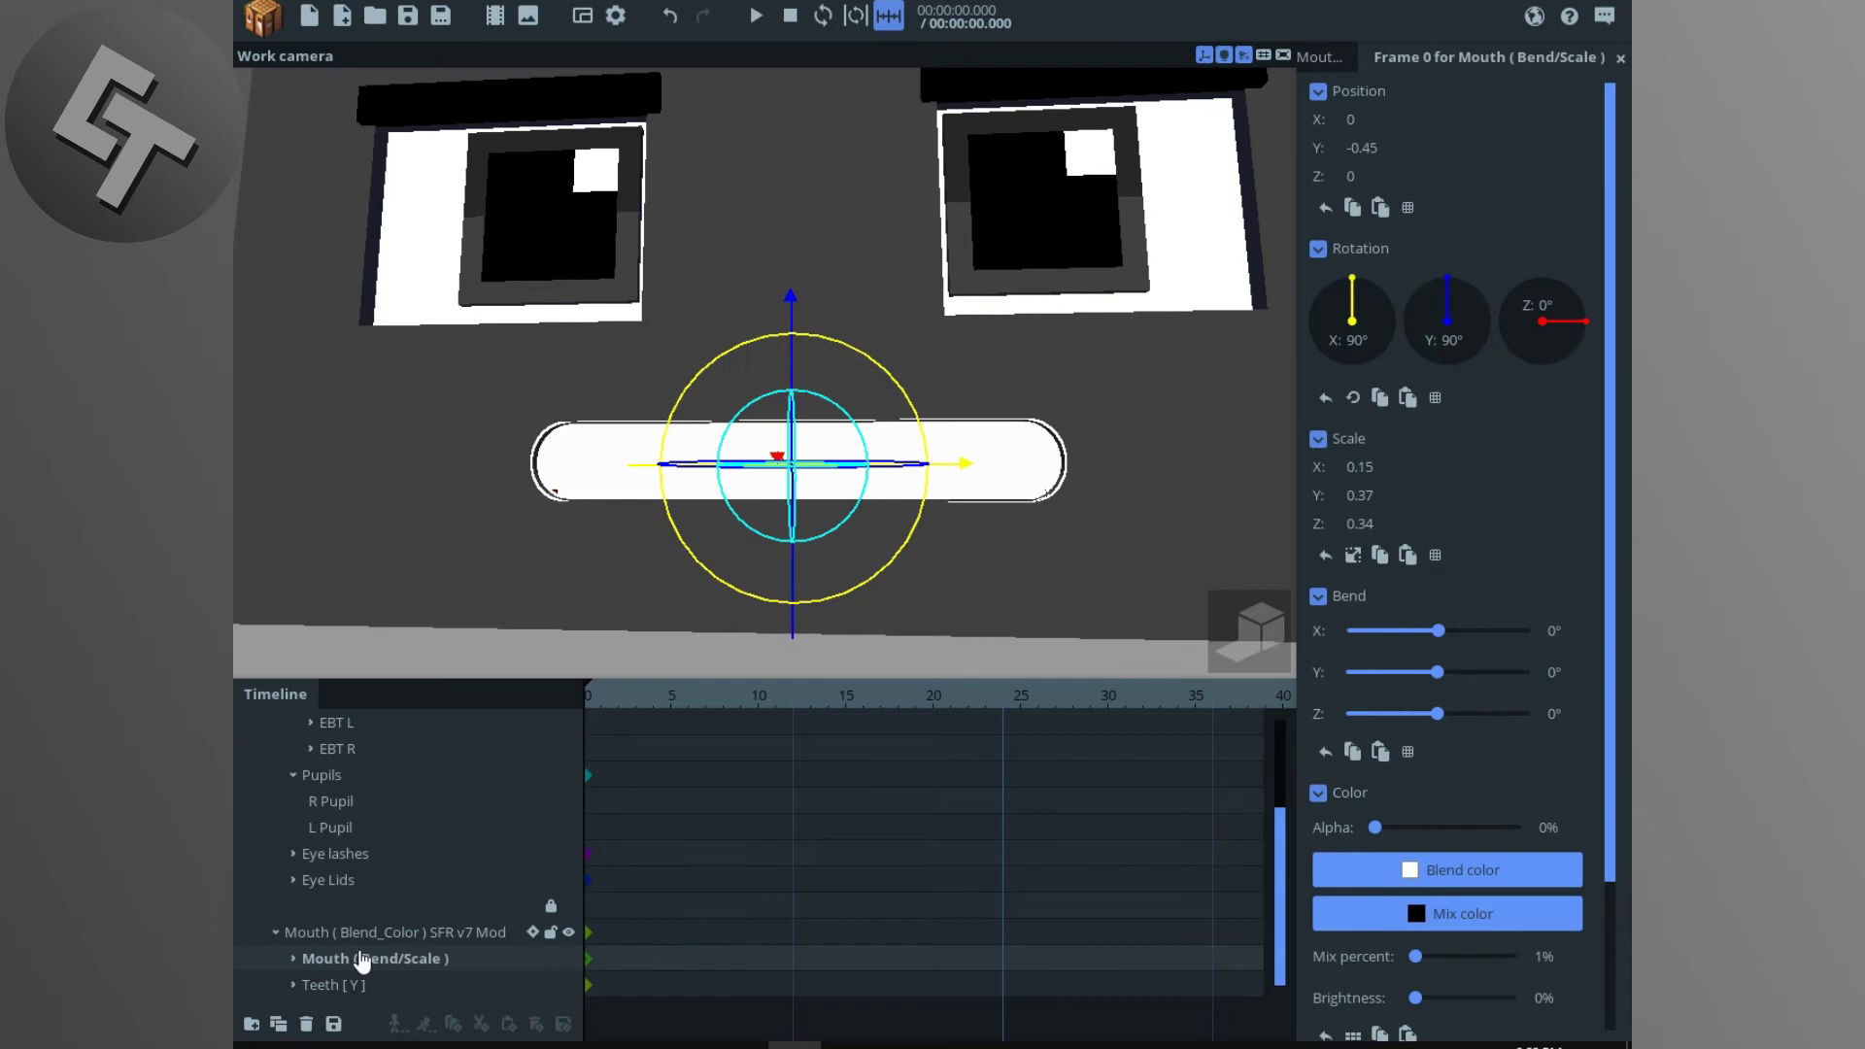
Step: Try changing the Y scale and height of the Teeth [Y] group inside the mouth
click(359, 940)
click(356, 984)
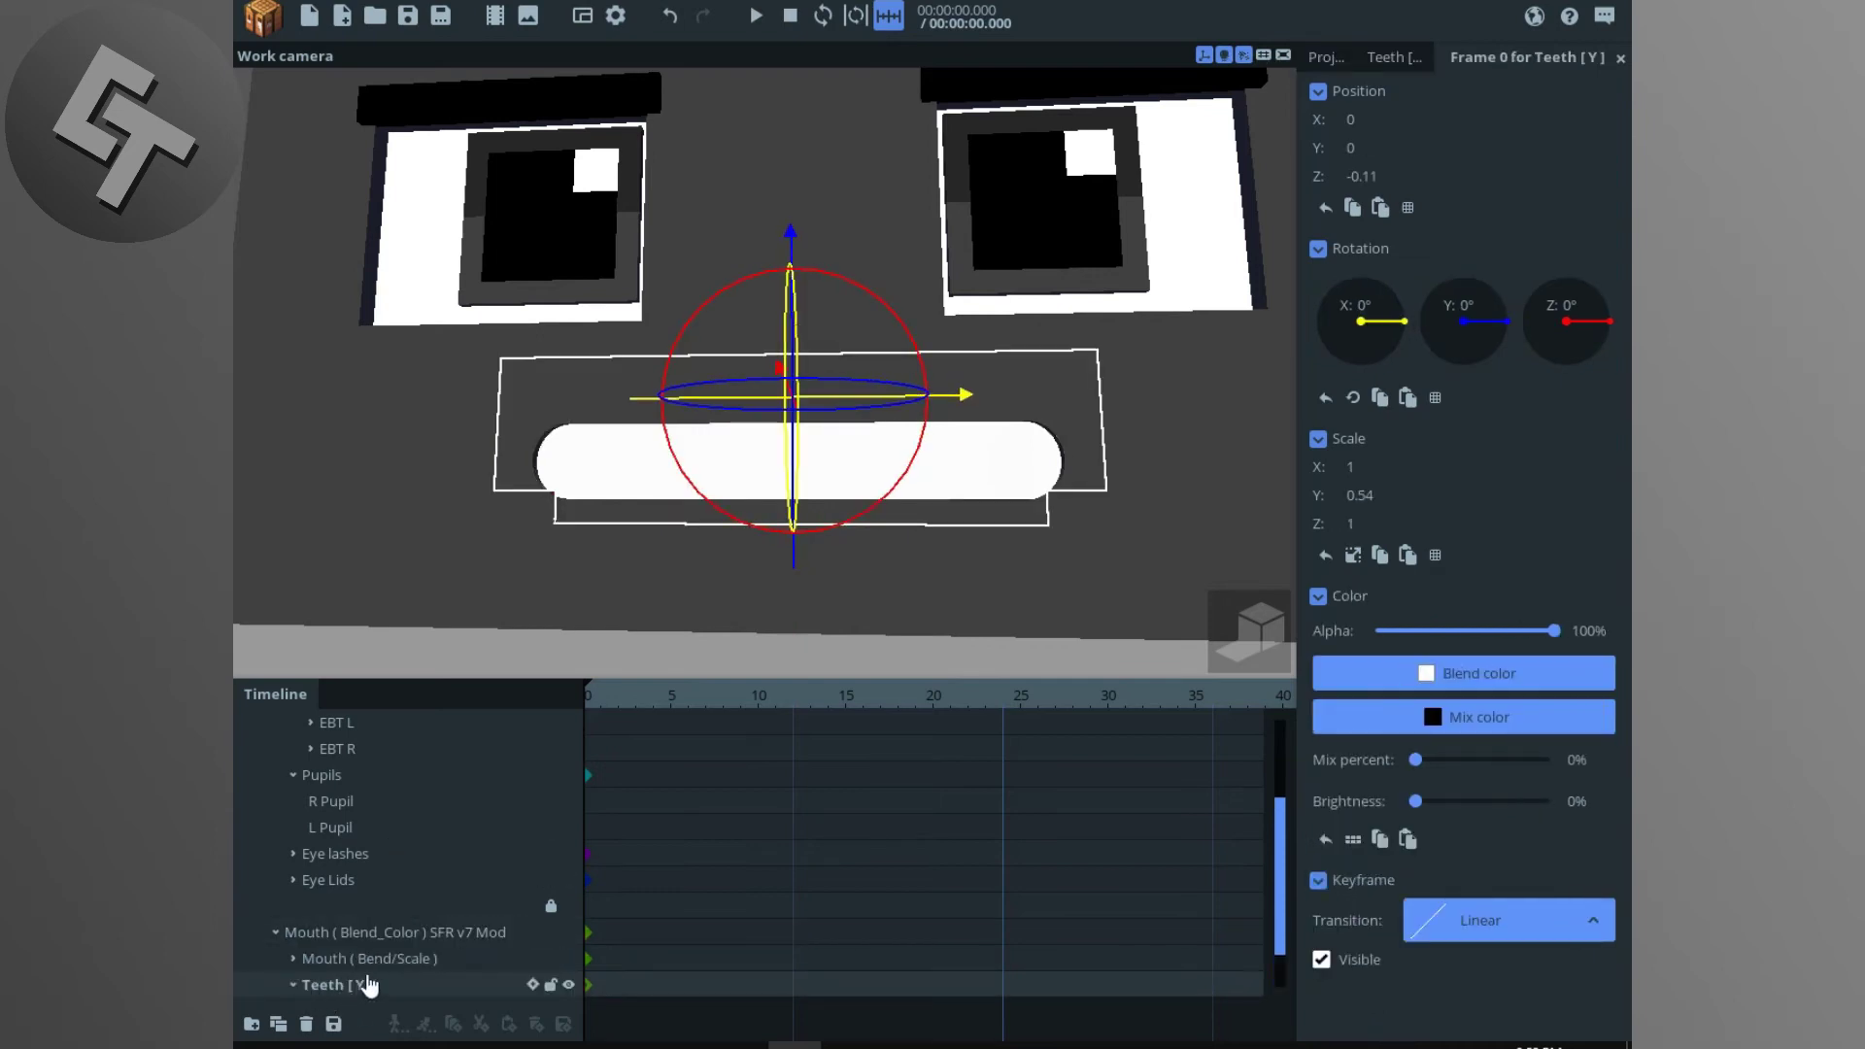
double_click(357, 984)
drag(1380, 495, 1401, 497)
drag(795, 562, 807, 536)
middle_drag(828, 571, 1001, 490)
key(ctrl+z)
key(ctrl+z)
key(ctrl+z)
key(ctrl+z)
key(ctrl+z)
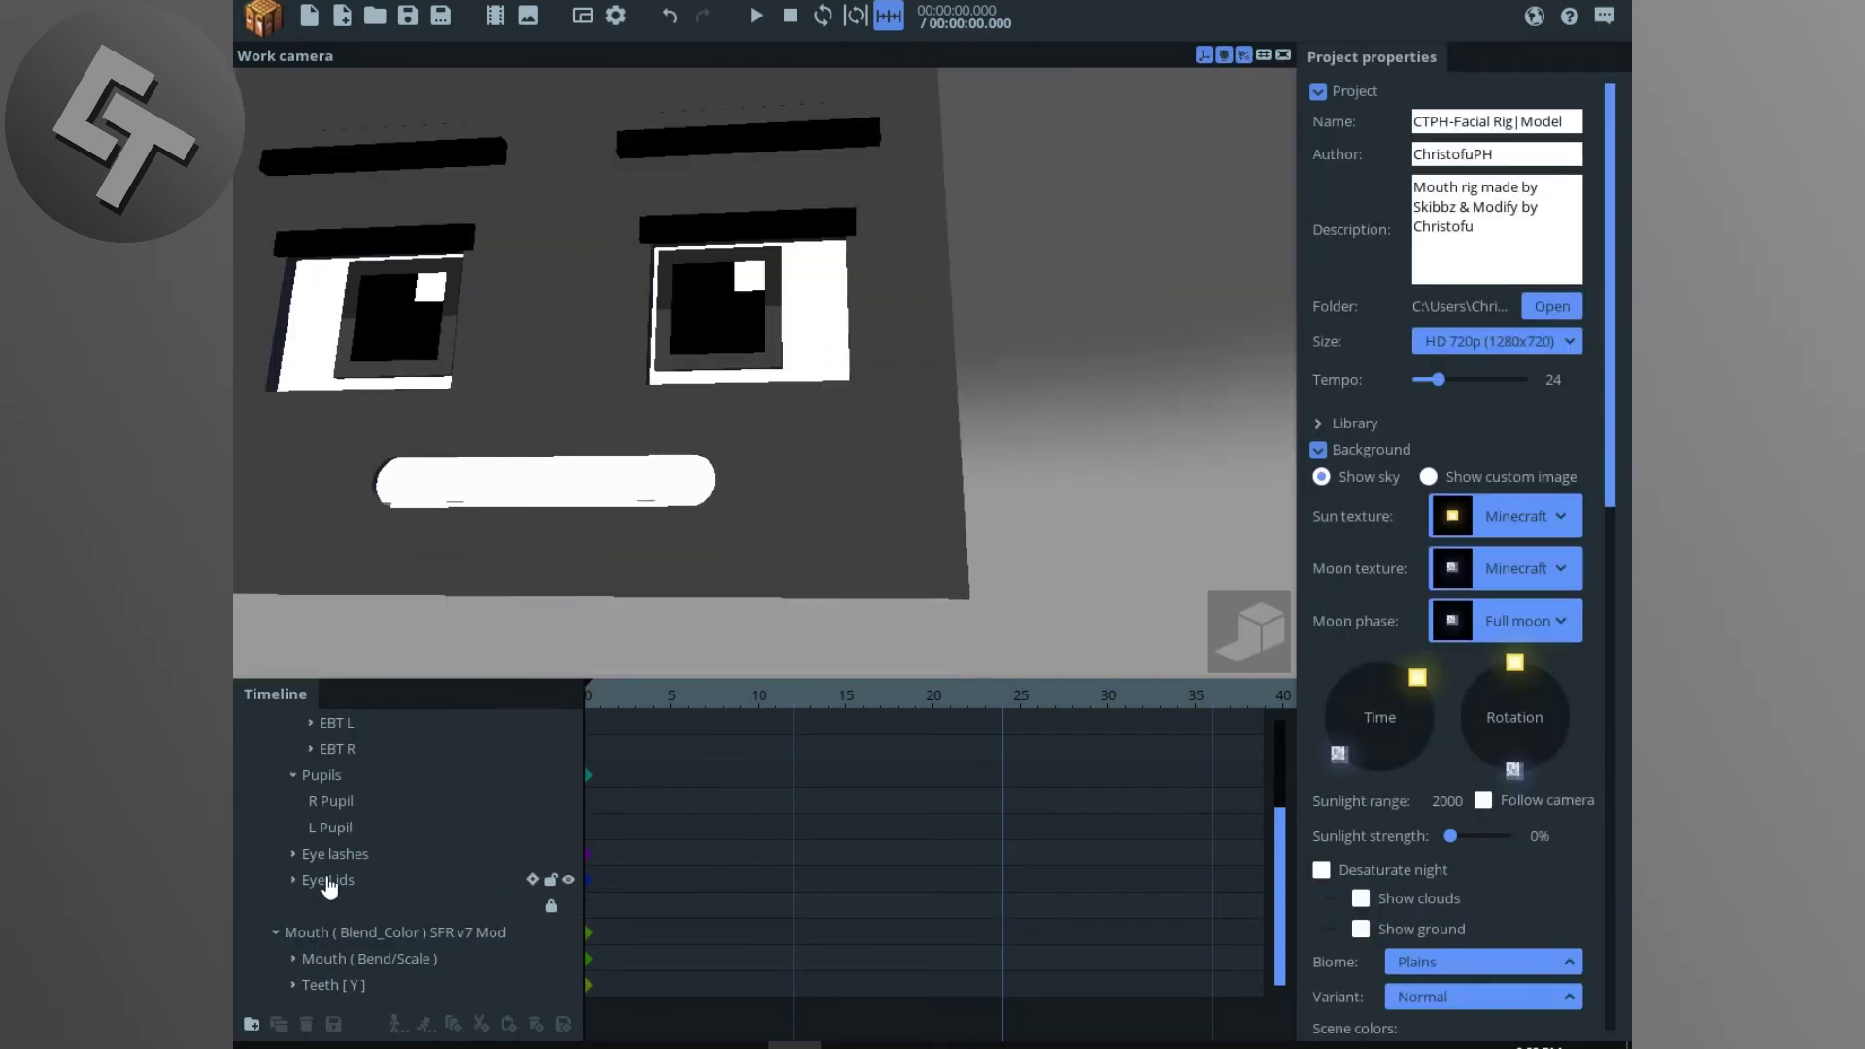
Step: Undo the remaining test changes to the mouth, pupils, eyebrows, eyelashes and eyelids
click(330, 882)
drag(855, 481, 887, 441)
scroll(1056, 398, down, 3)
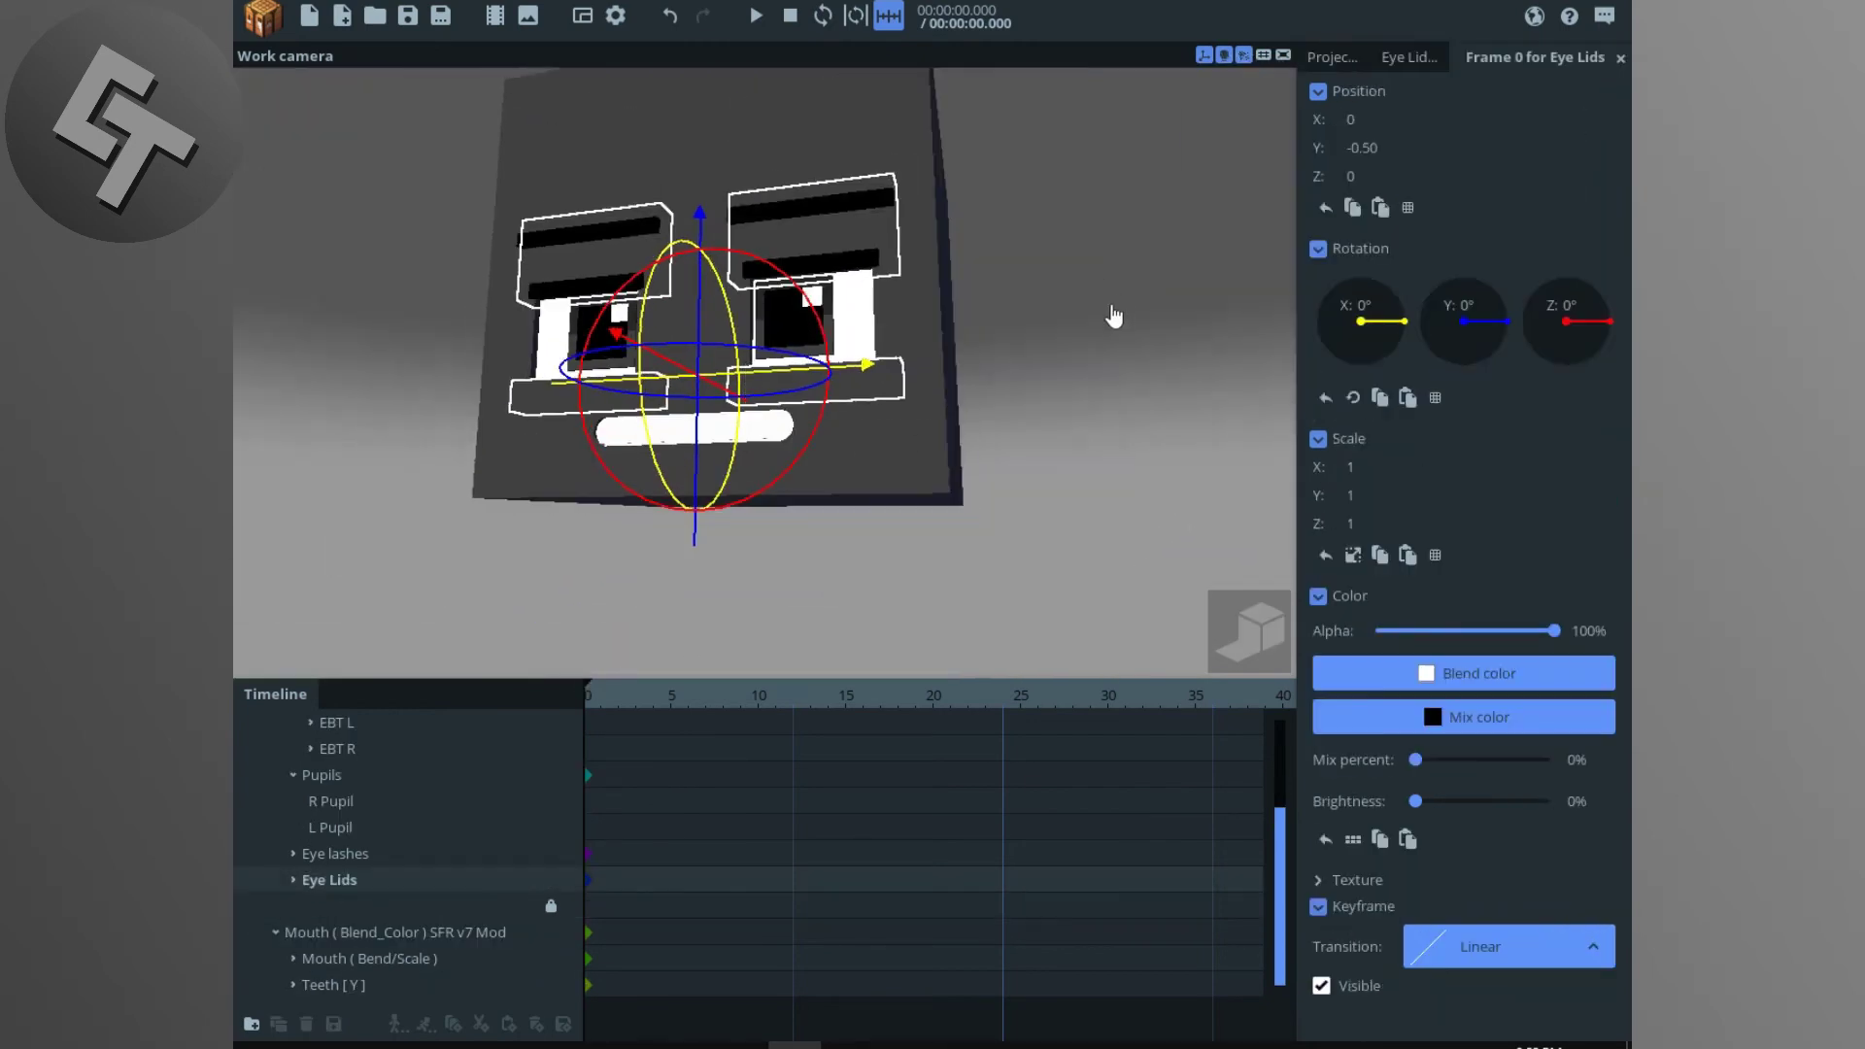
drag(1120, 307, 1044, 341)
key(ctrl+z)
key(ctrl+z)
key(ctrl+z)
key(ctrl+z)
key(ctrl+z)
key(ctrl+z)
key(ctrl+z)
key(ctrl+z)
key(ctrl+z)
key(ctrl+z)
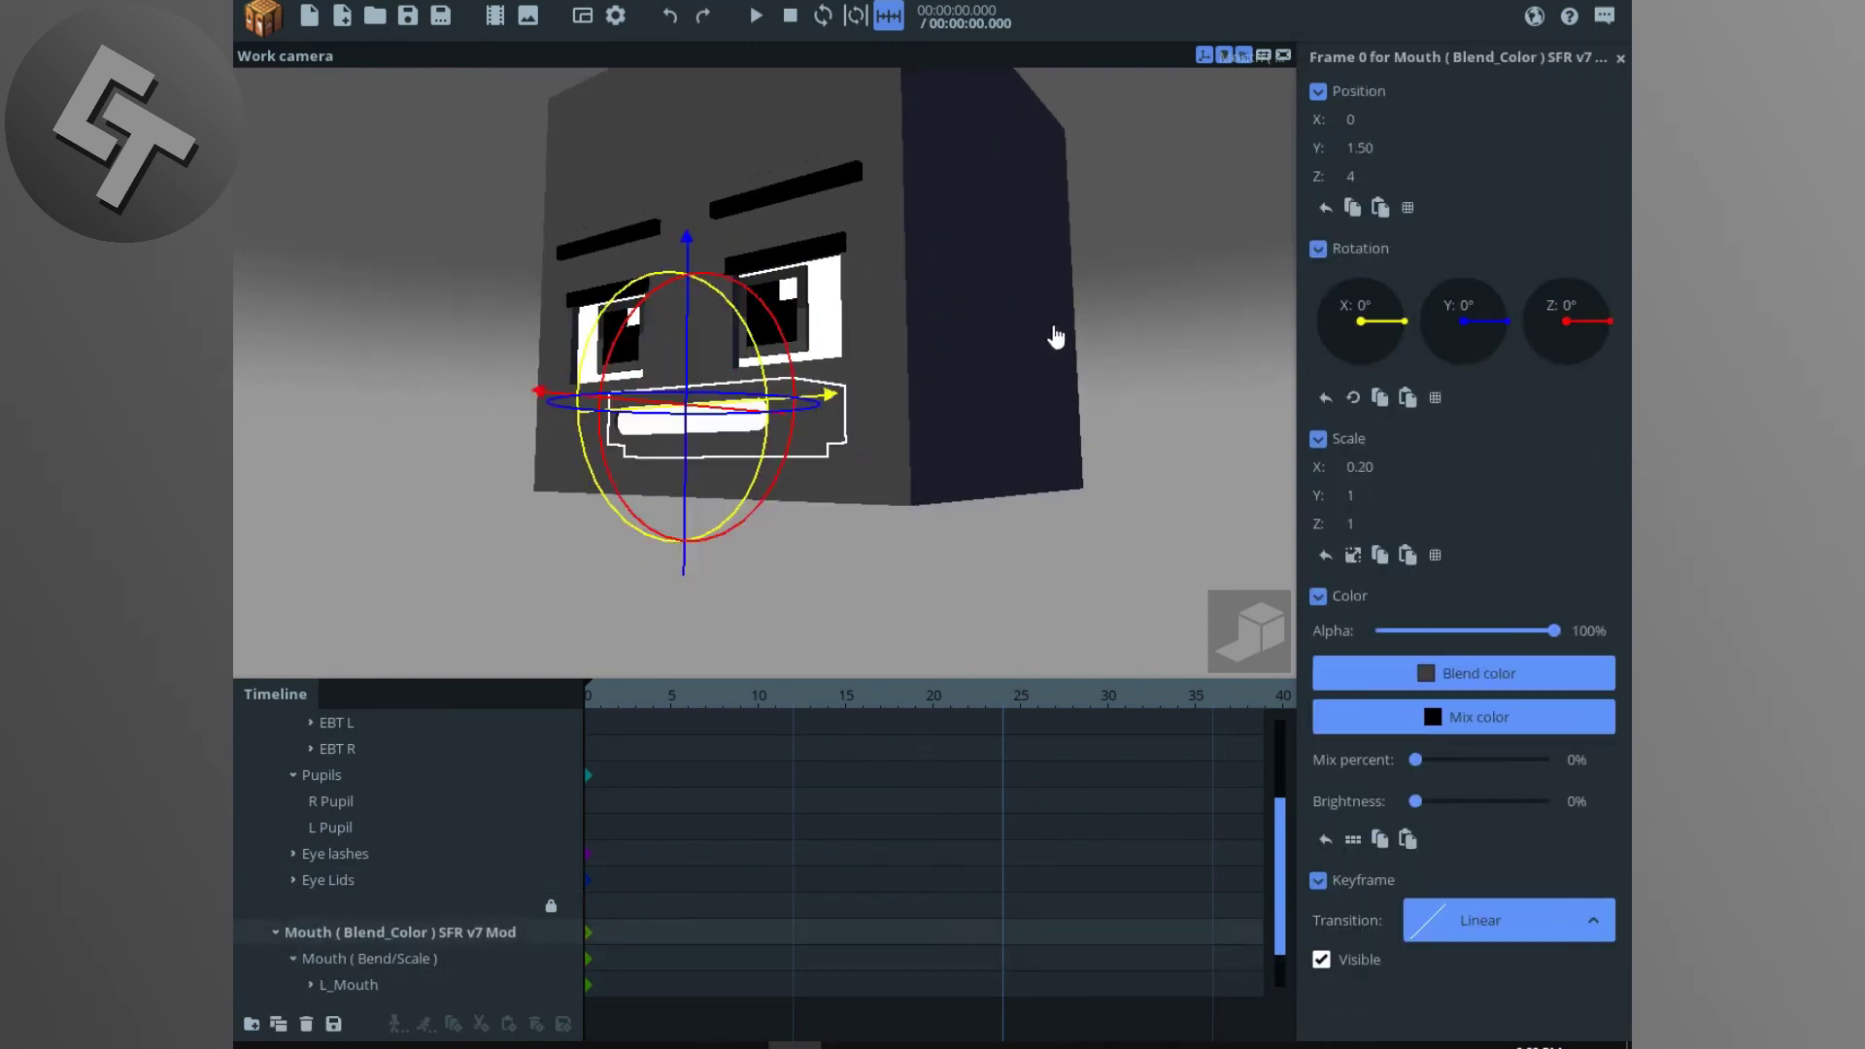
click(1055, 338)
click(1054, 338)
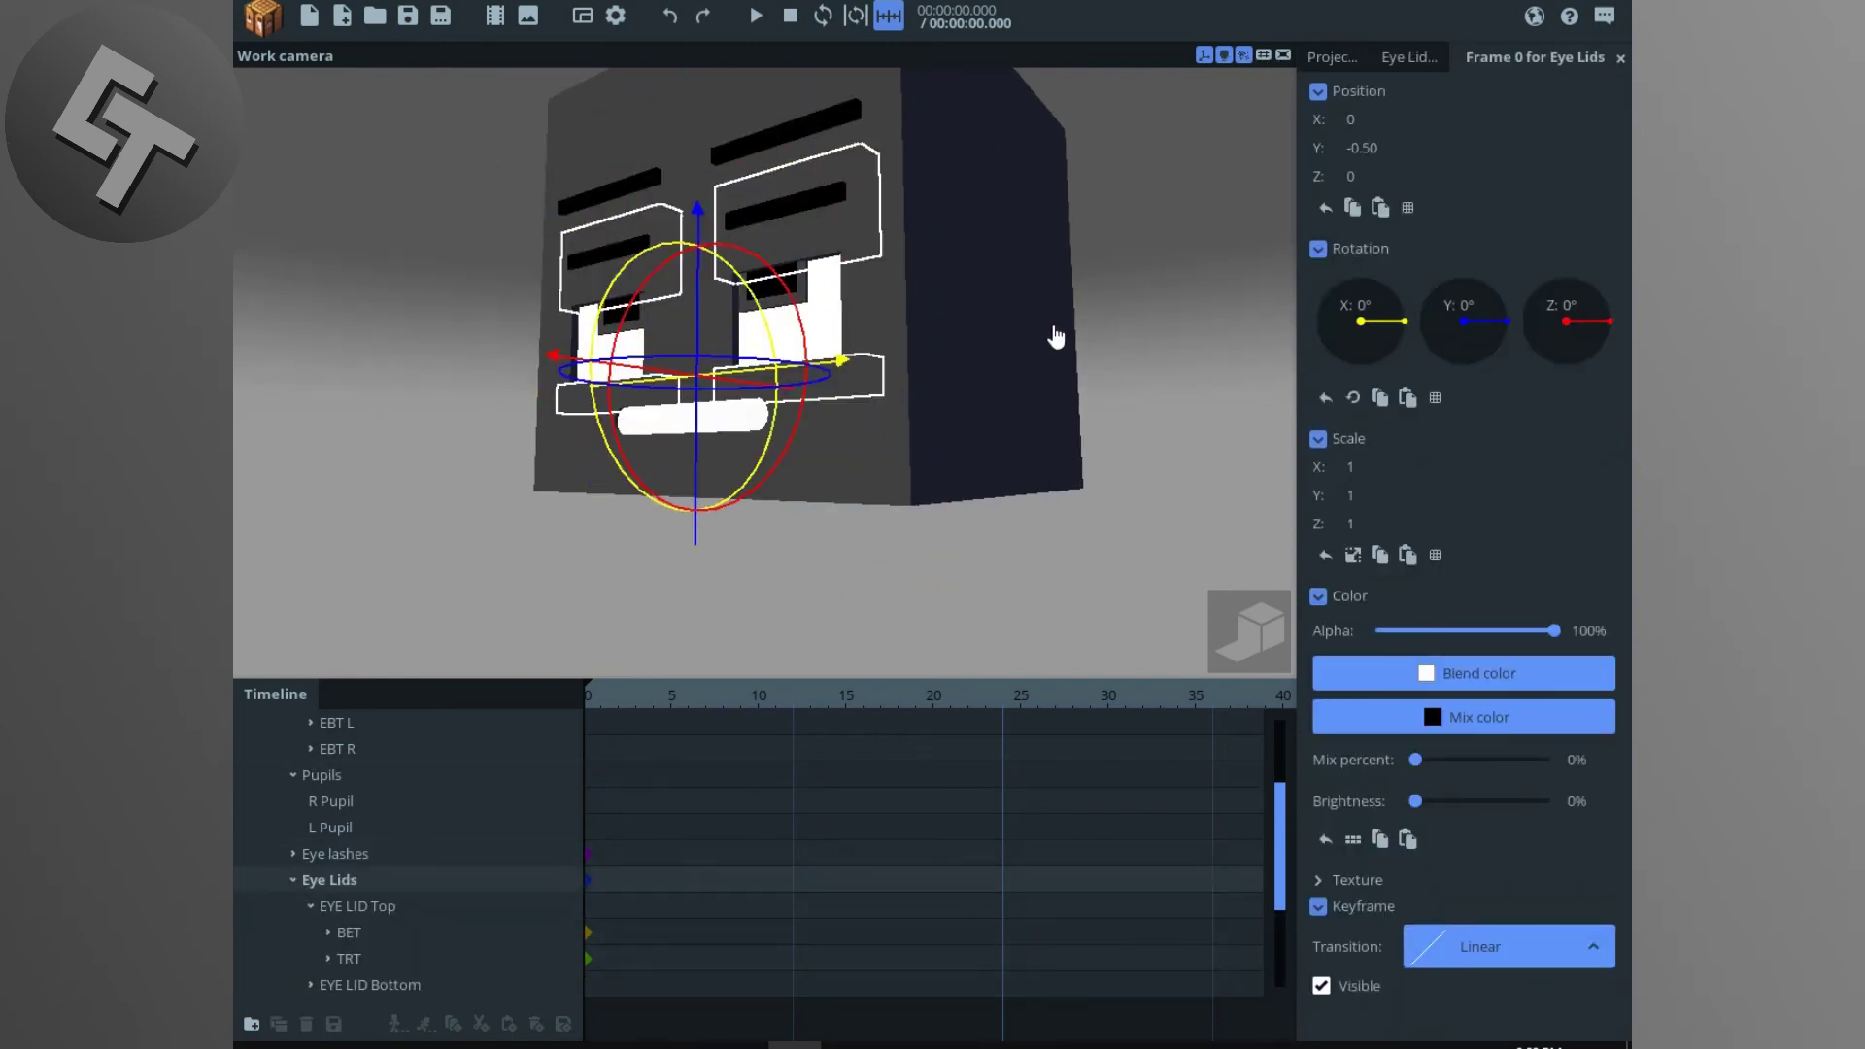
click(1055, 338)
click(1055, 338)
key(ctrl+z)
key(ctrl+z)
key(ctrl+z)
key(ctrl+z)
key(ctrl+z)
key(ctrl+z)
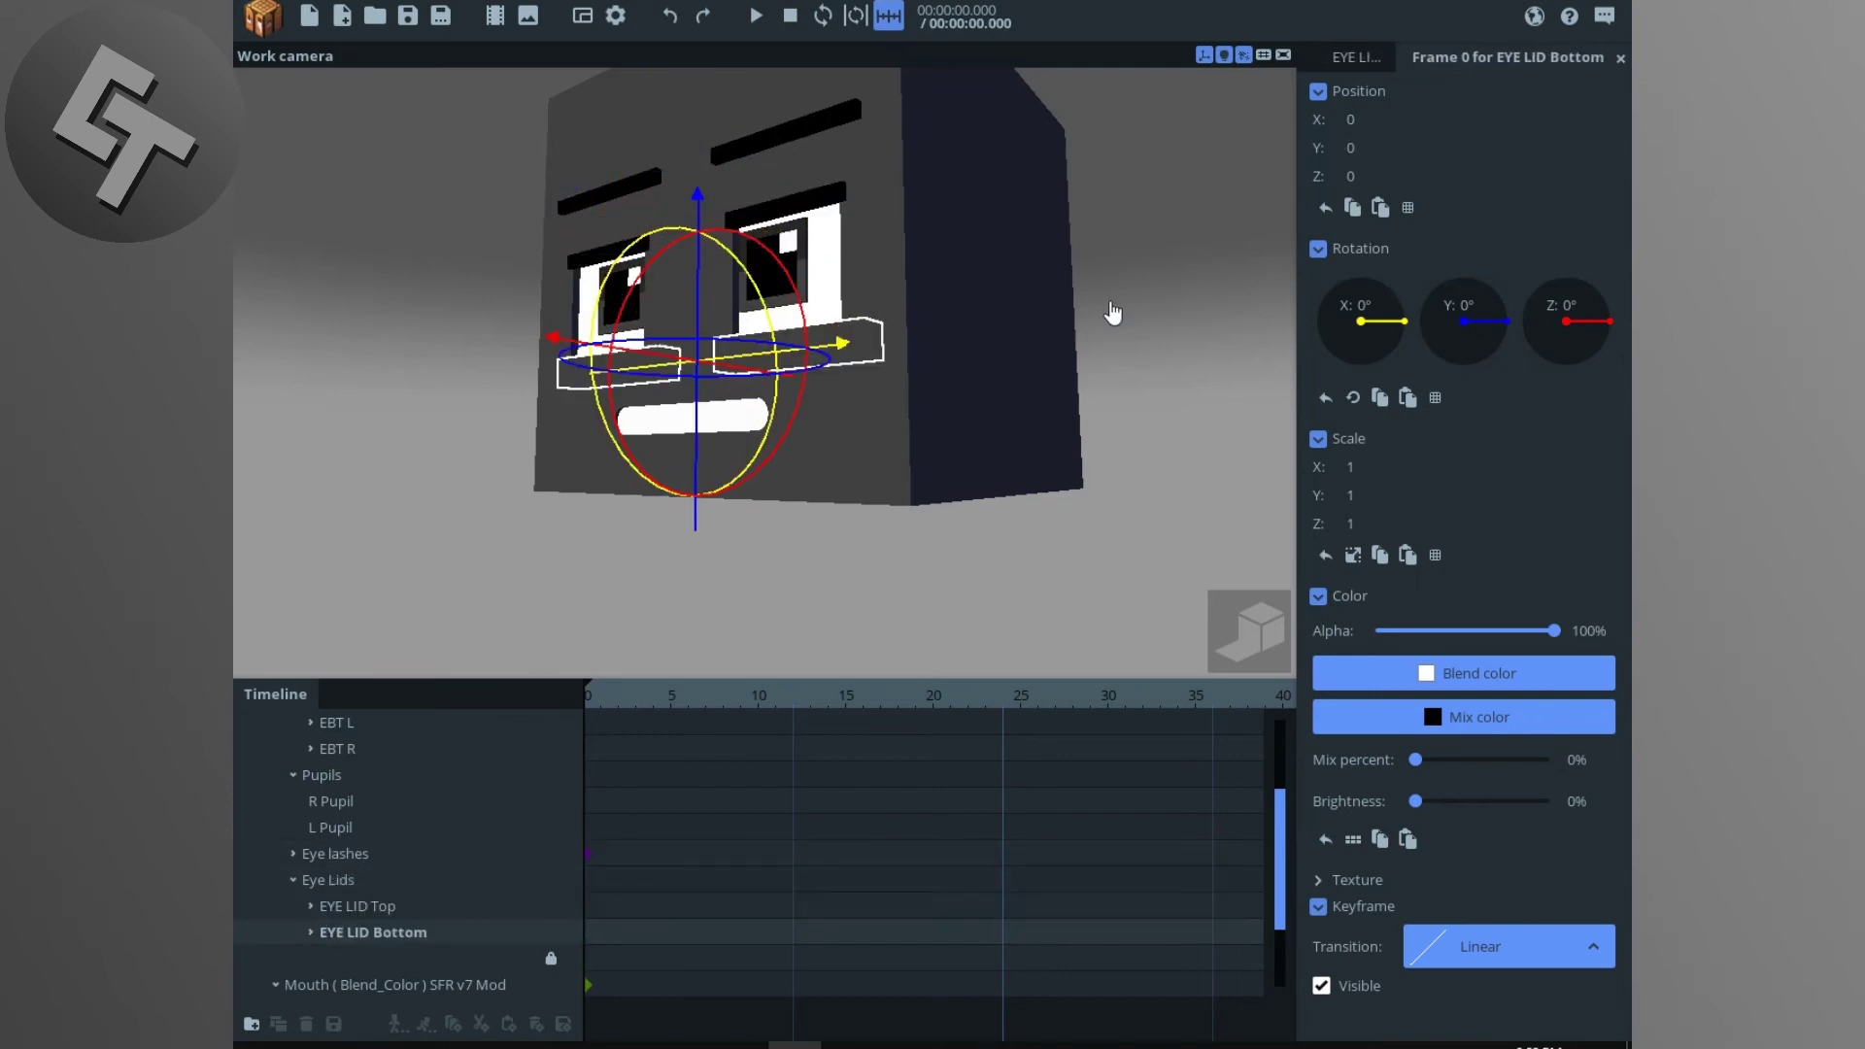
Step: Deselect everything and save the facial rig project
click(1141, 304)
drag(1141, 304, 1153, 301)
scroll(1153, 301, down, 1)
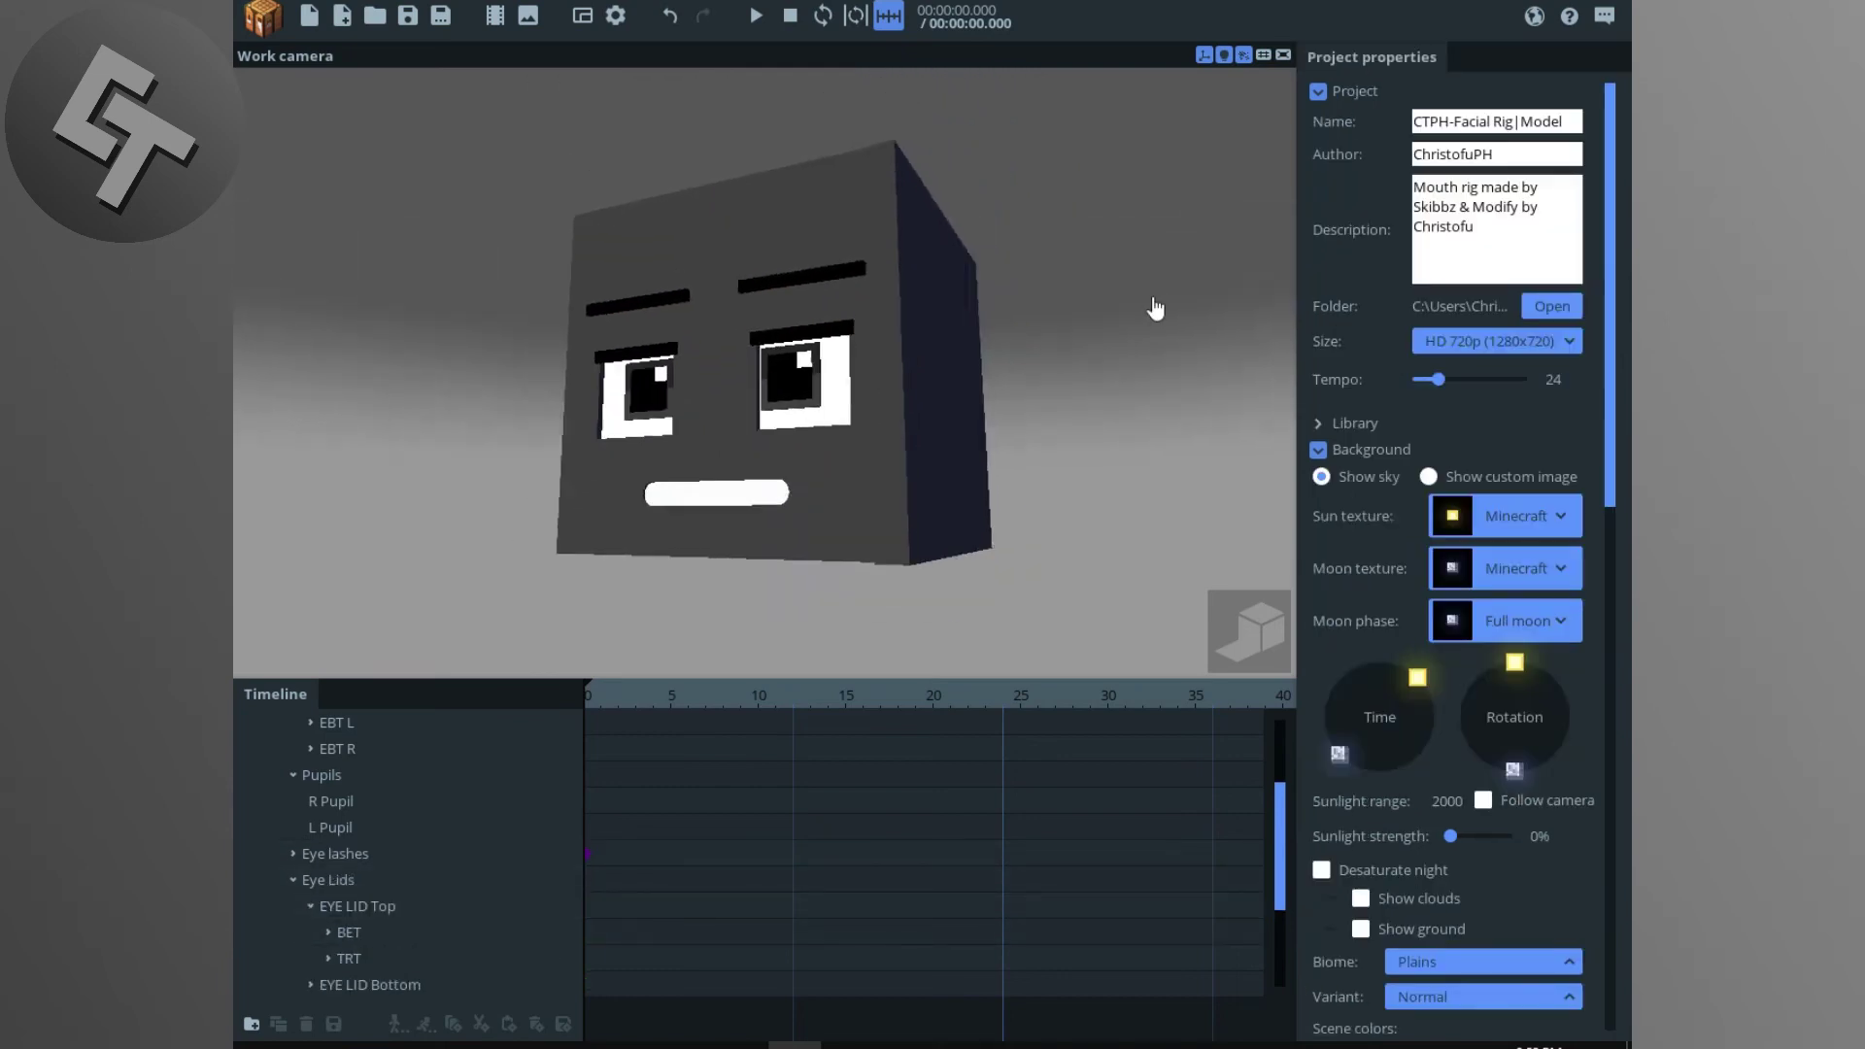
scroll(1080, 388, down, 1)
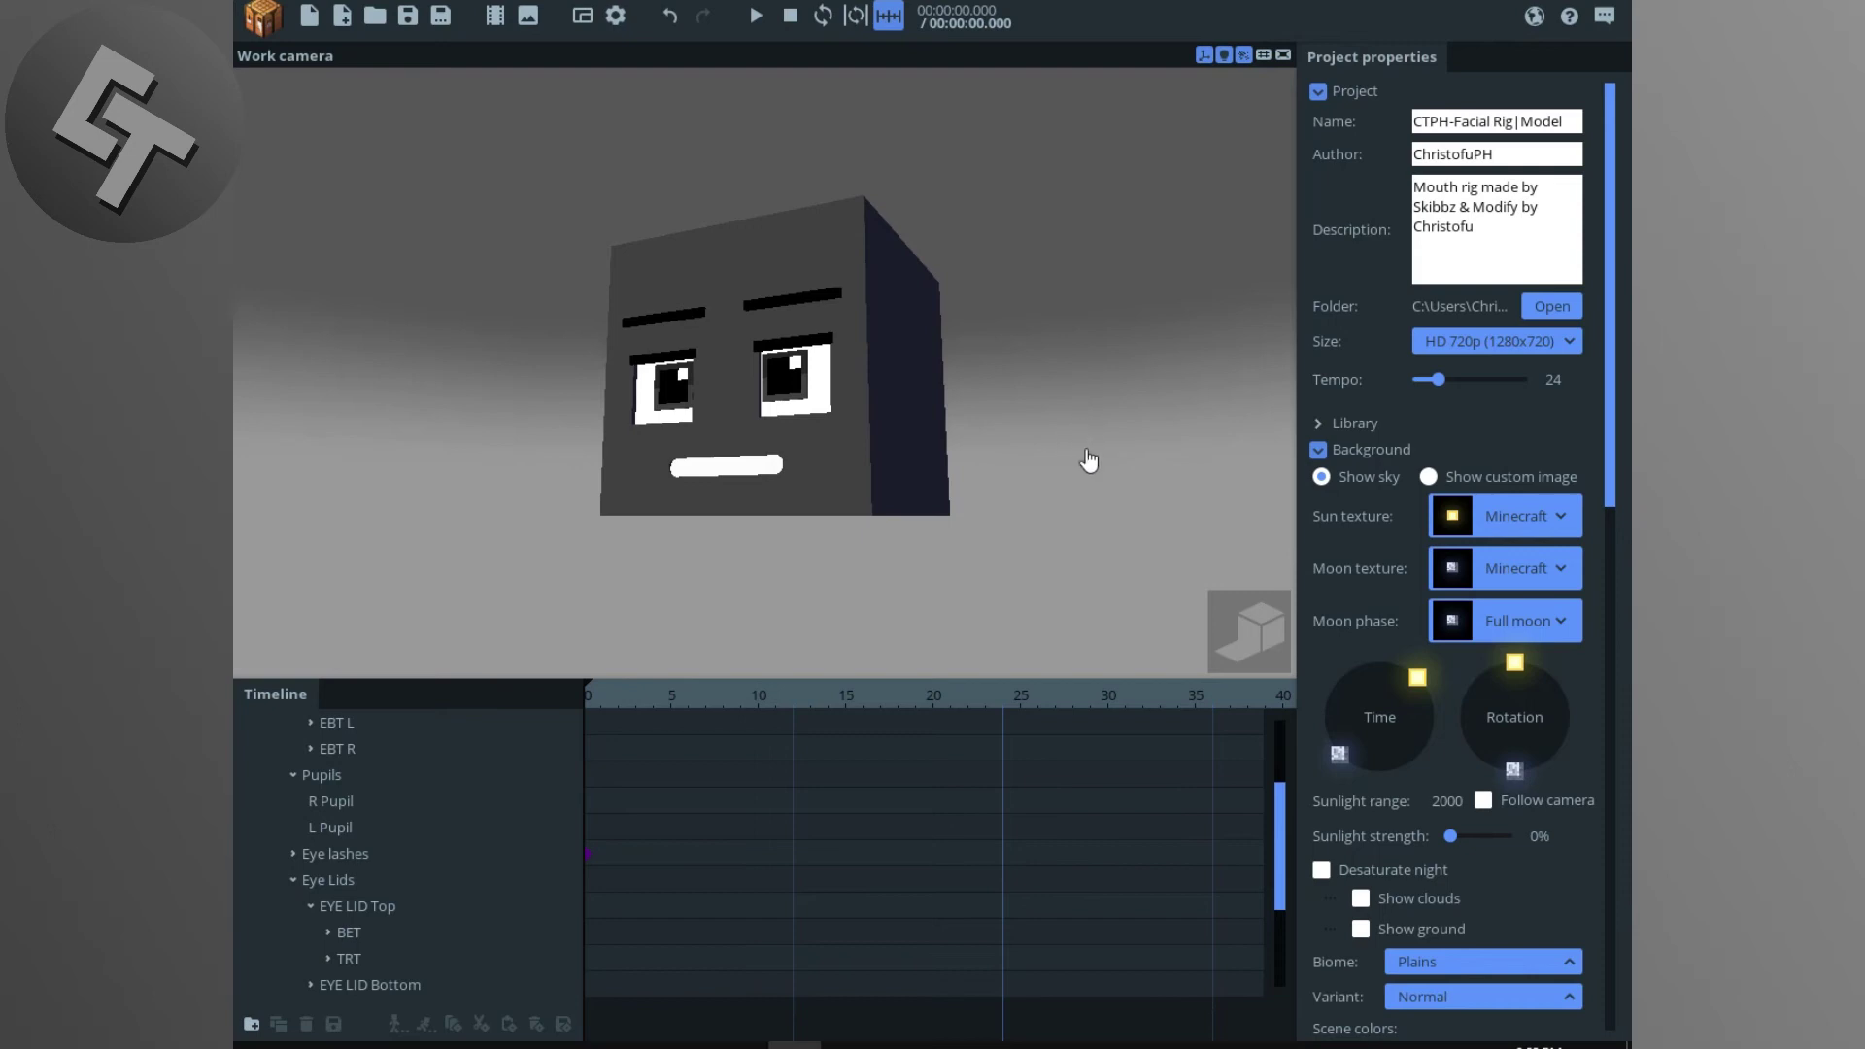
key(ctrl+s)
middle_drag(1079, 437, 962, 447)
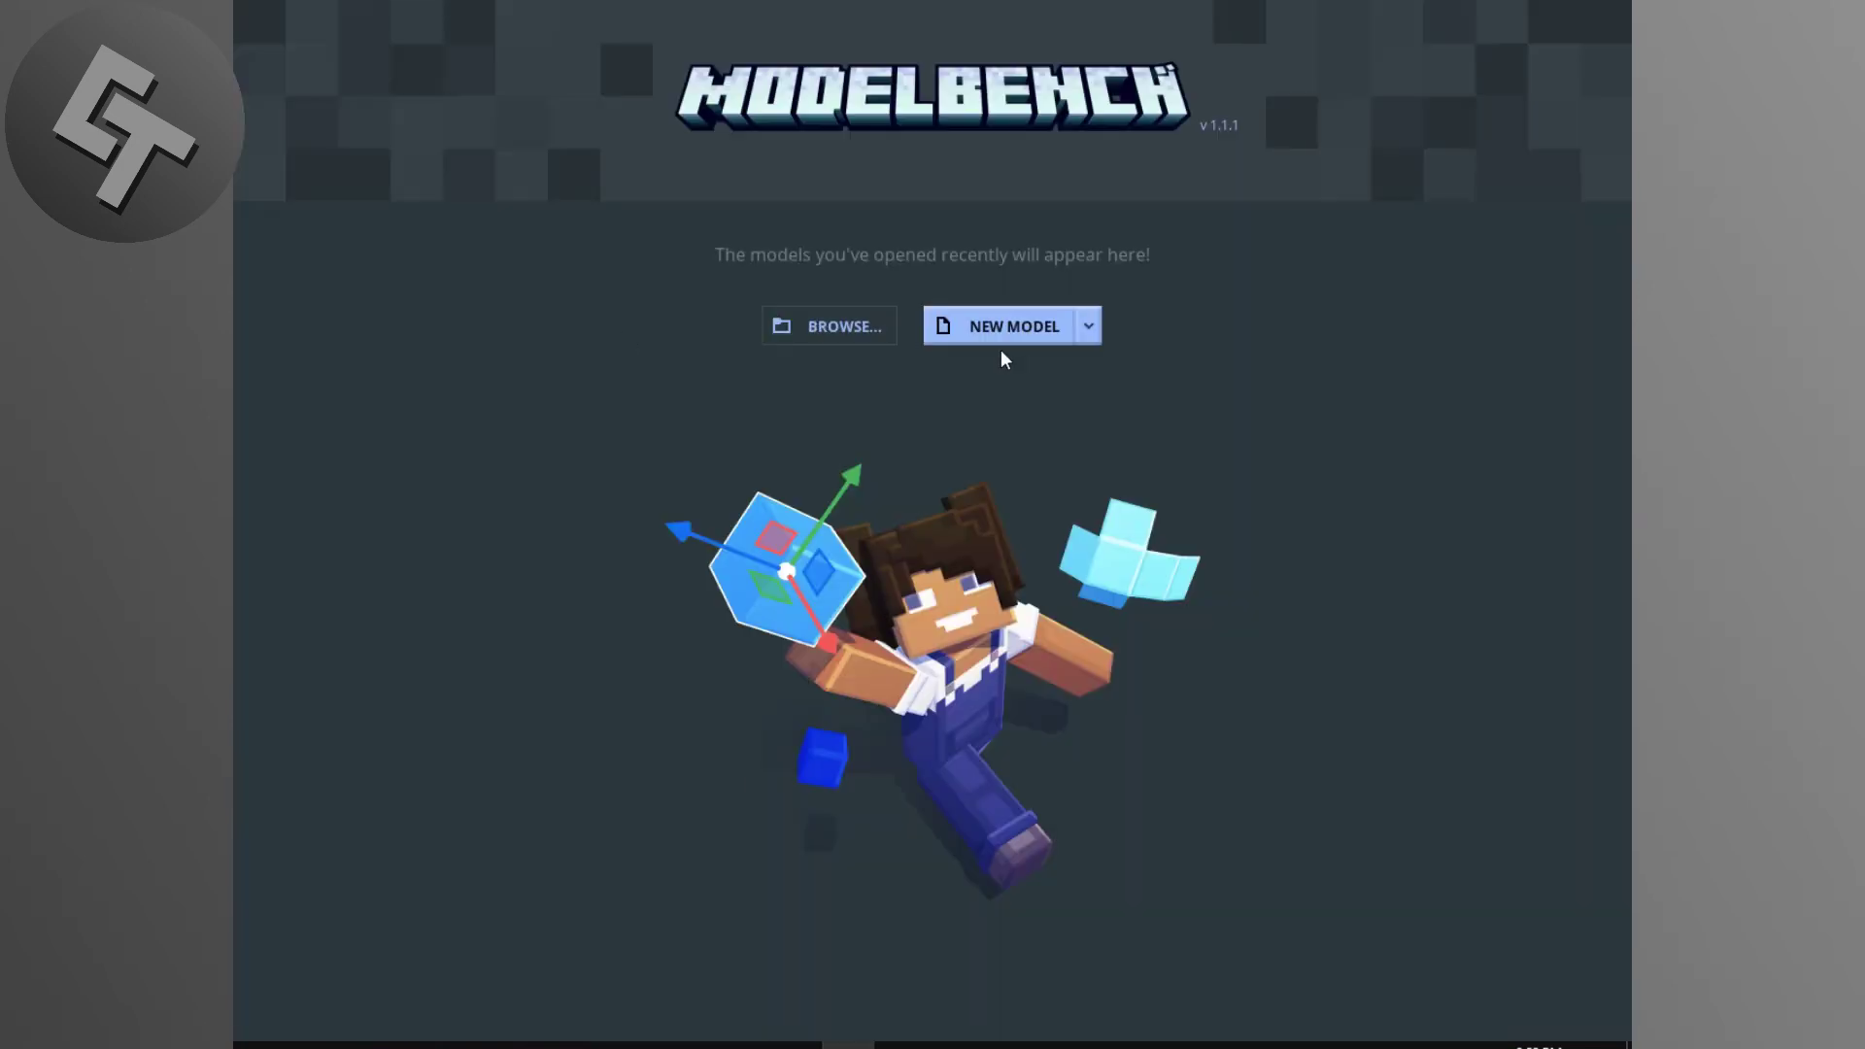
Step: Switch to Modelbench and open the CTPH-FR model file
click(831, 328)
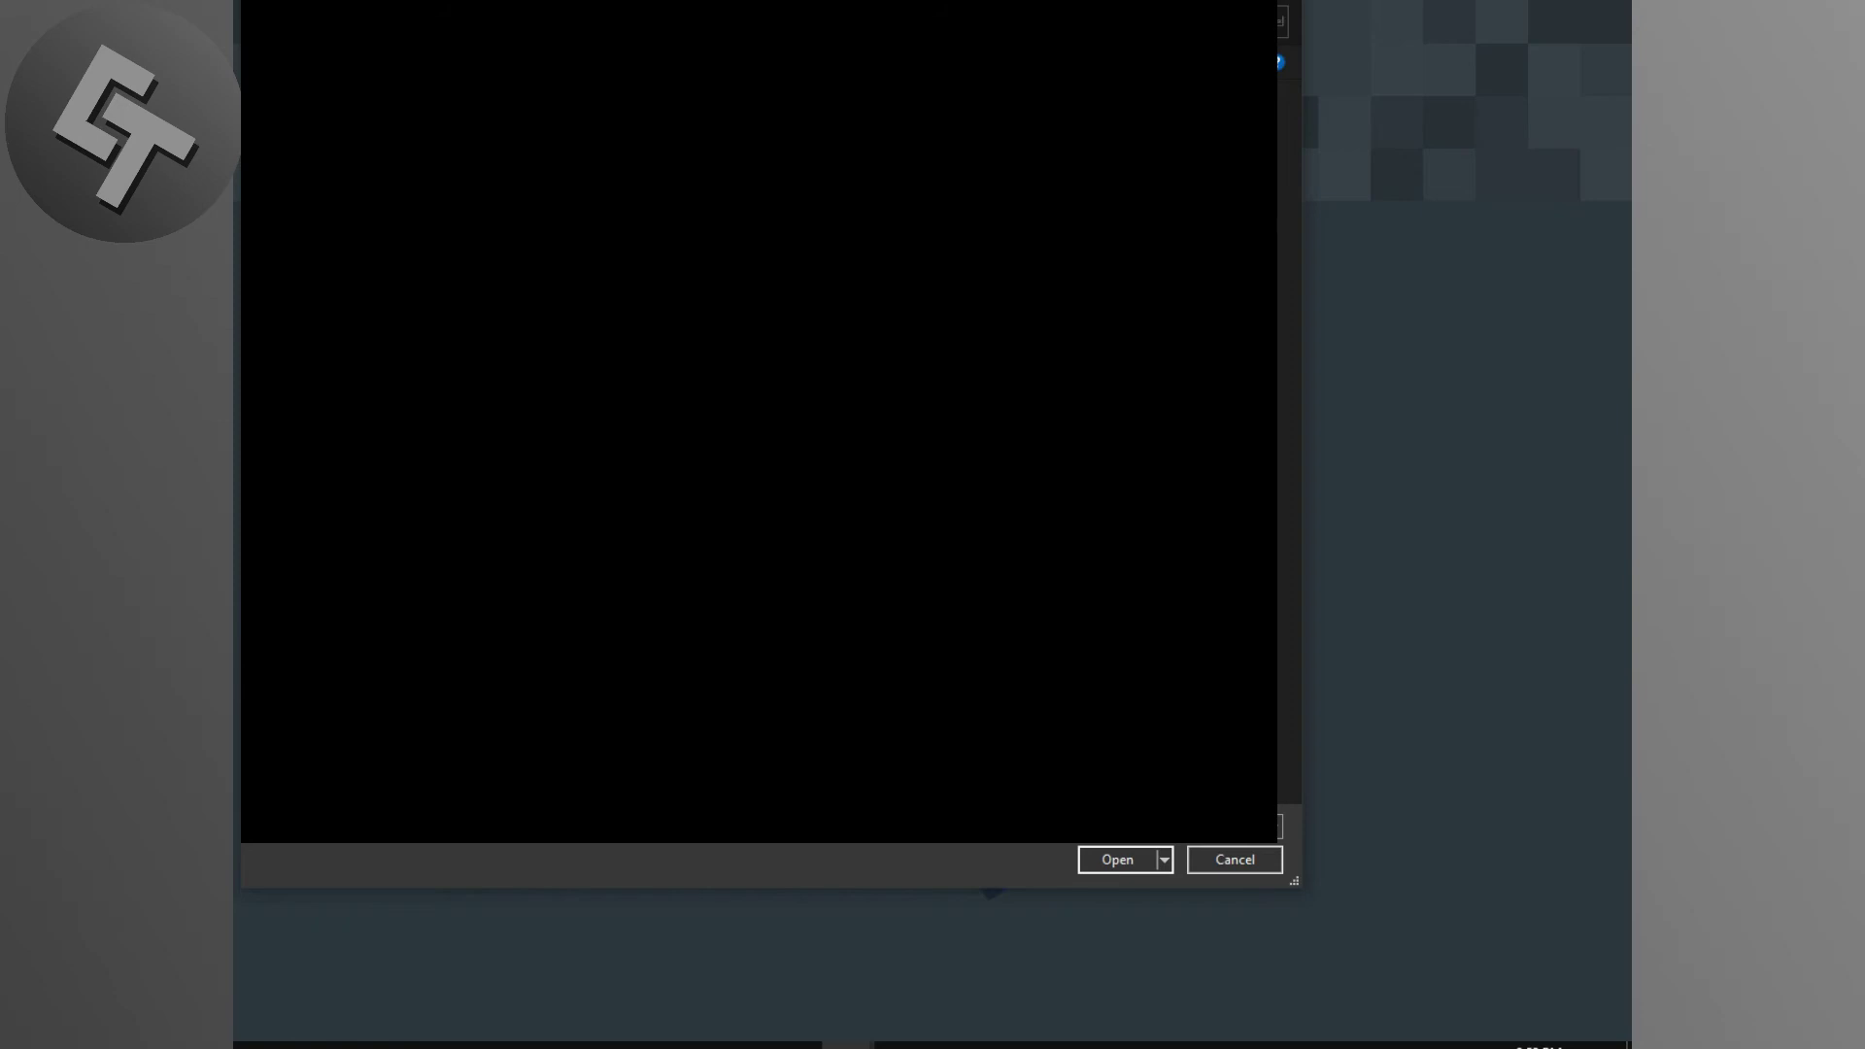
click(1132, 861)
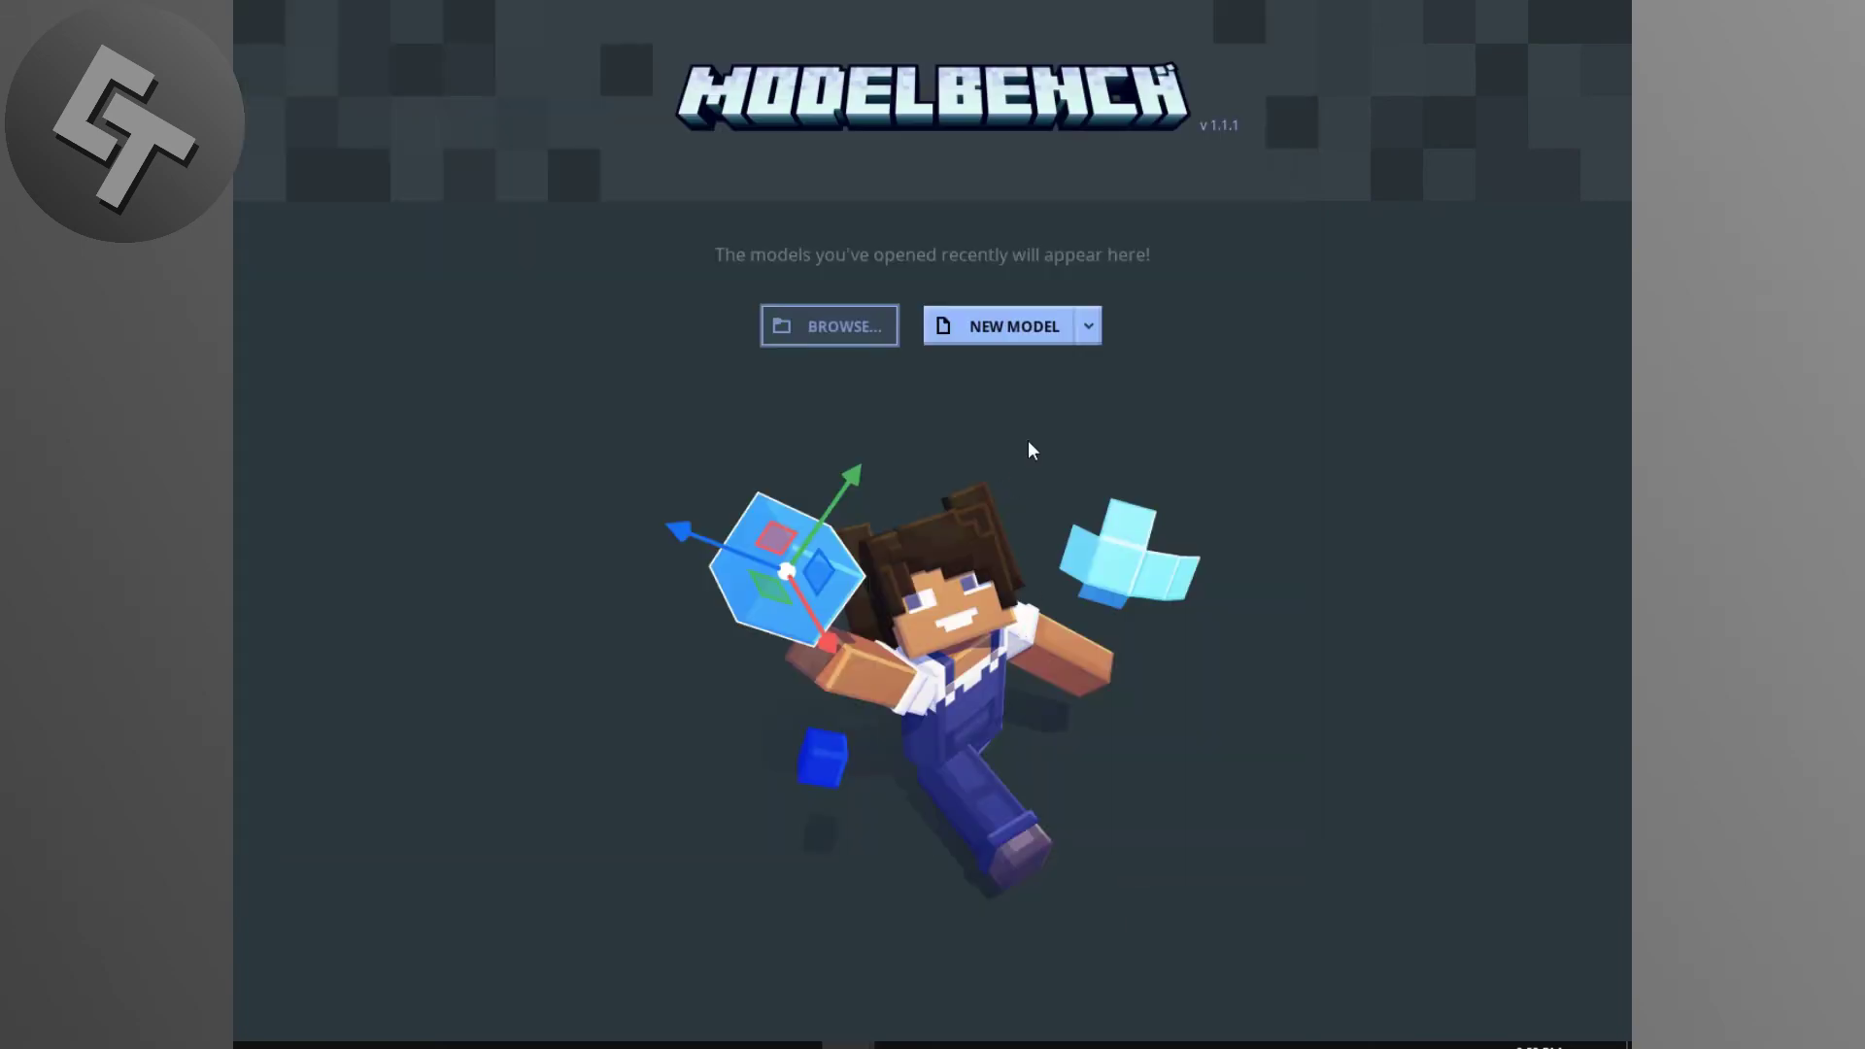
click(1150, 417)
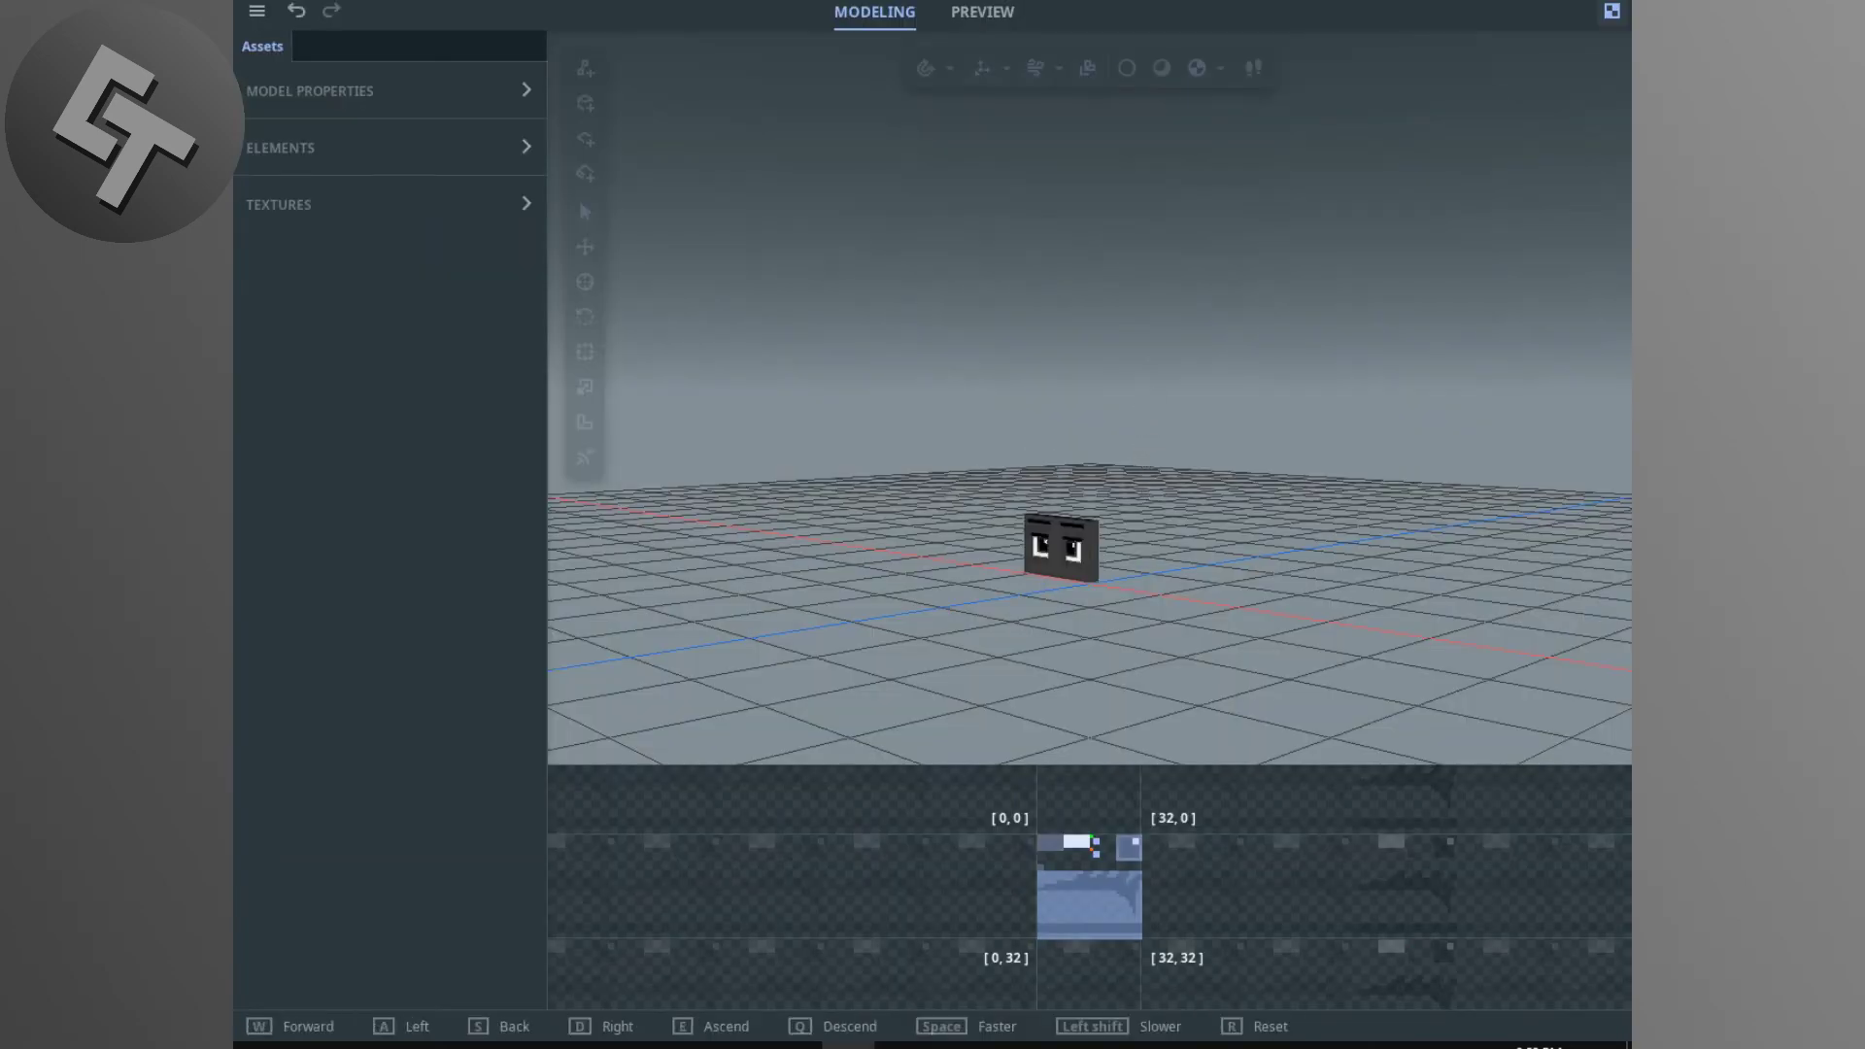
Step: Select the Boy and Boy (2) eyelash shapes above both eyes to reveal them in the element tree
scroll(1133, 404, up, 3)
right_drag(1134, 404, 1134, 486)
scroll(1087, 451, up, 3)
drag(1087, 451, 1170, 427)
scroll(1170, 427, up, 3)
click(1160, 238)
ctrl+click(1338, 315)
right_drag(1365, 345, 1047, 330)
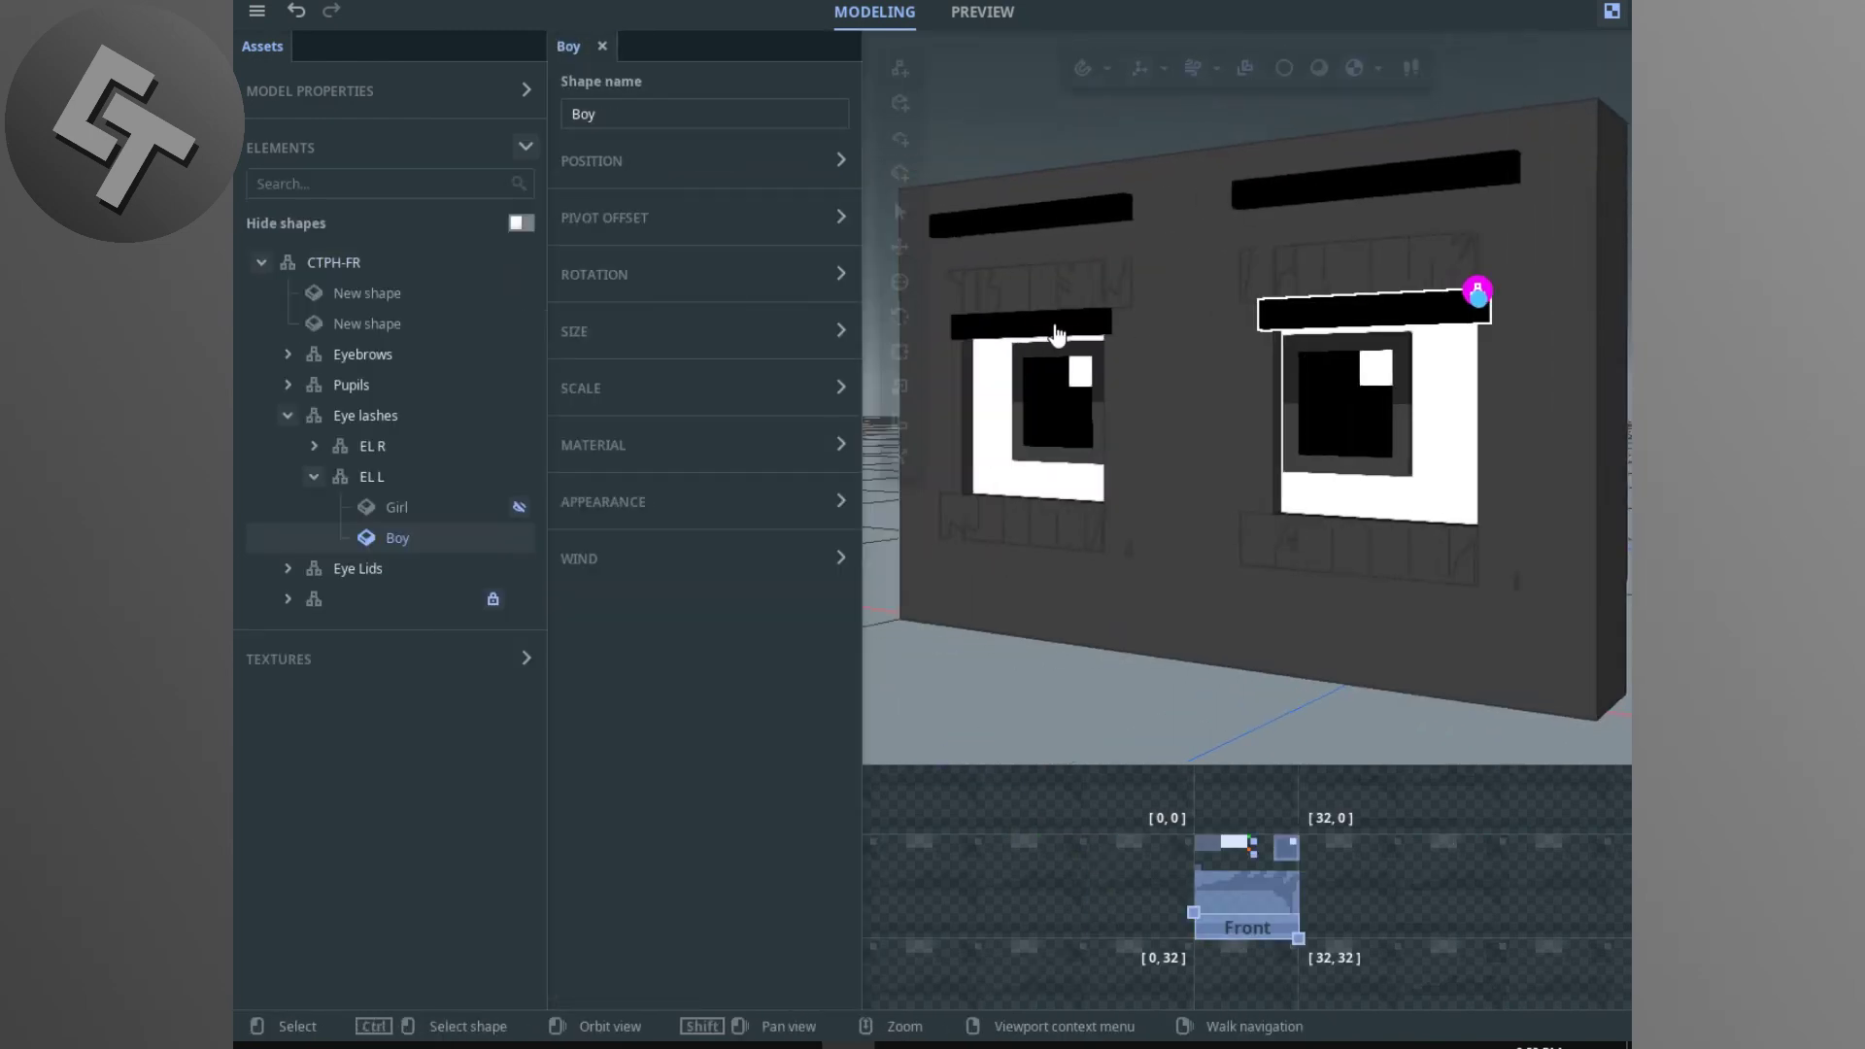
ctrl+shift+click(1058, 331)
scroll(1323, 899, up, 2)
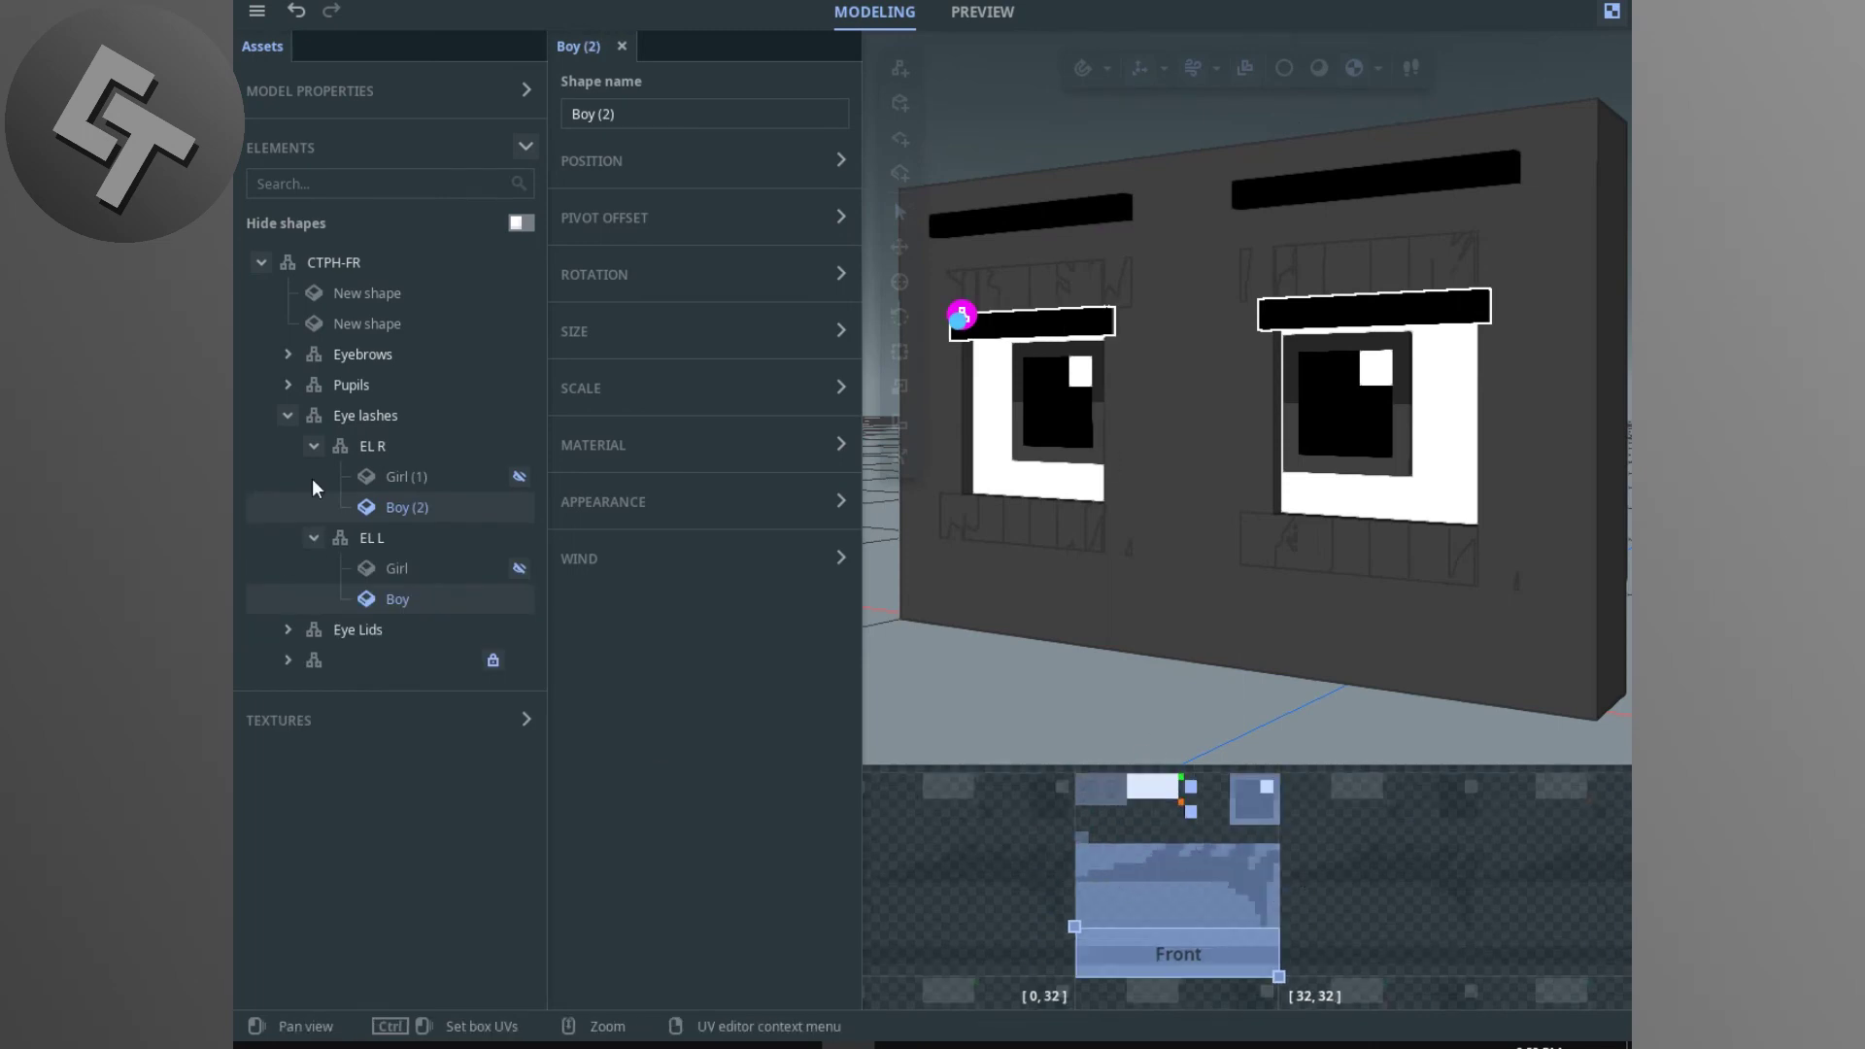
Step: Hide the Boy (2) eyelash shape, show the Girl and Girl (1) eyelashes, and deselect everything
click(519, 507)
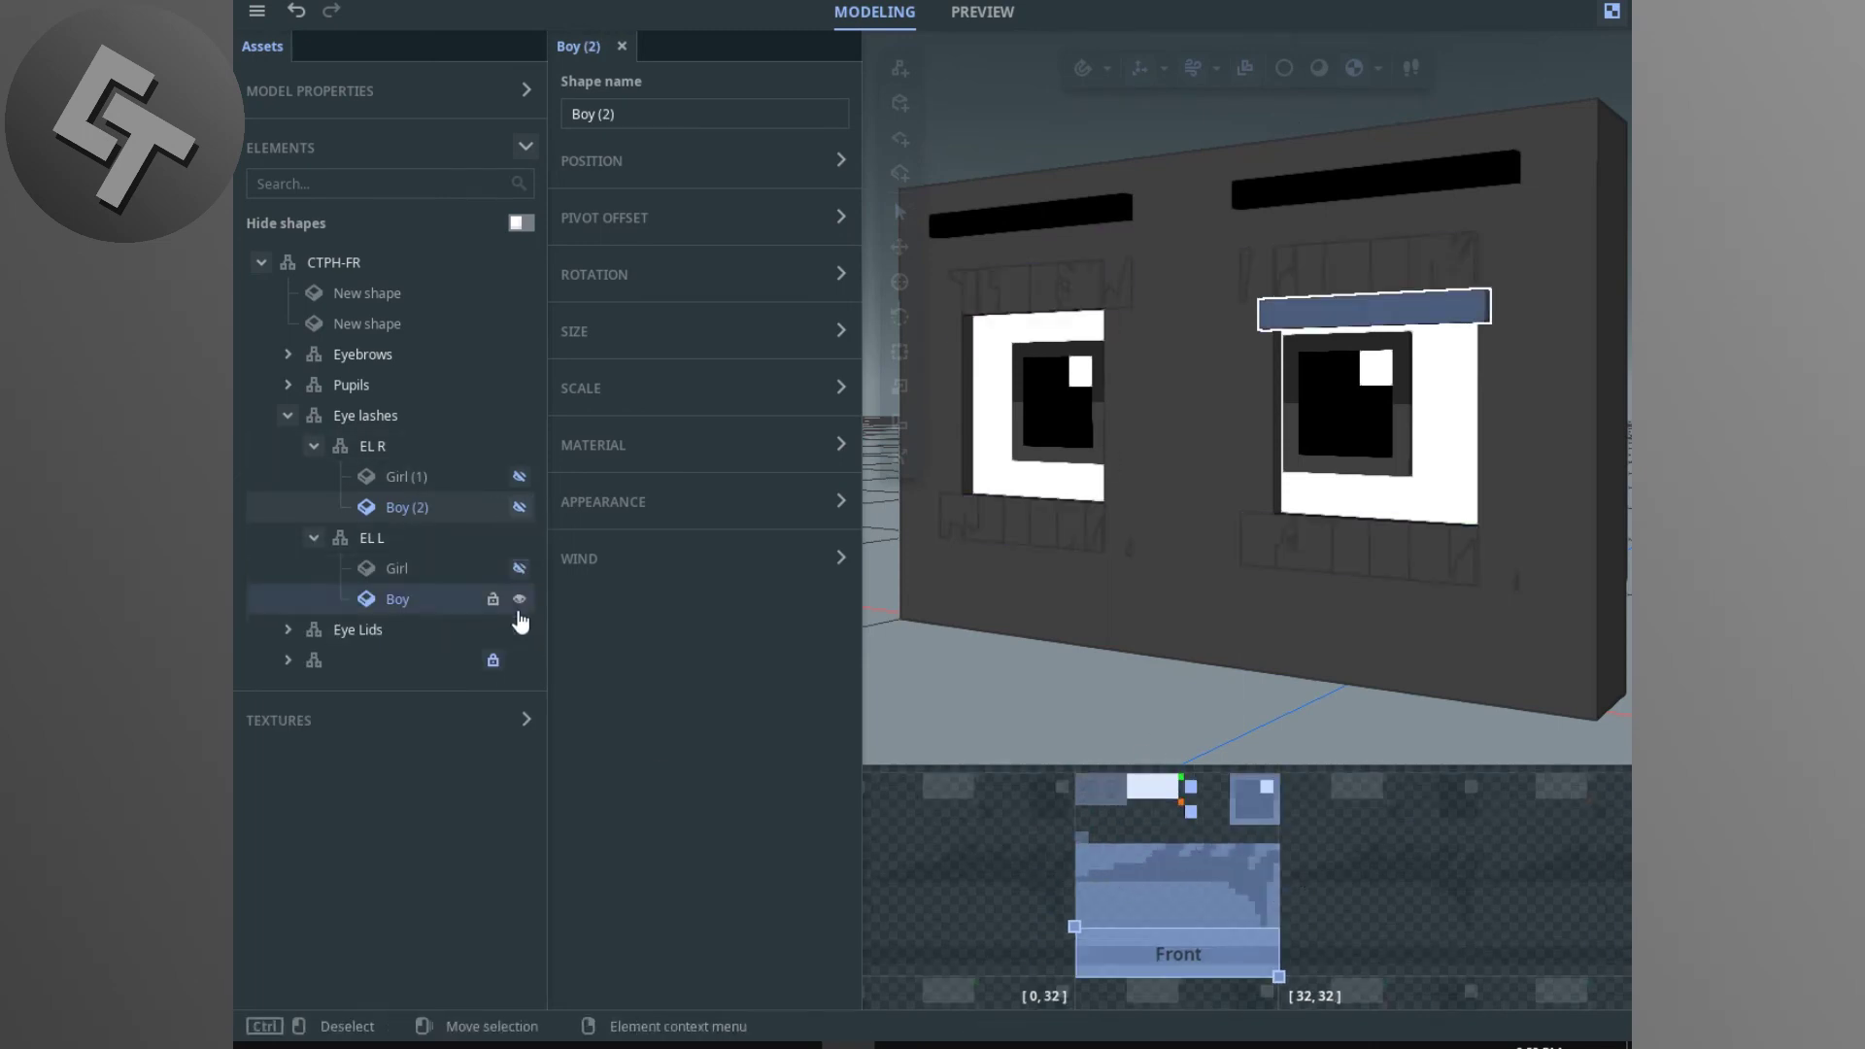
click(519, 612)
click(518, 568)
click(518, 476)
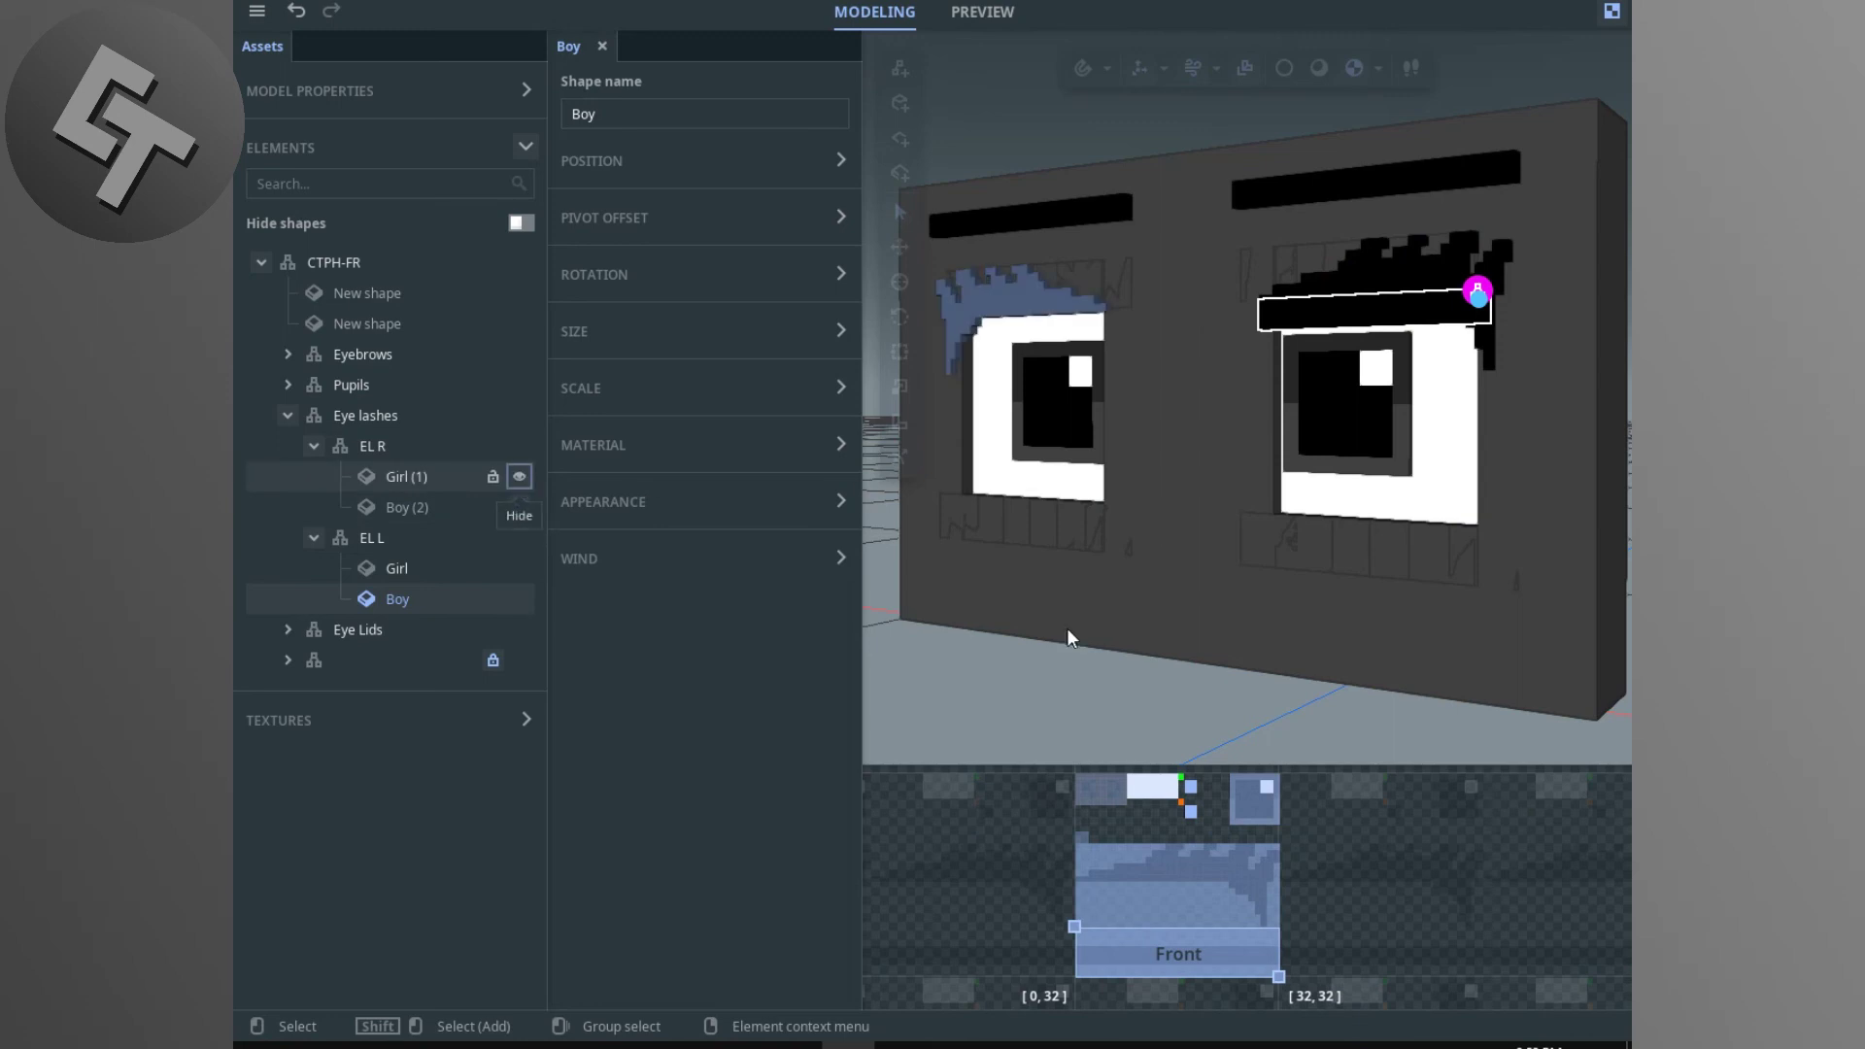
click(1032, 725)
drag(1032, 725, 1161, 535)
scroll(1161, 535, down, 3)
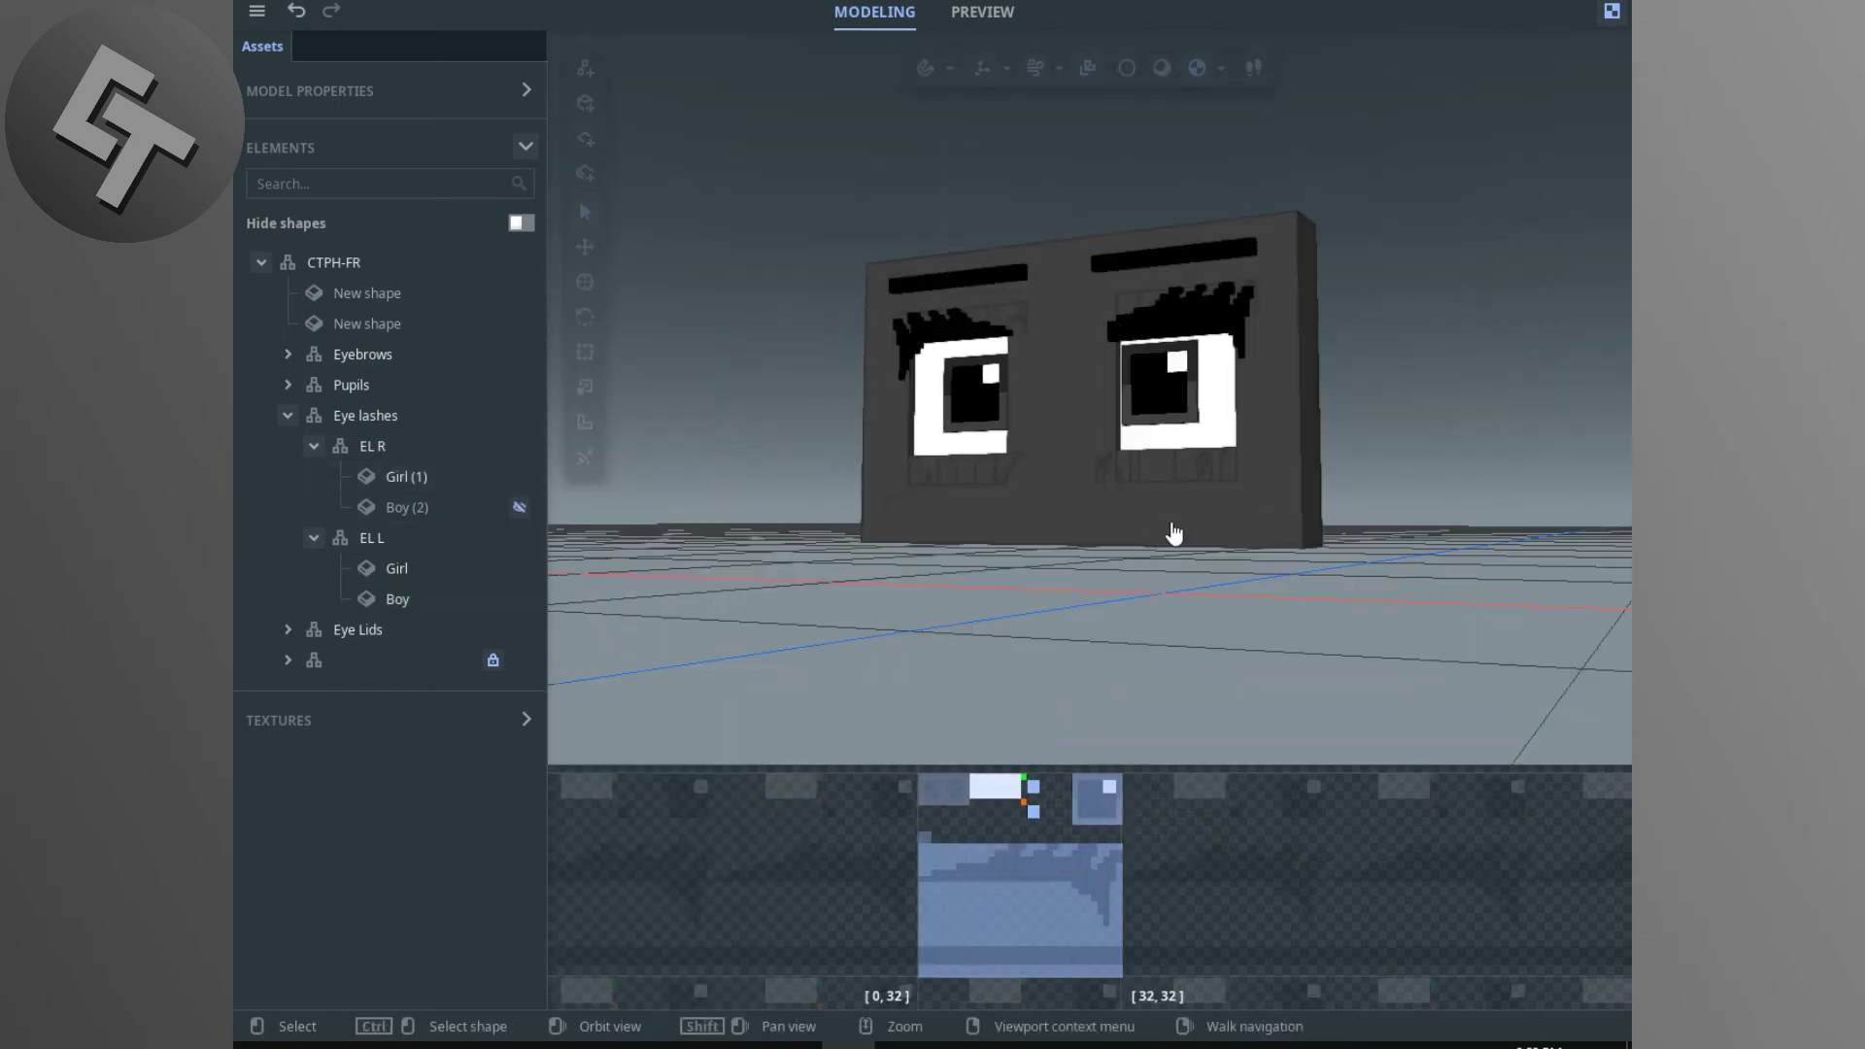
scroll(1161, 534, up, 3)
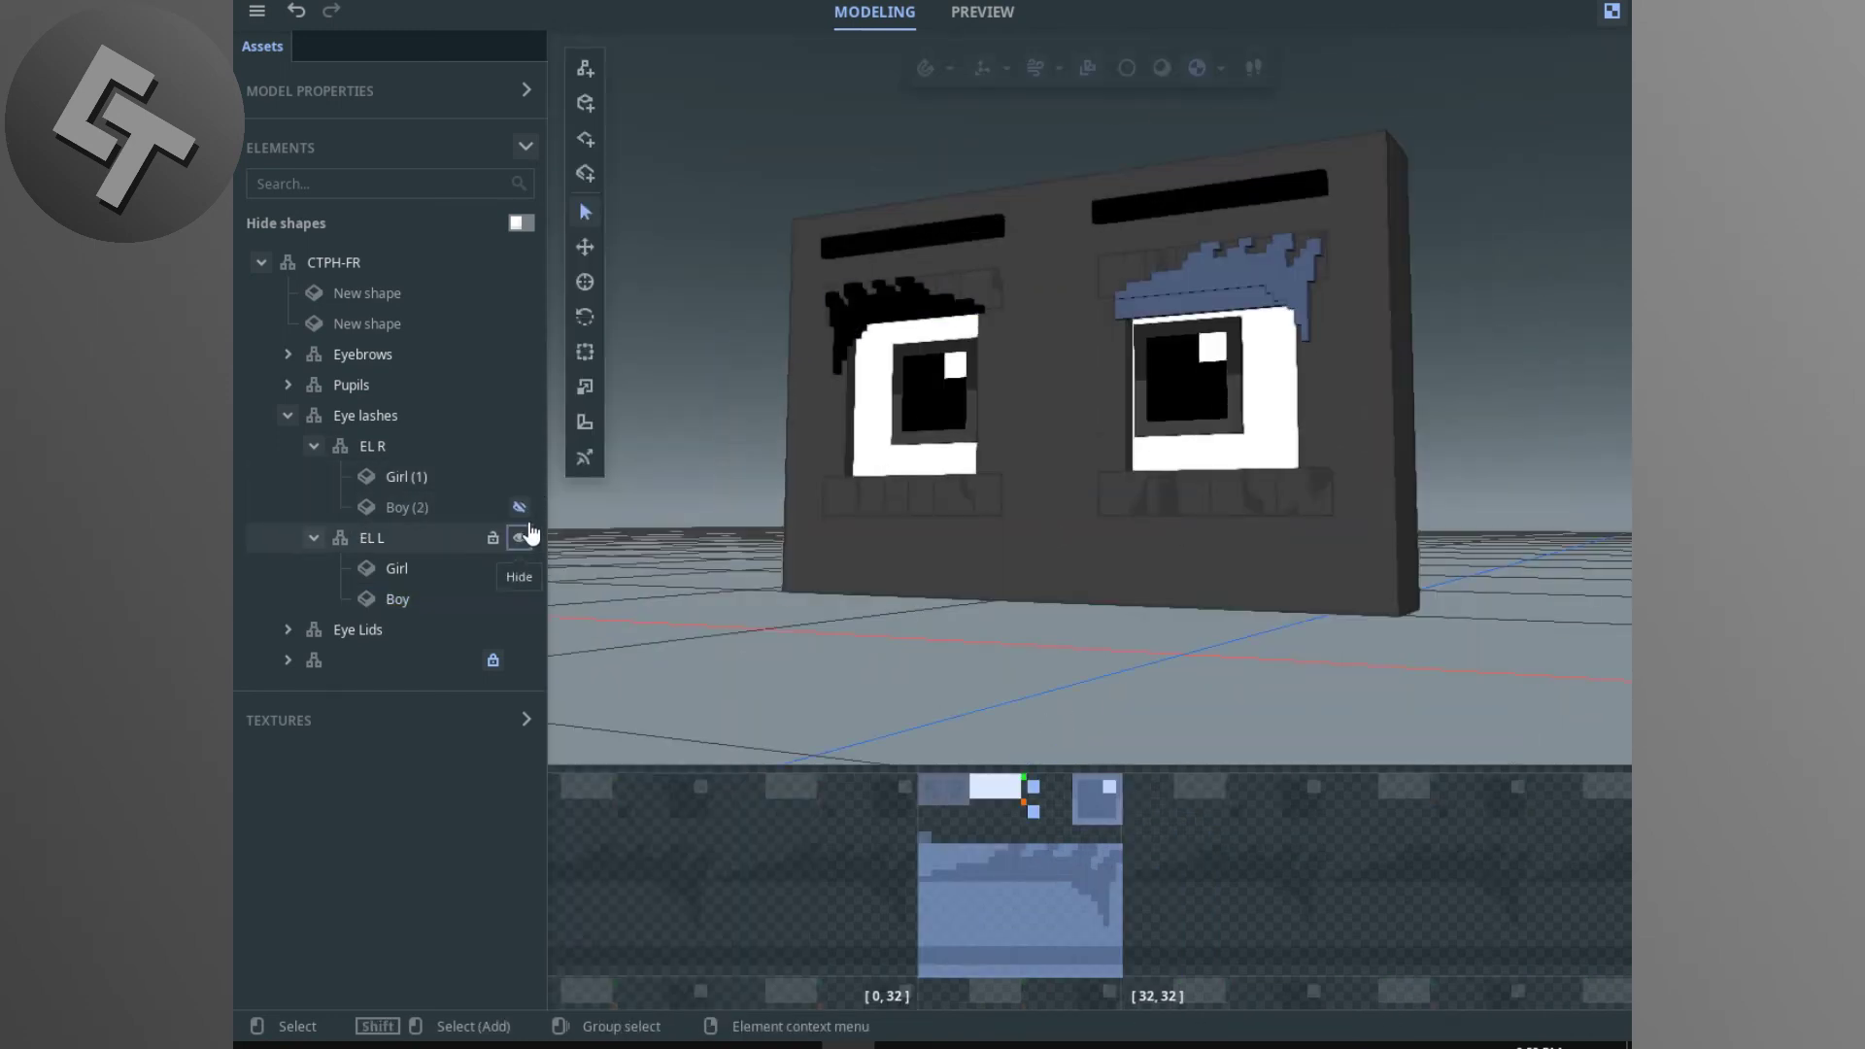
Step: Hide the Boy eyelash shape under EL L and save the CTPH-FR model
click(520, 599)
middle_drag(894, 691, 1333, 495)
drag(1332, 494, 1245, 517)
right_drag(1246, 517, 1273, 511)
click(689, 454)
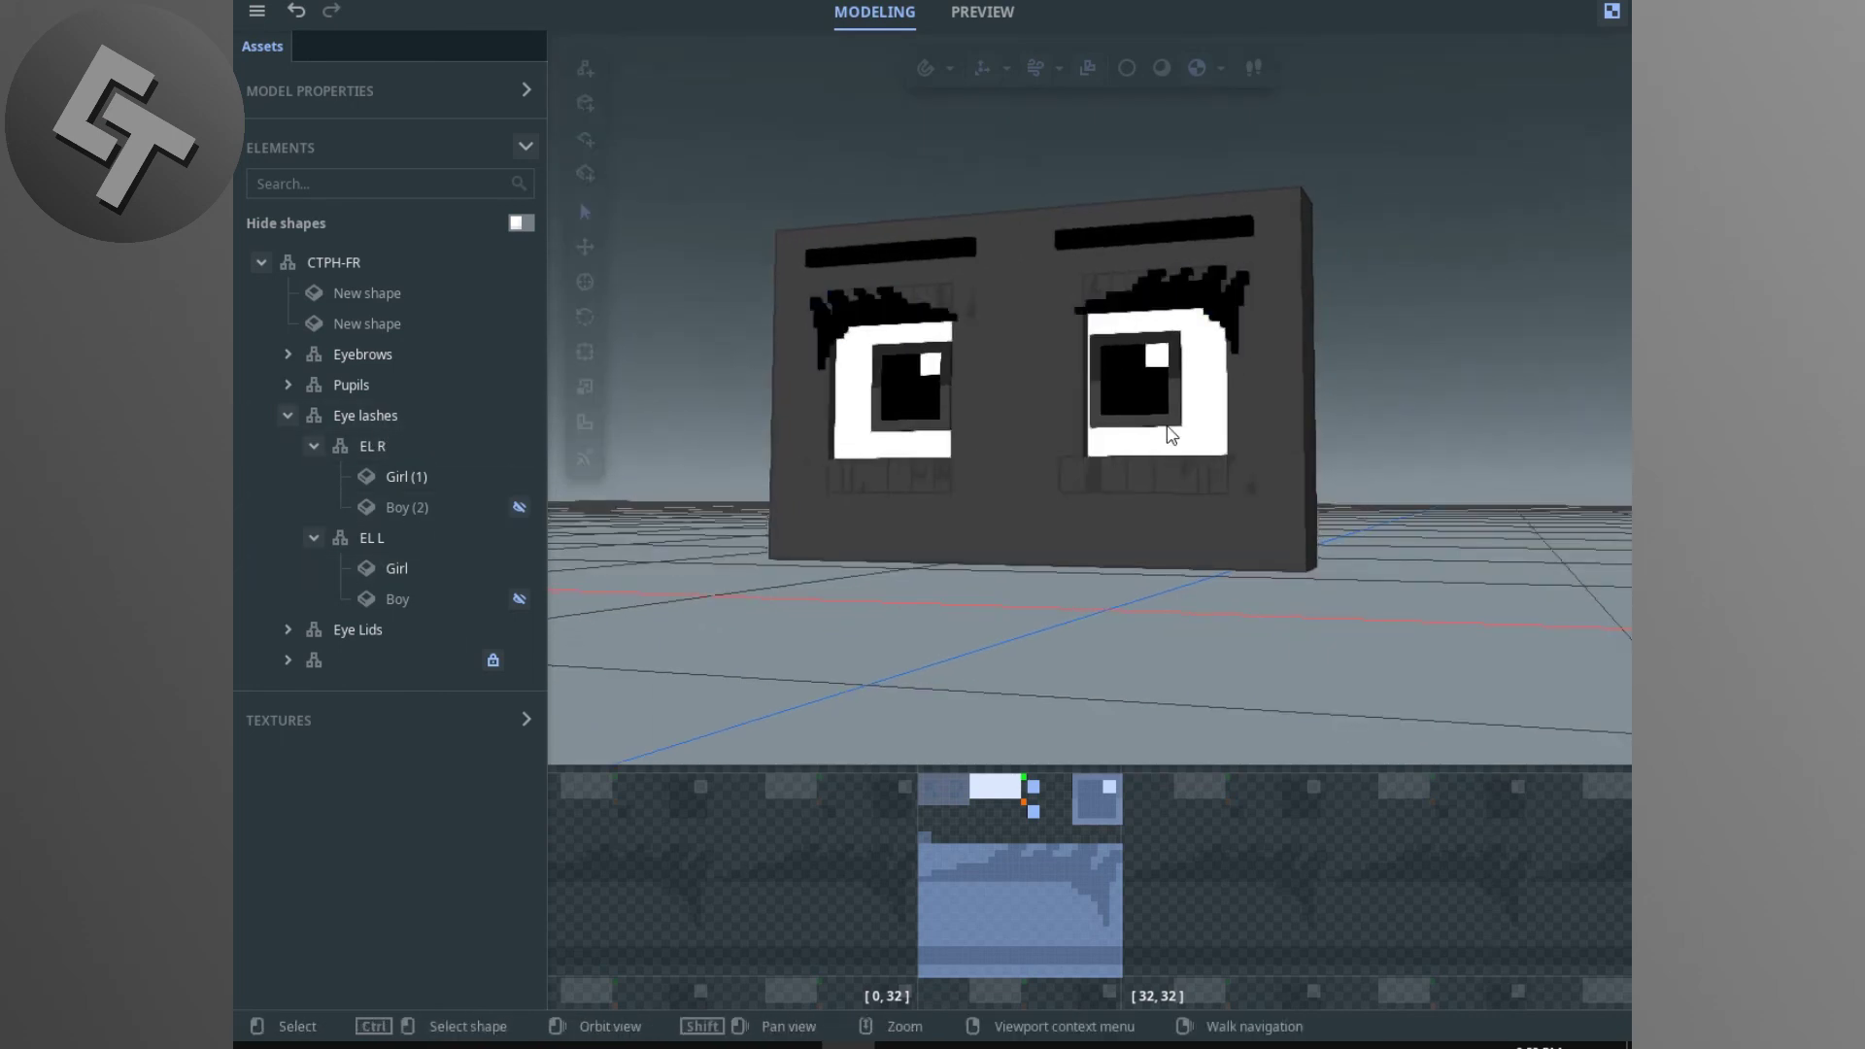
middle_drag(1171, 434, 1167, 439)
key(ctrl+s)
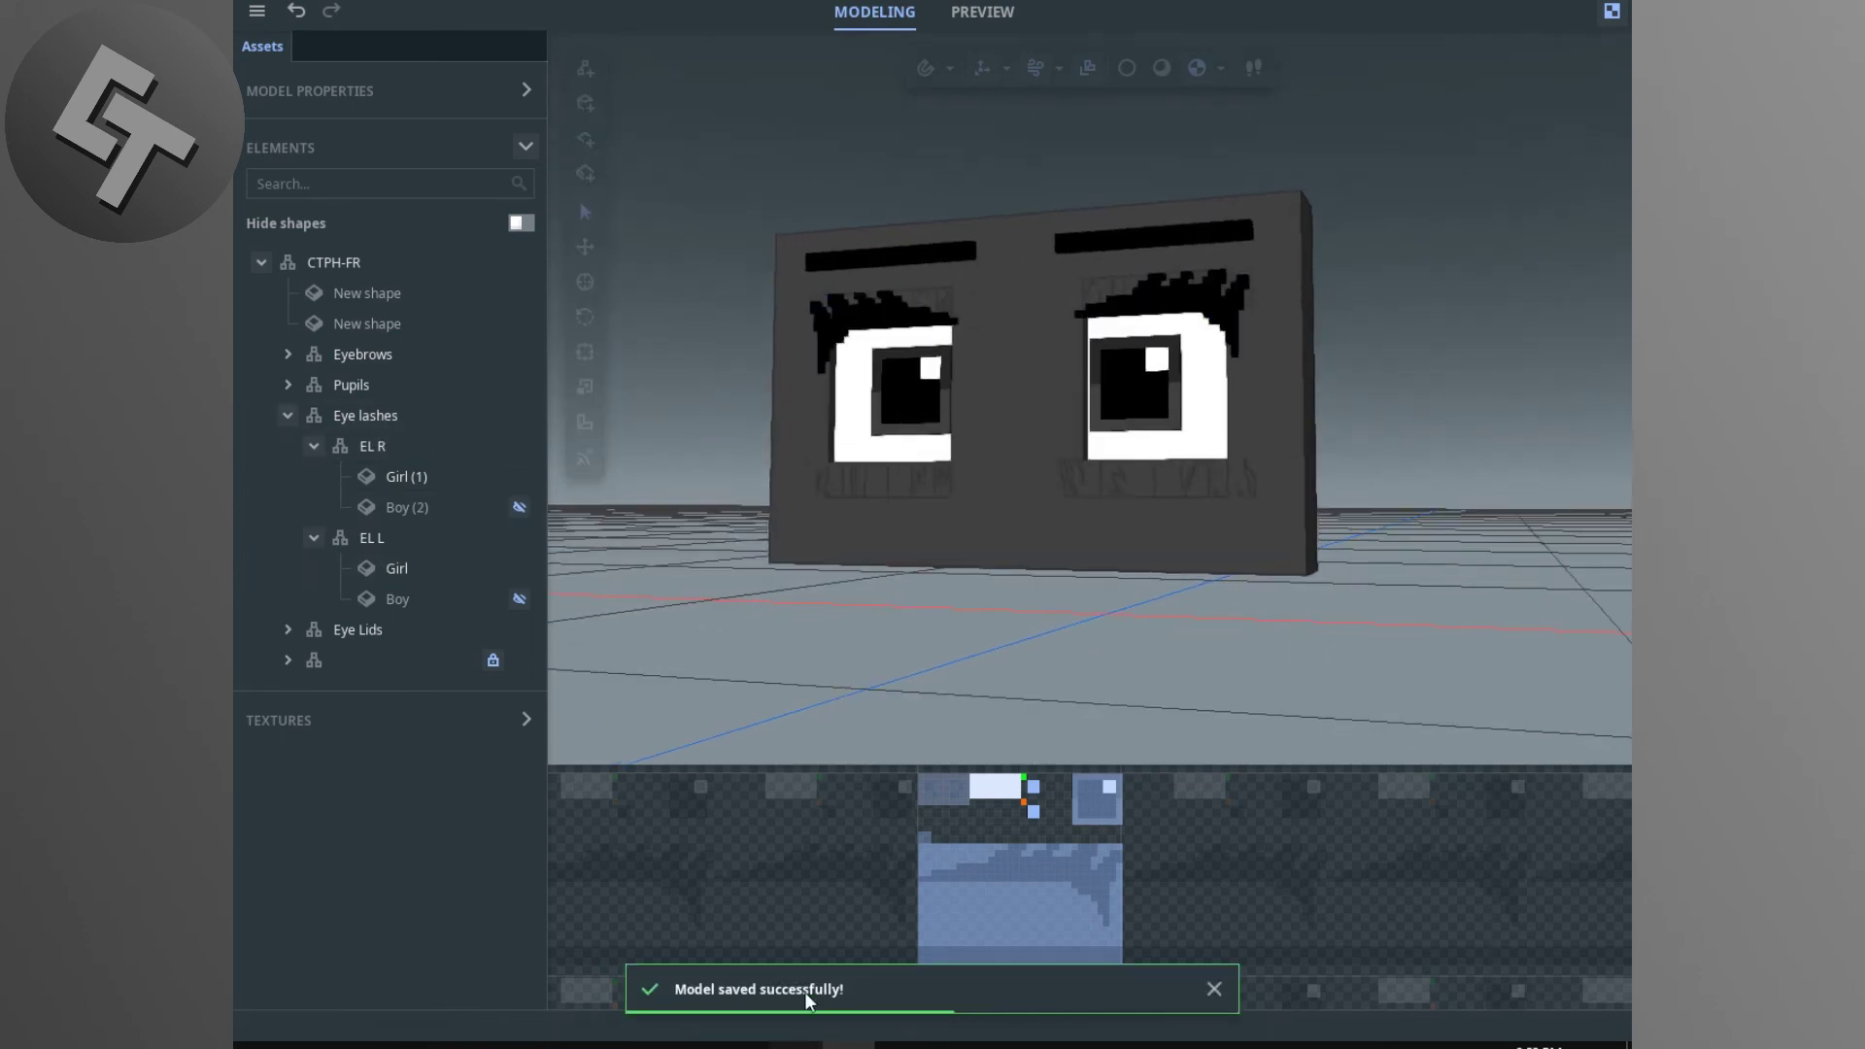
Step: Switch to Mine-imator and reload the CTPH-FR model from the project's resources
key(alt+Tab)
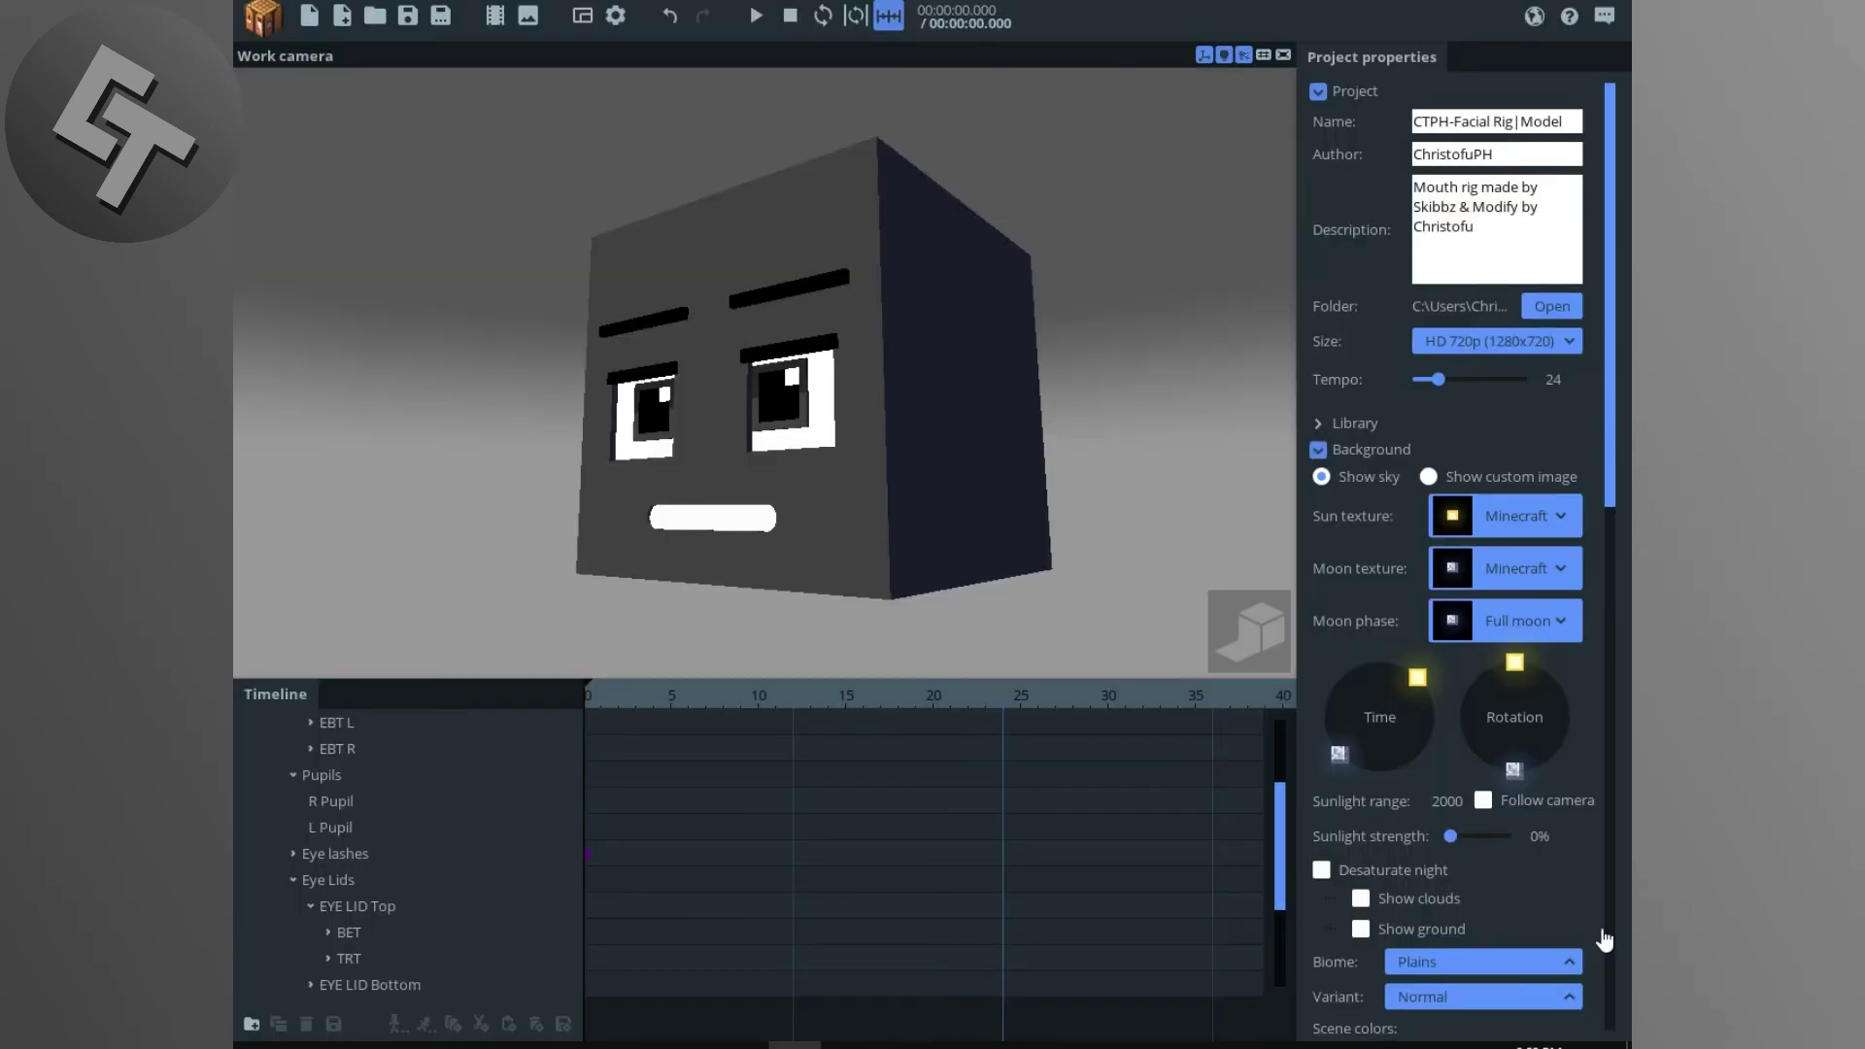
scroll(1603, 940, down, 10)
click(1365, 465)
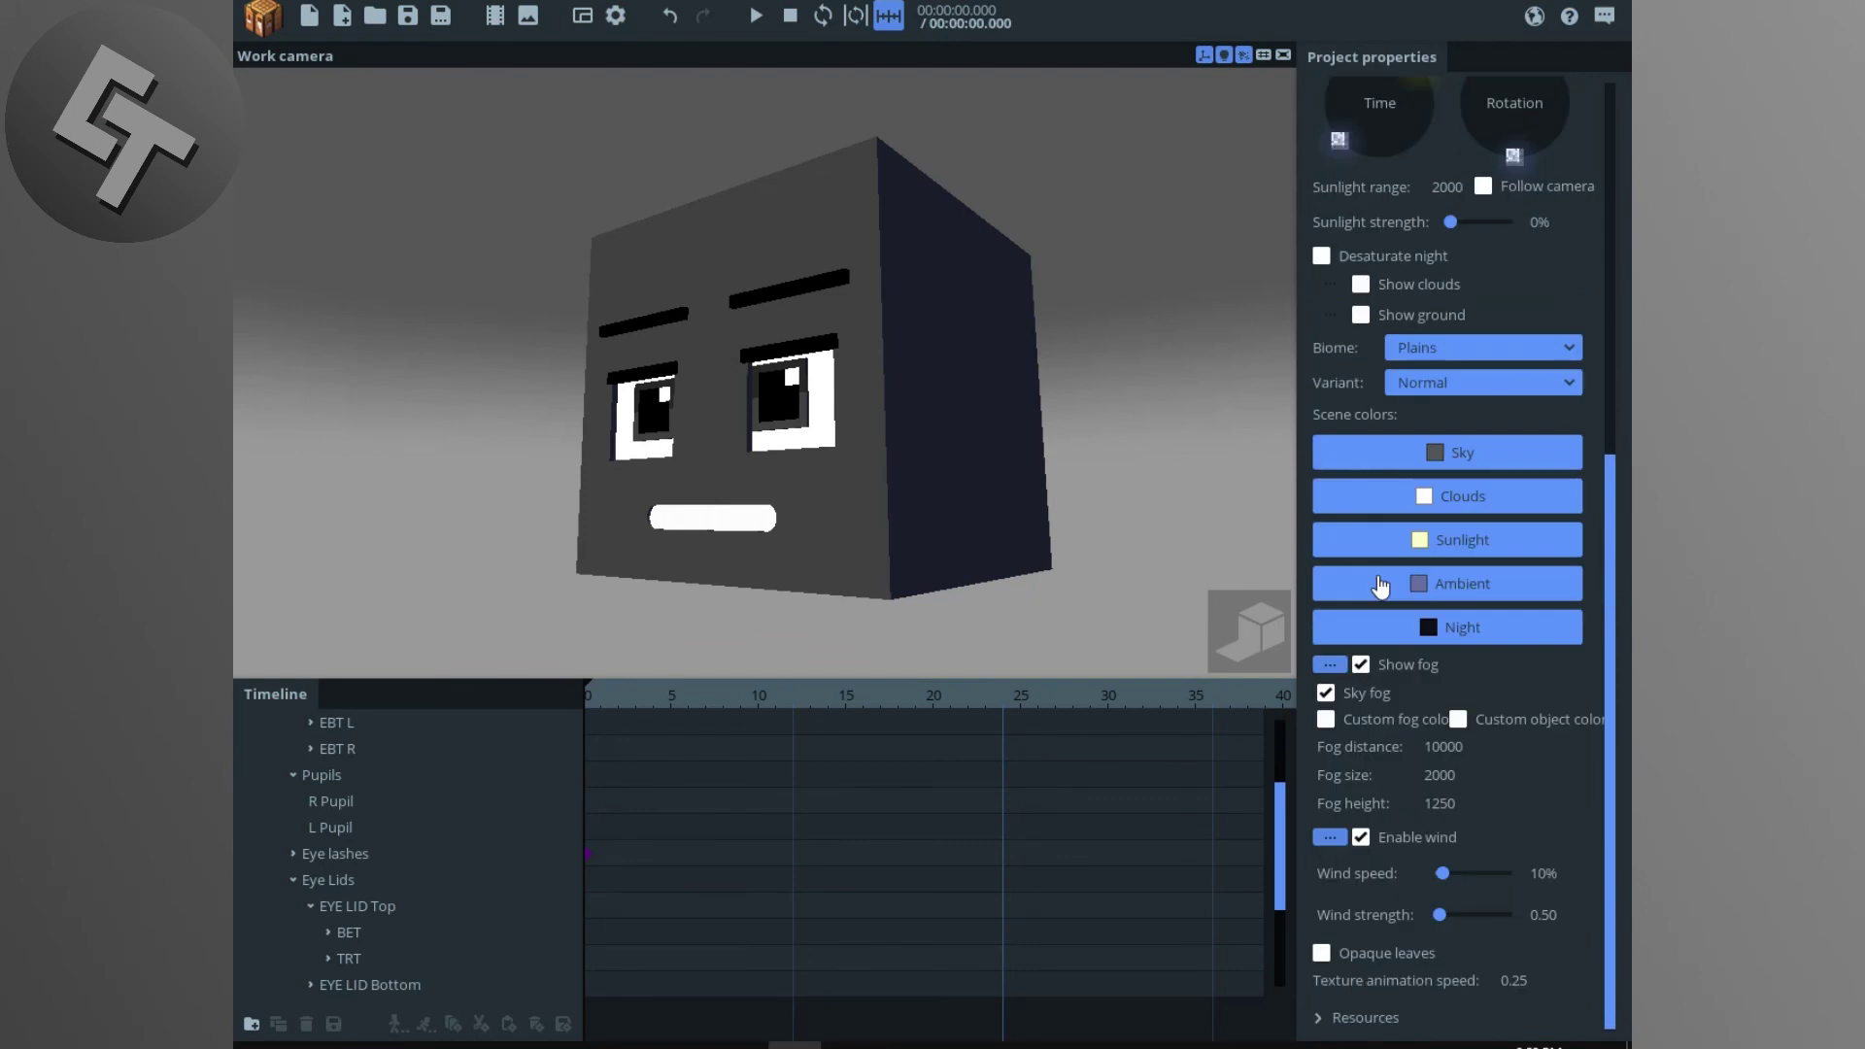
click(1380, 1015)
scroll(1630, 649, down, 1)
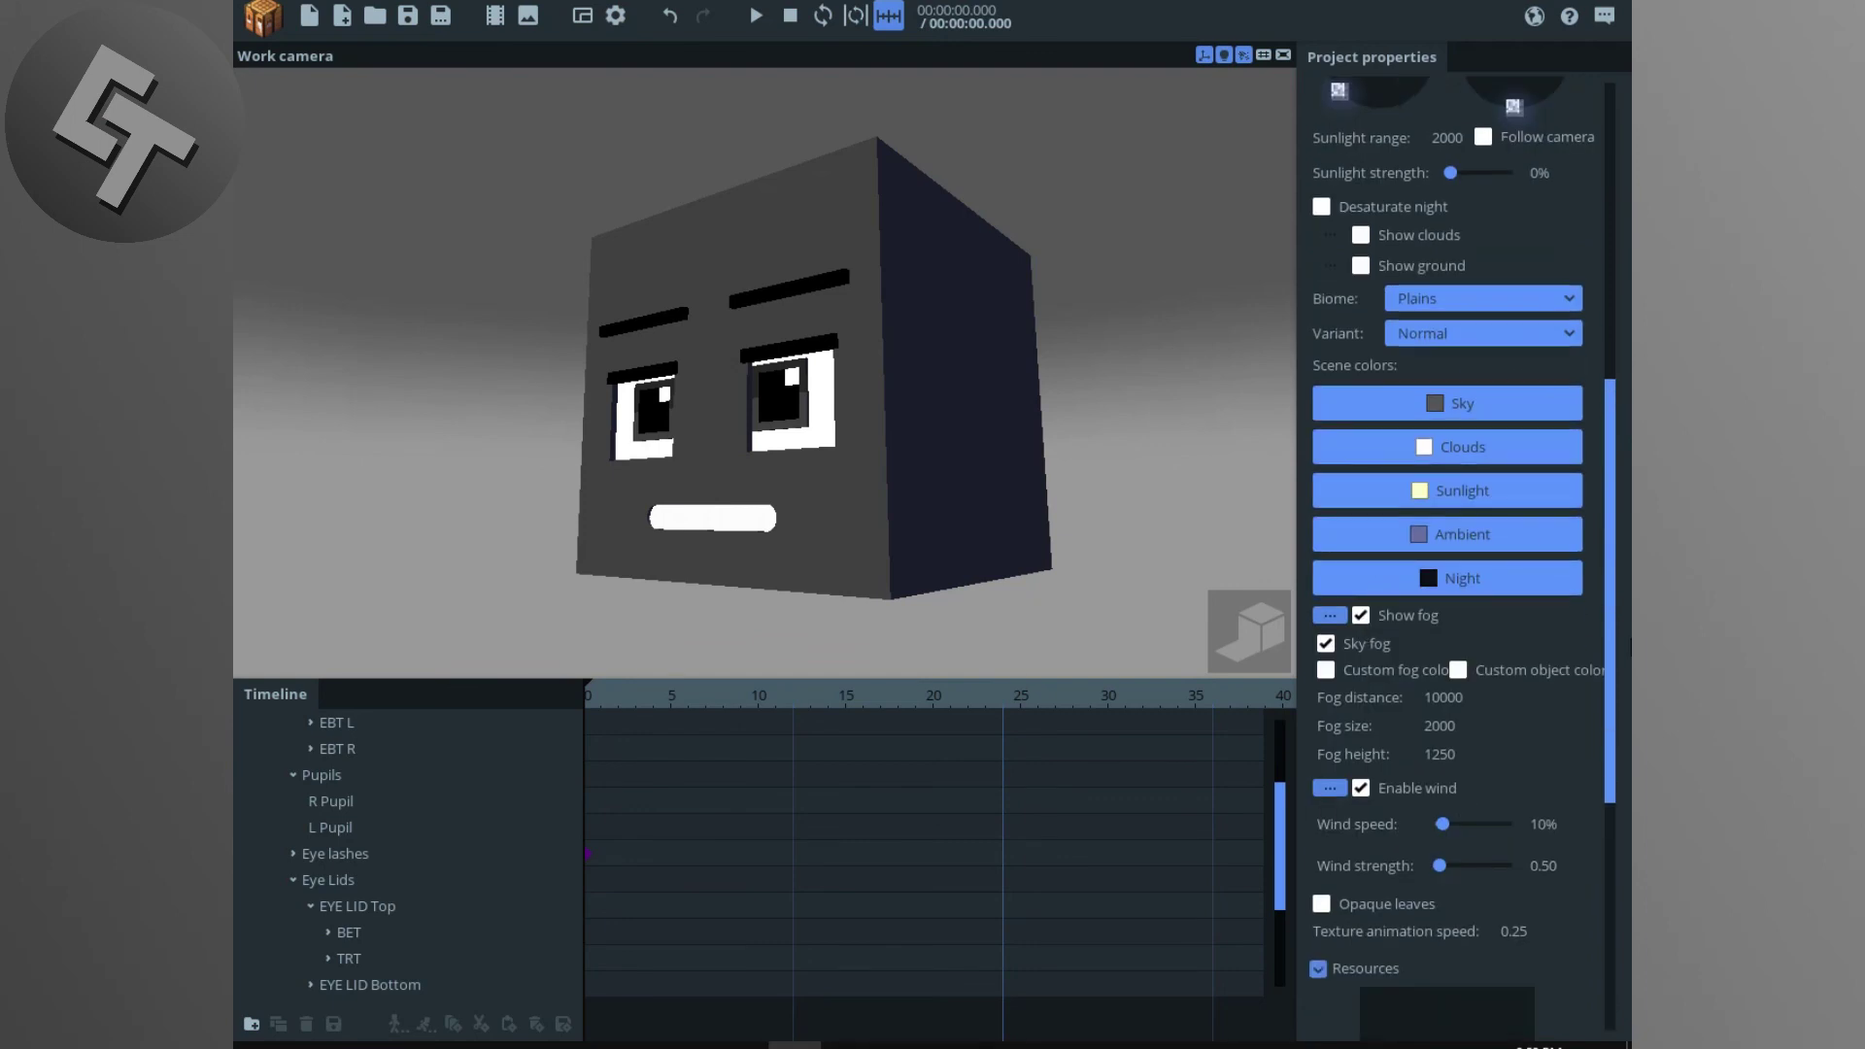
click(1607, 871)
click(1417, 756)
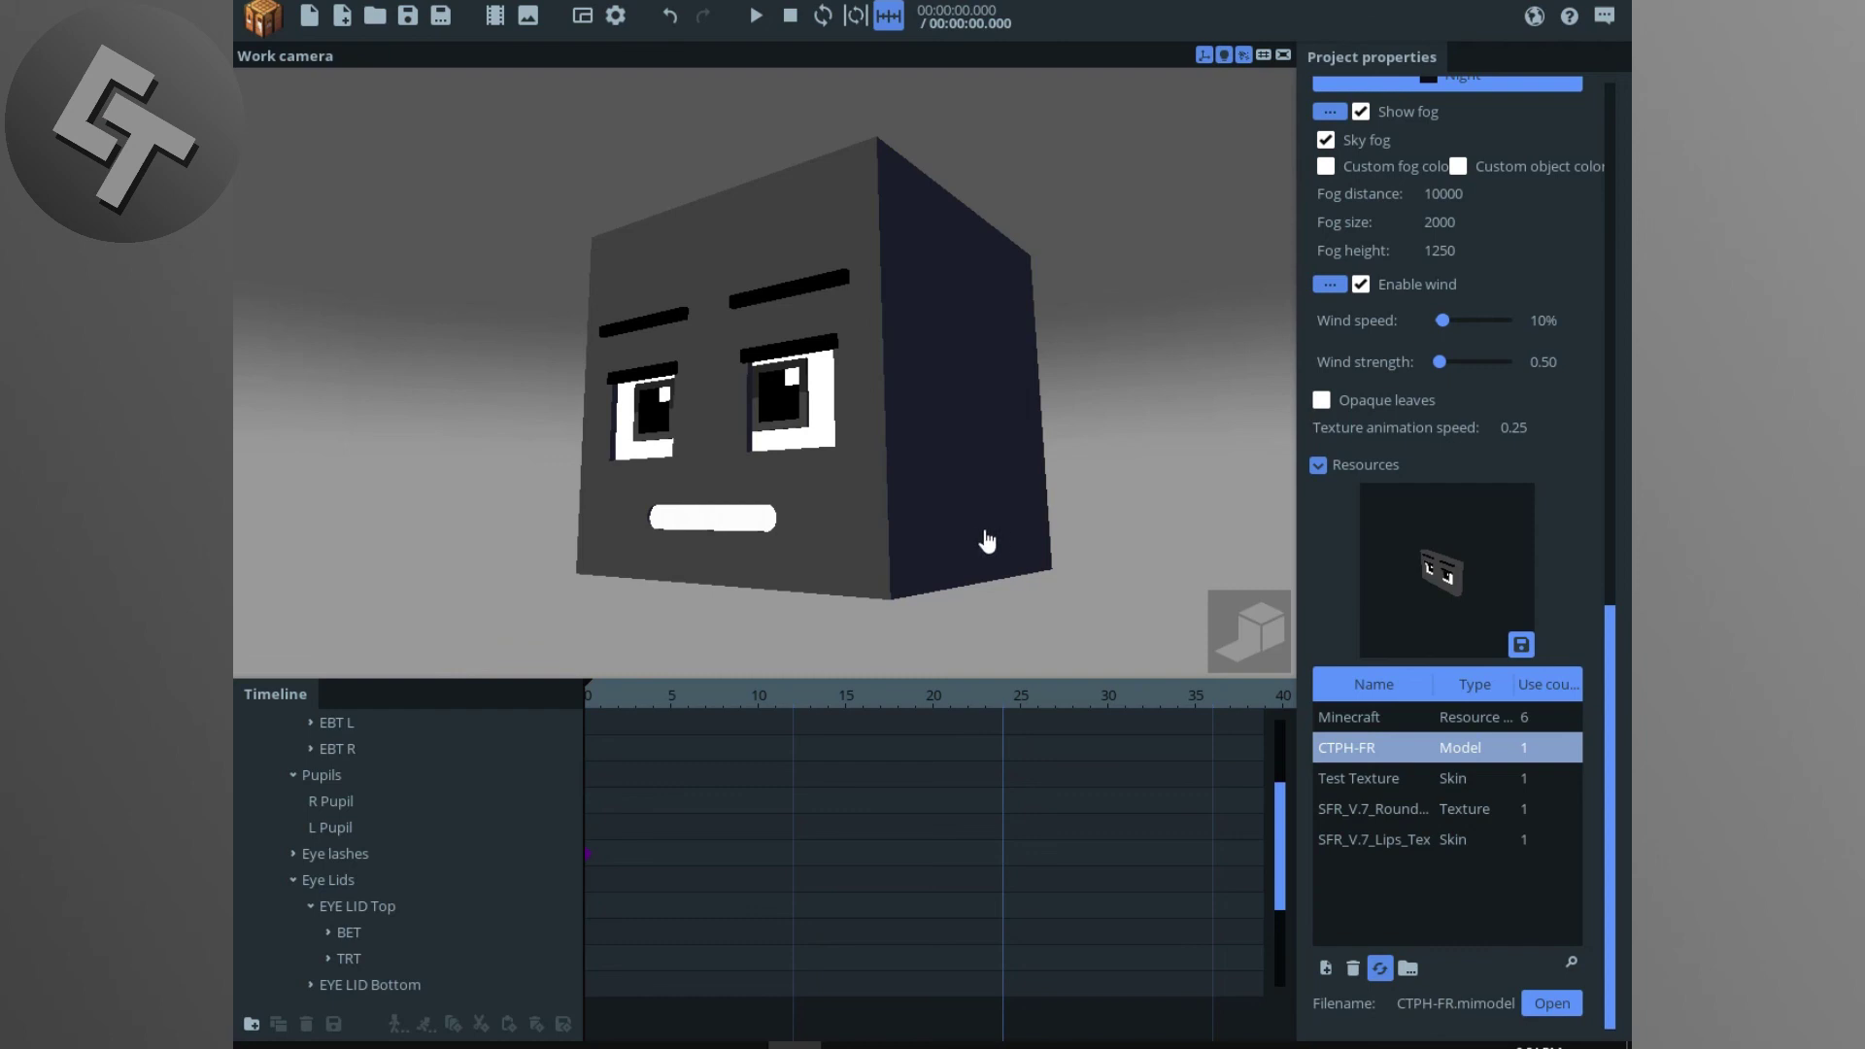
Step: Examine the girl eyelashes on the head from several angles, selecting the EL L eyelash and clearing the selection
drag(913, 428, 1046, 450)
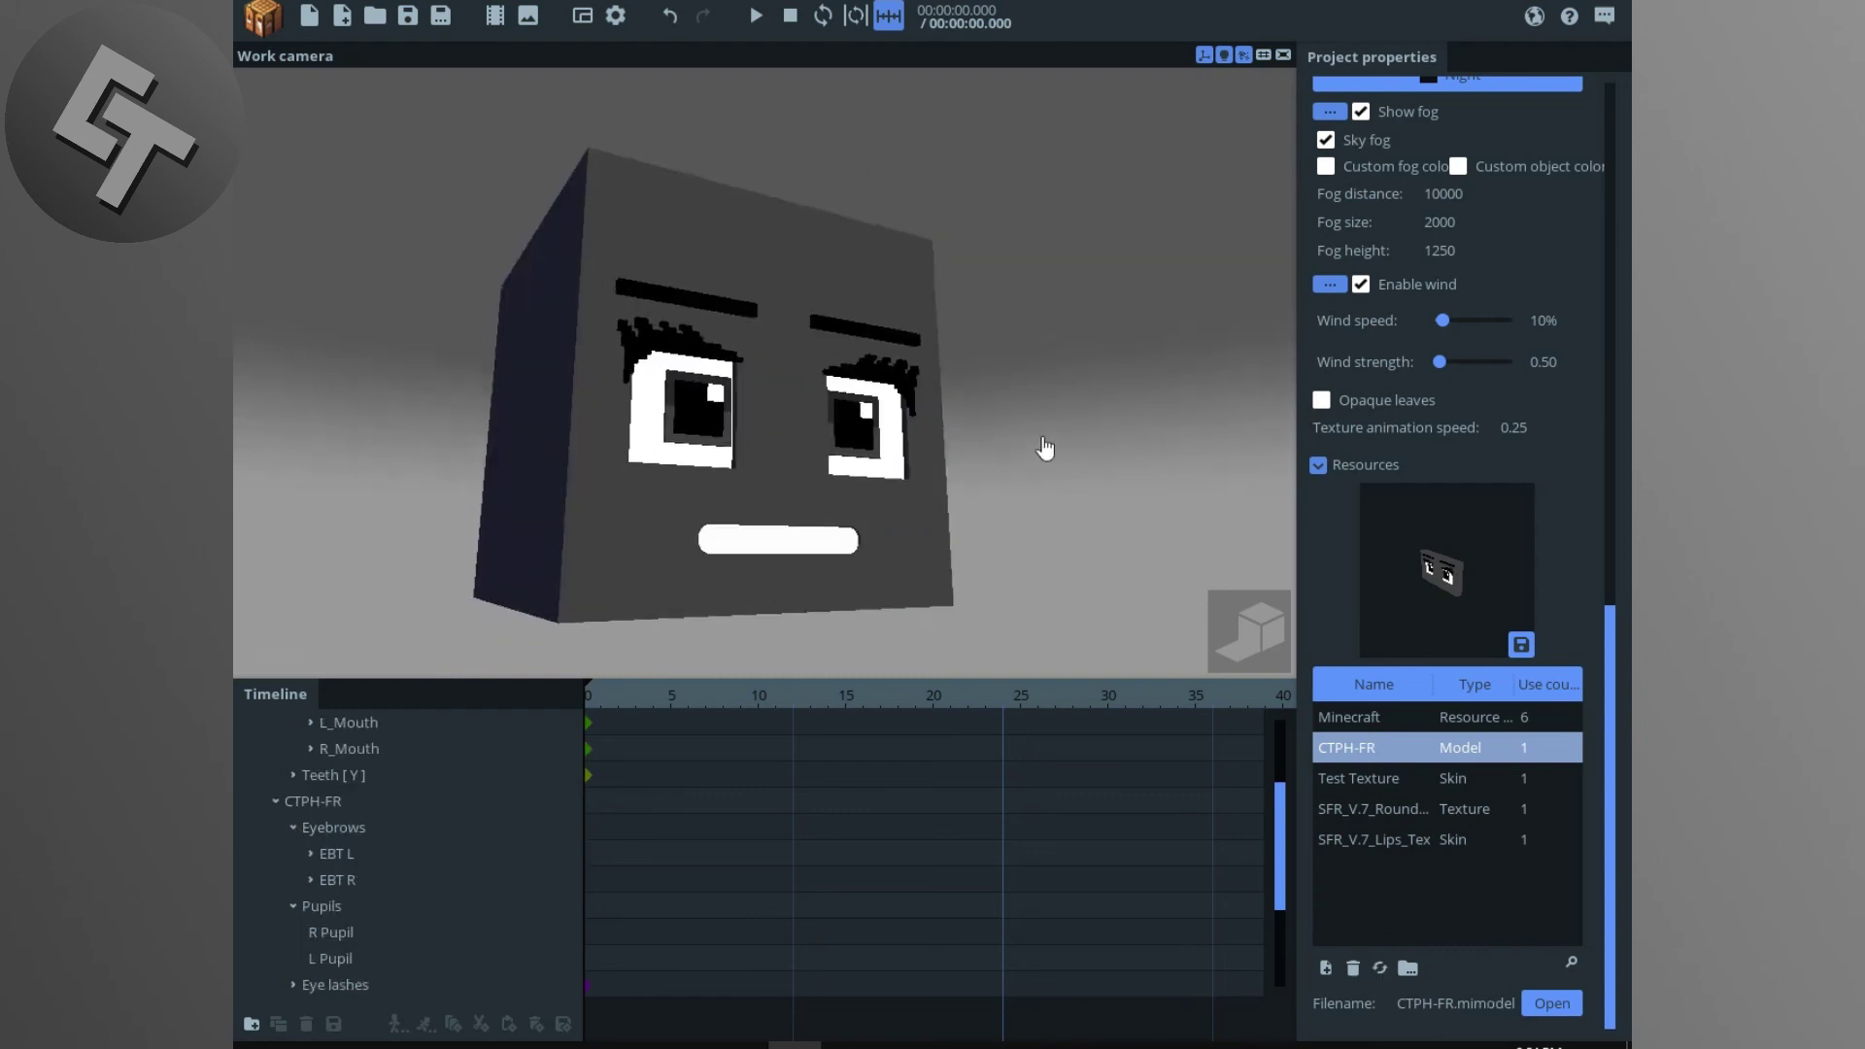
scroll(1034, 447, up, 2)
click(903, 350)
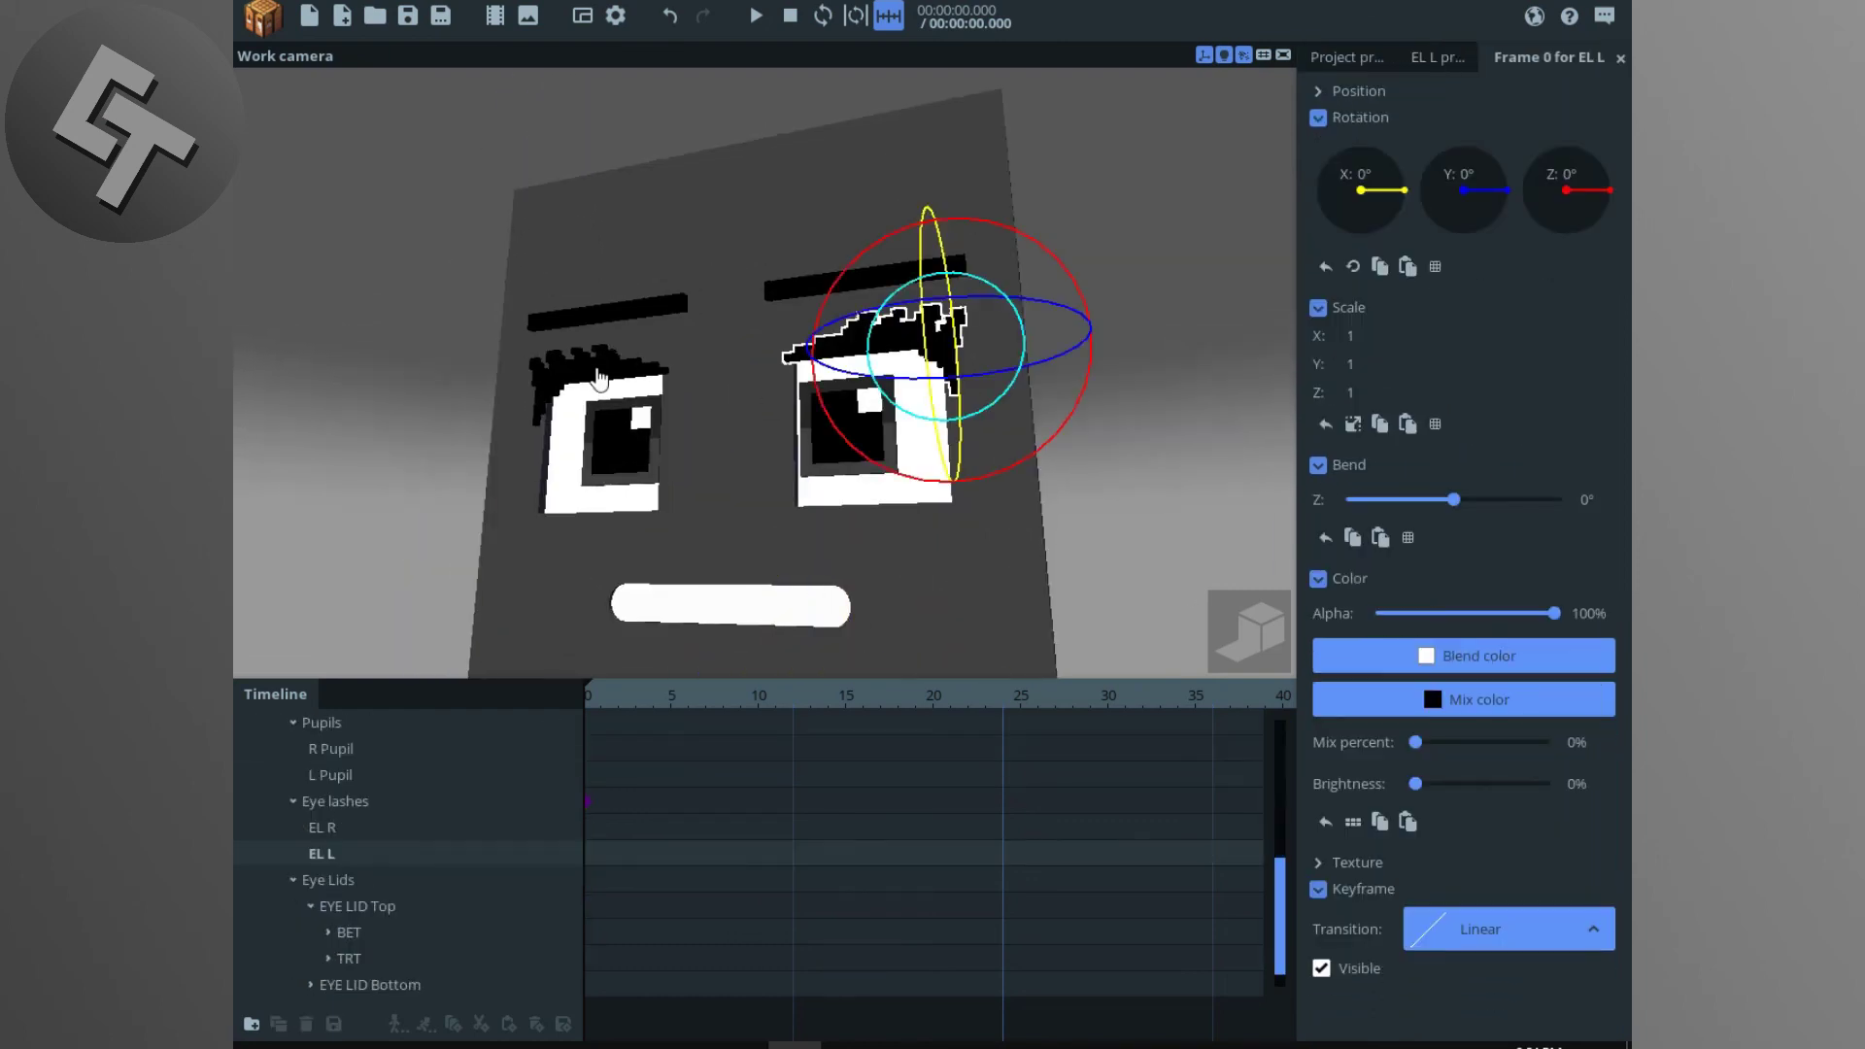
click(1146, 454)
scroll(1126, 457, down, 2)
drag(1088, 457, 1019, 461)
scroll(1012, 453, down, 3)
scroll(1016, 453, up, 3)
scroll(1019, 462, down, 4)
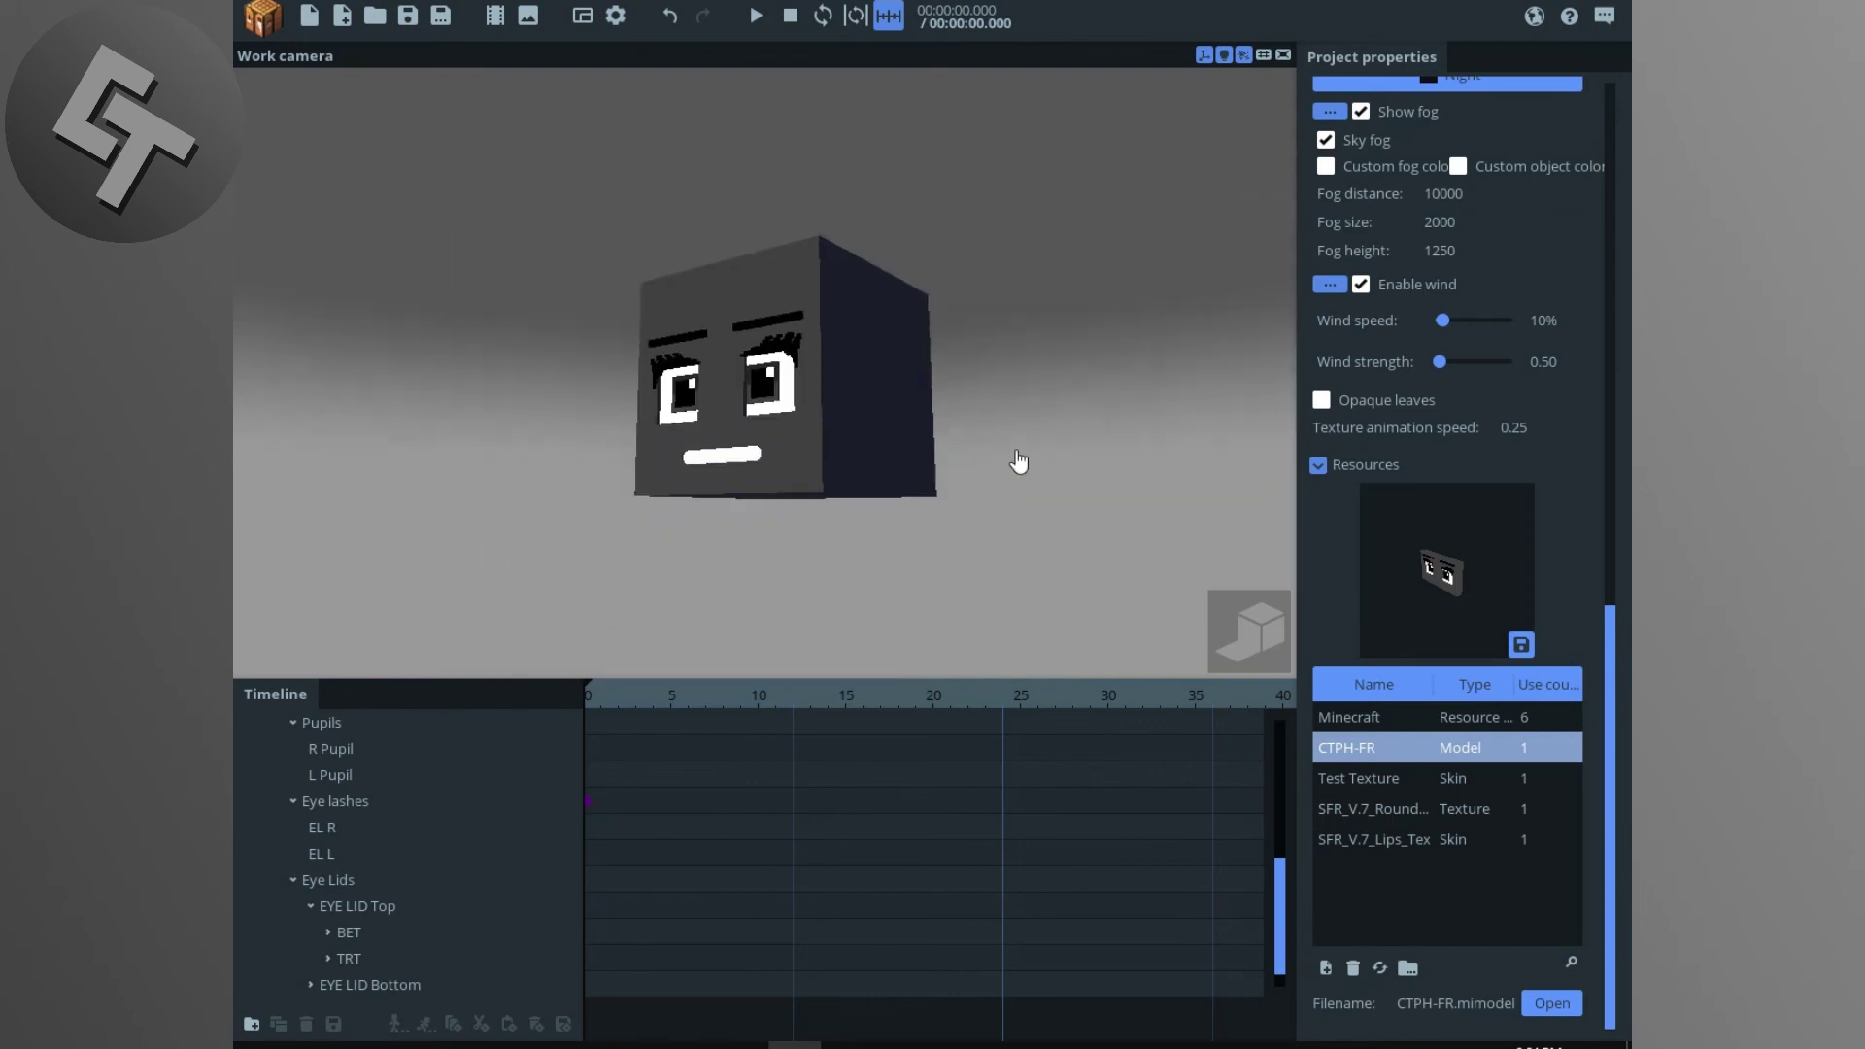
Step: Undo and redo the last eyelash deselection, and save the facial rig project
key(ctrl+z)
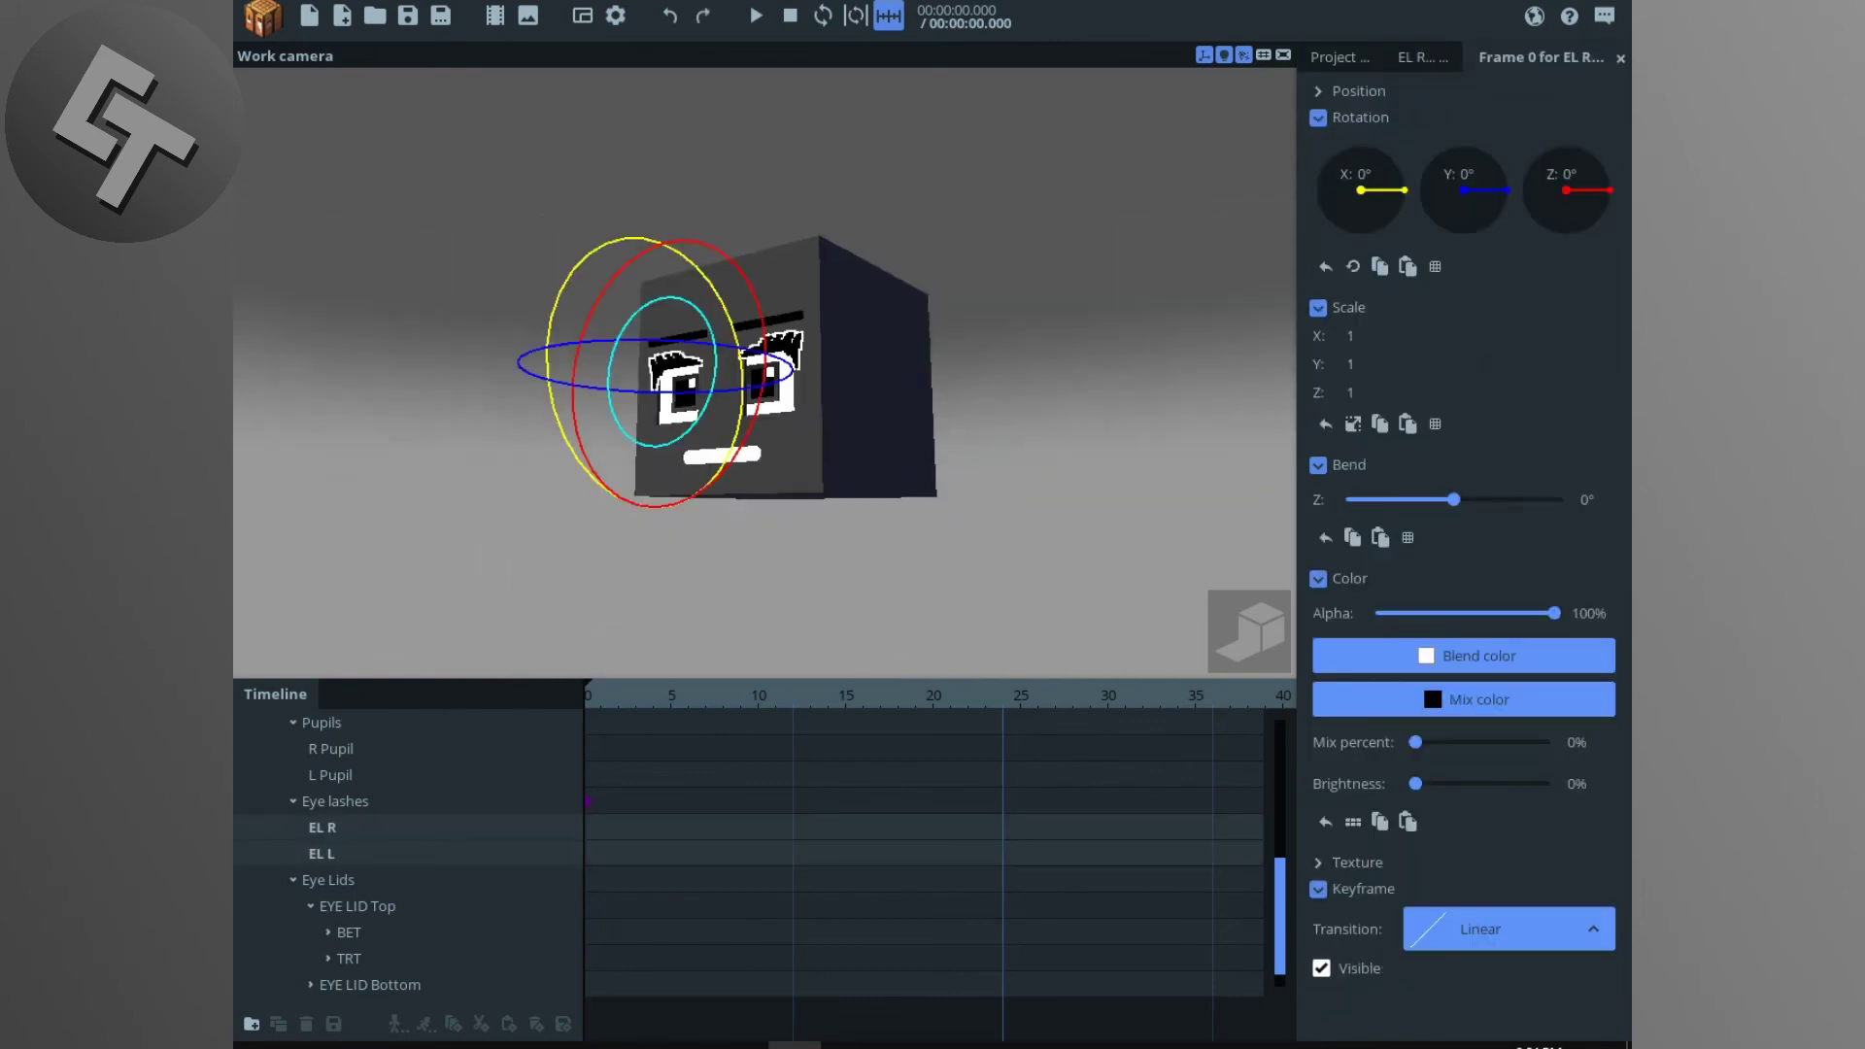
key(ctrl+y)
key(ctrl+s)
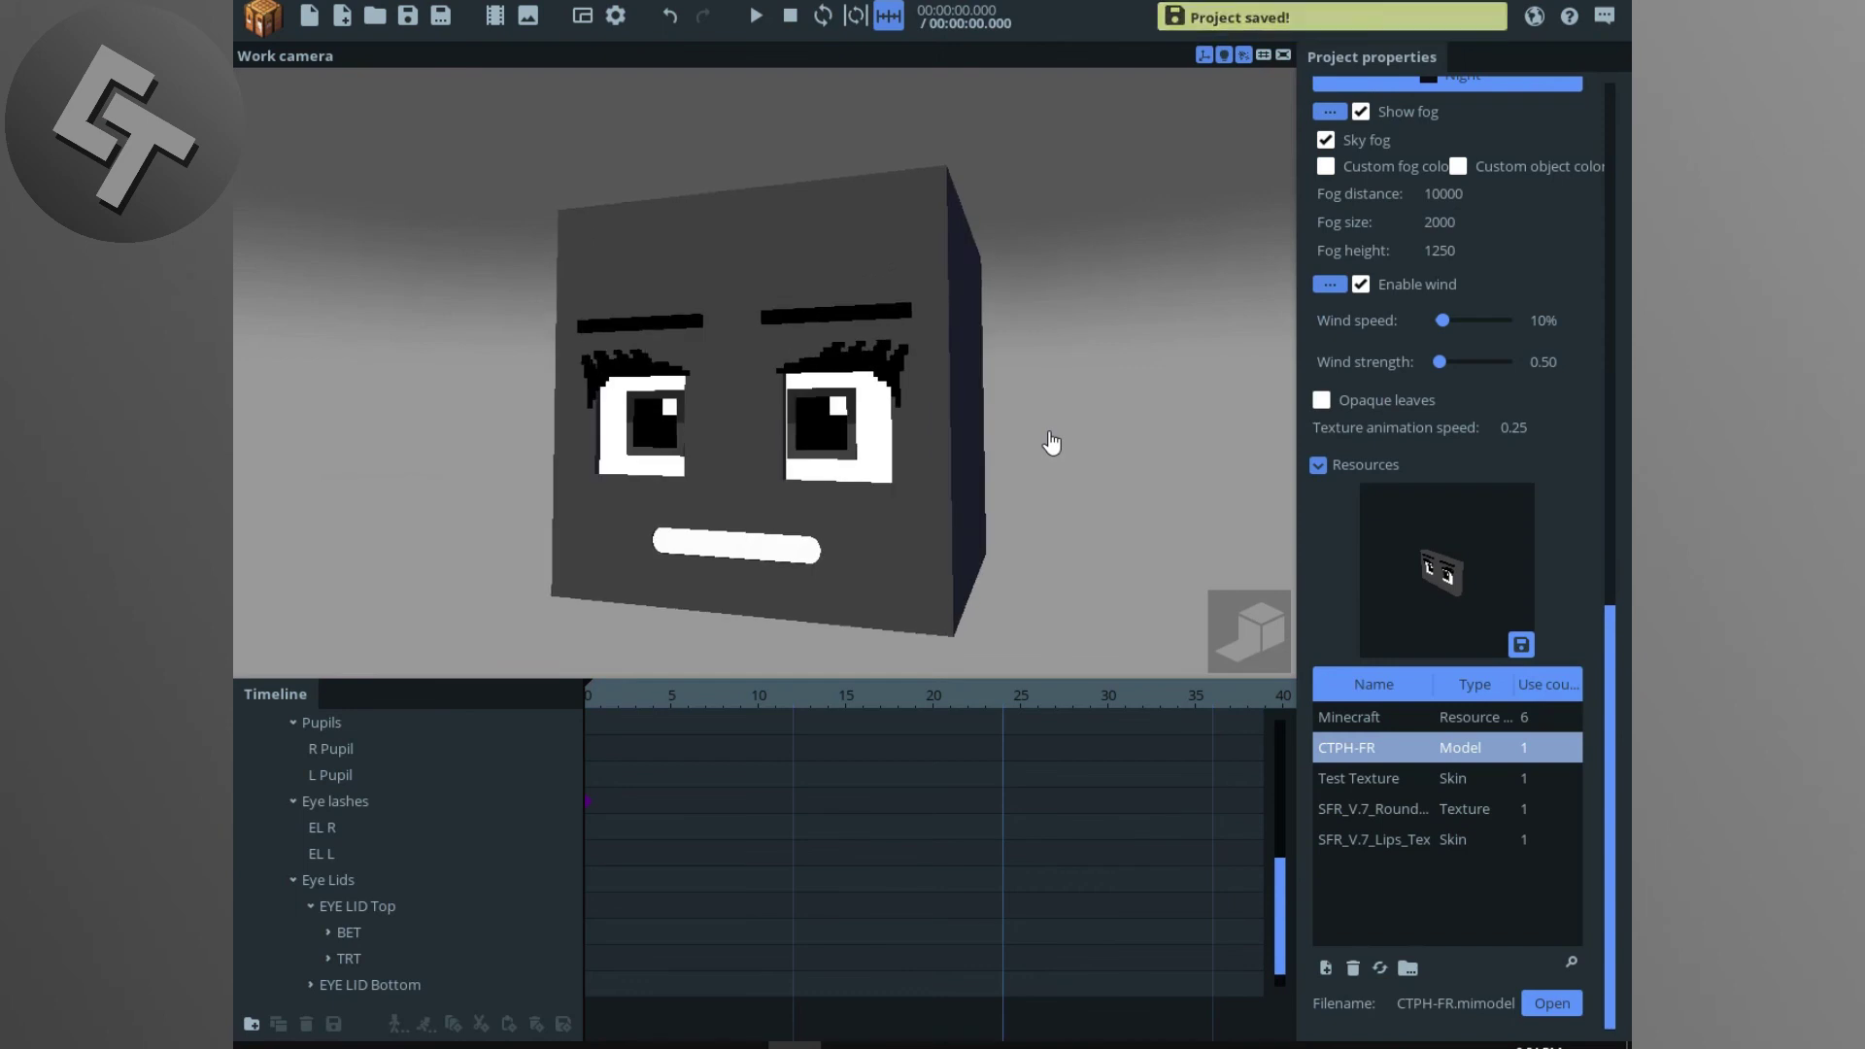
mouse_move(1070, 486)
right_down()
mouse_move(1036, 479)
mouse_move(1054, 485)
right_up()
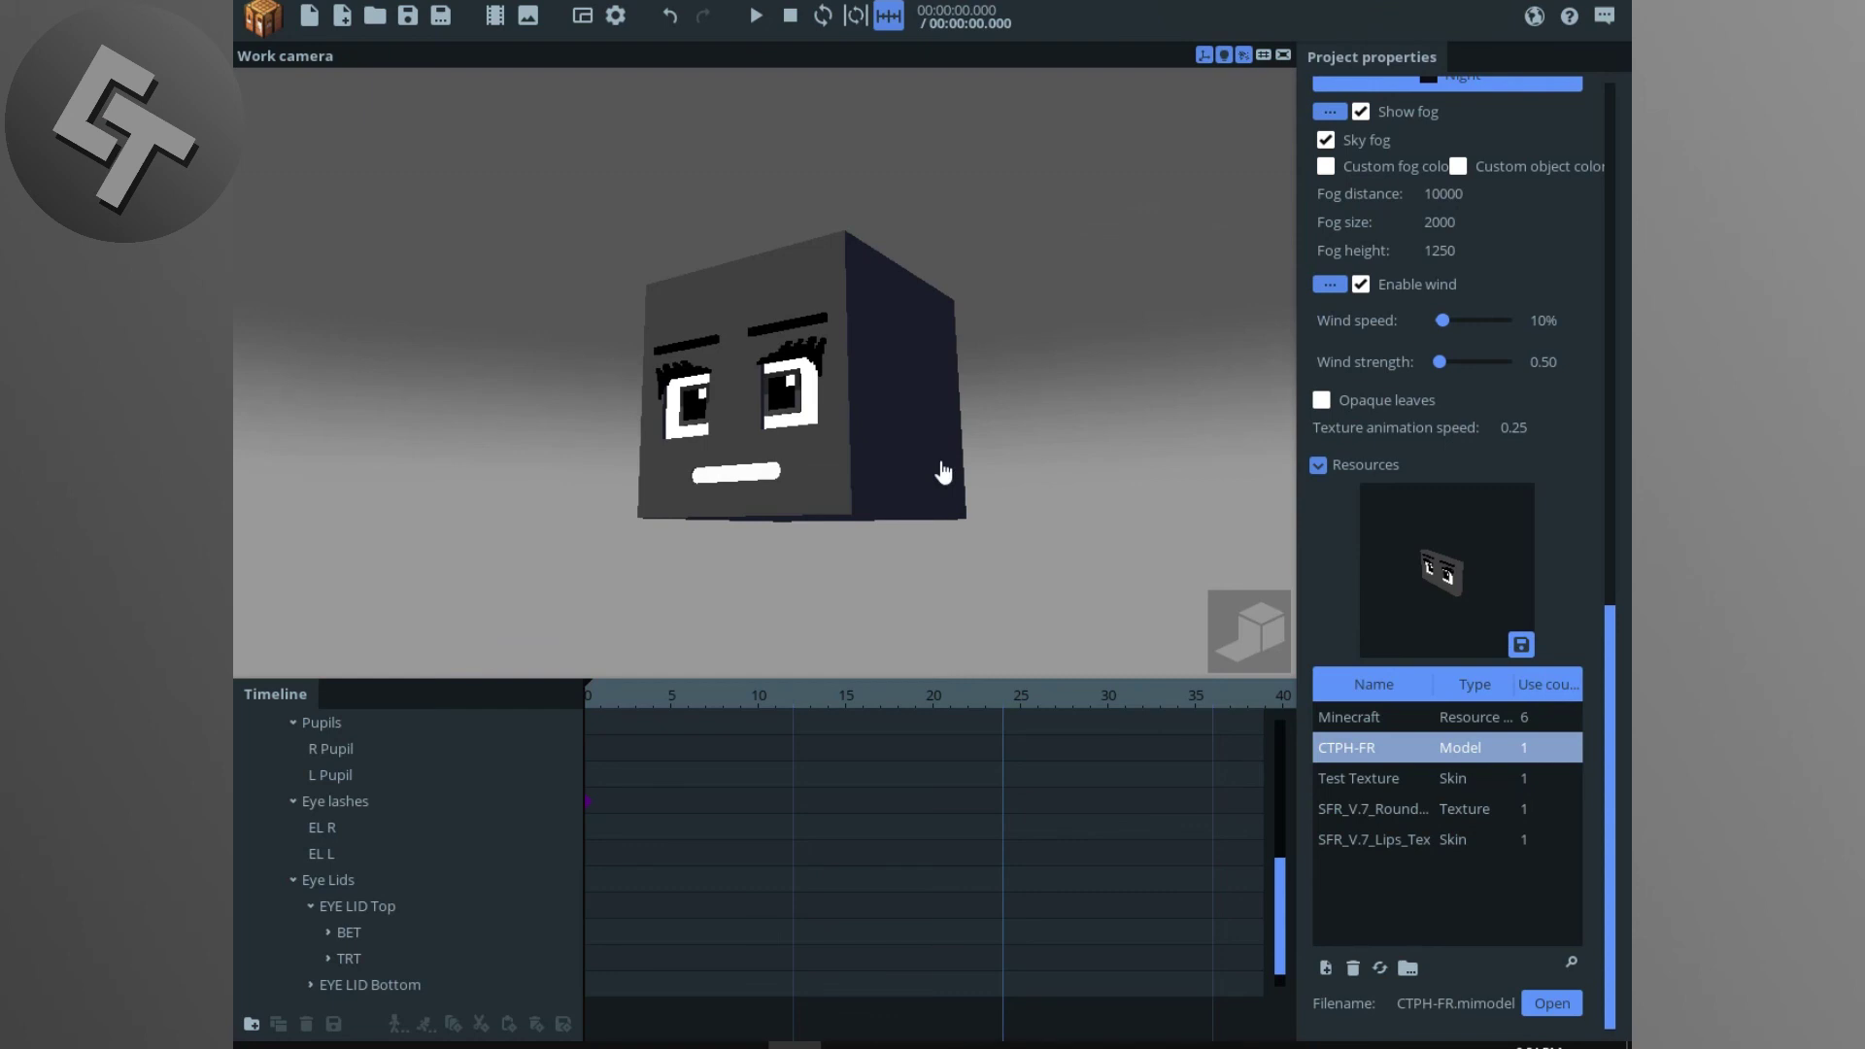
right_drag(927, 479, 935, 484)
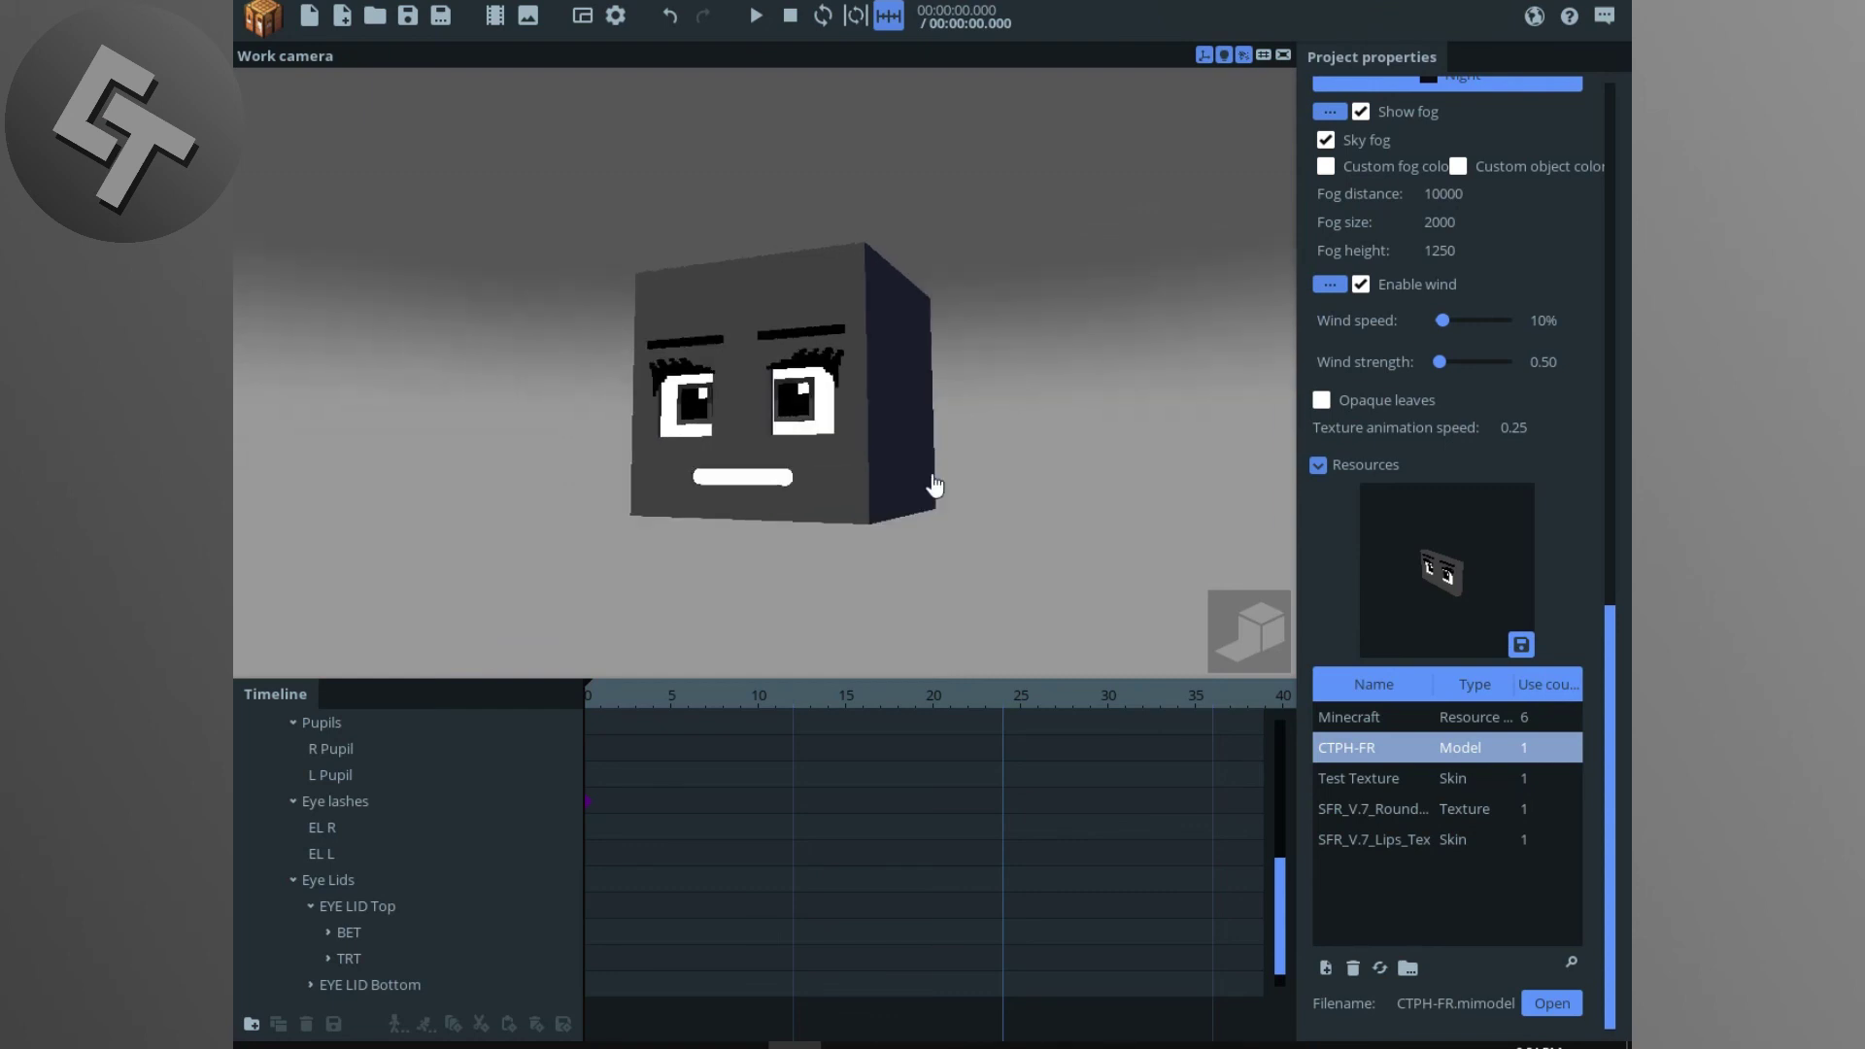